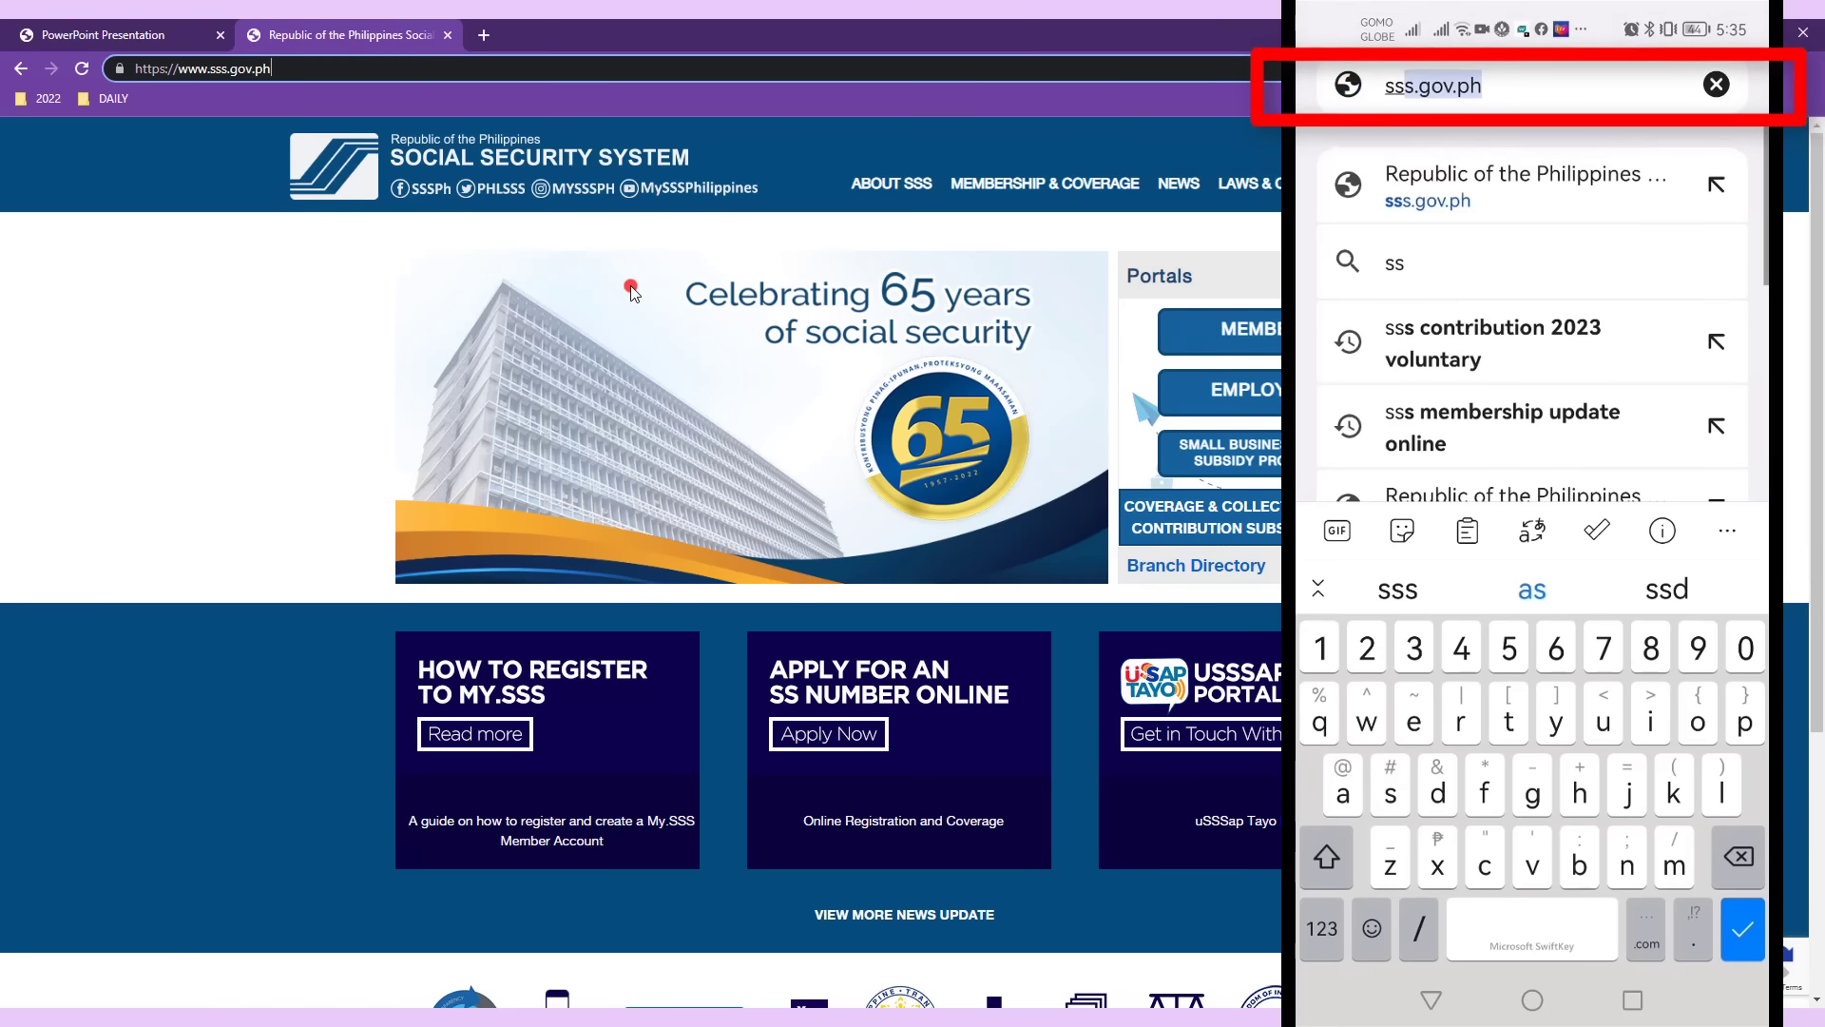
Load the SSS website on the phone and open the Member Login page from the desktop Portals section.
{"action": "key", "text": "Return"}
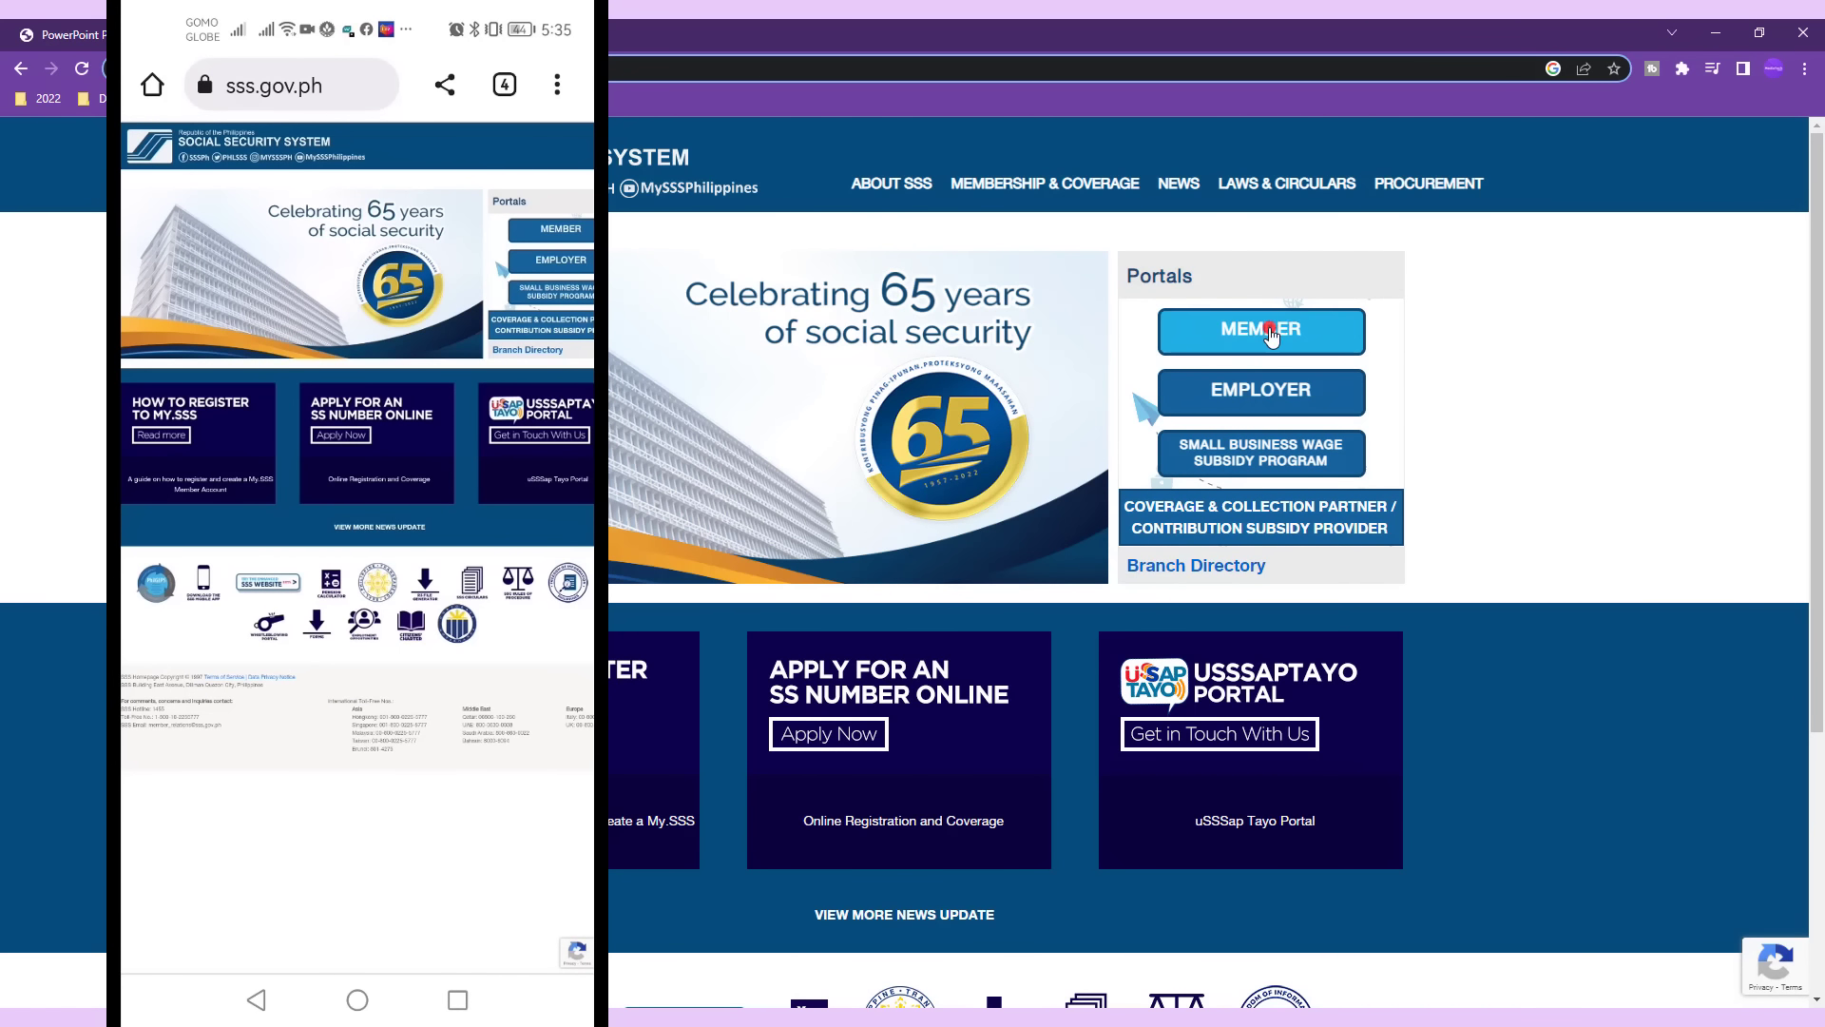
{"action": "left_click", "coordinate": [1270, 333]}
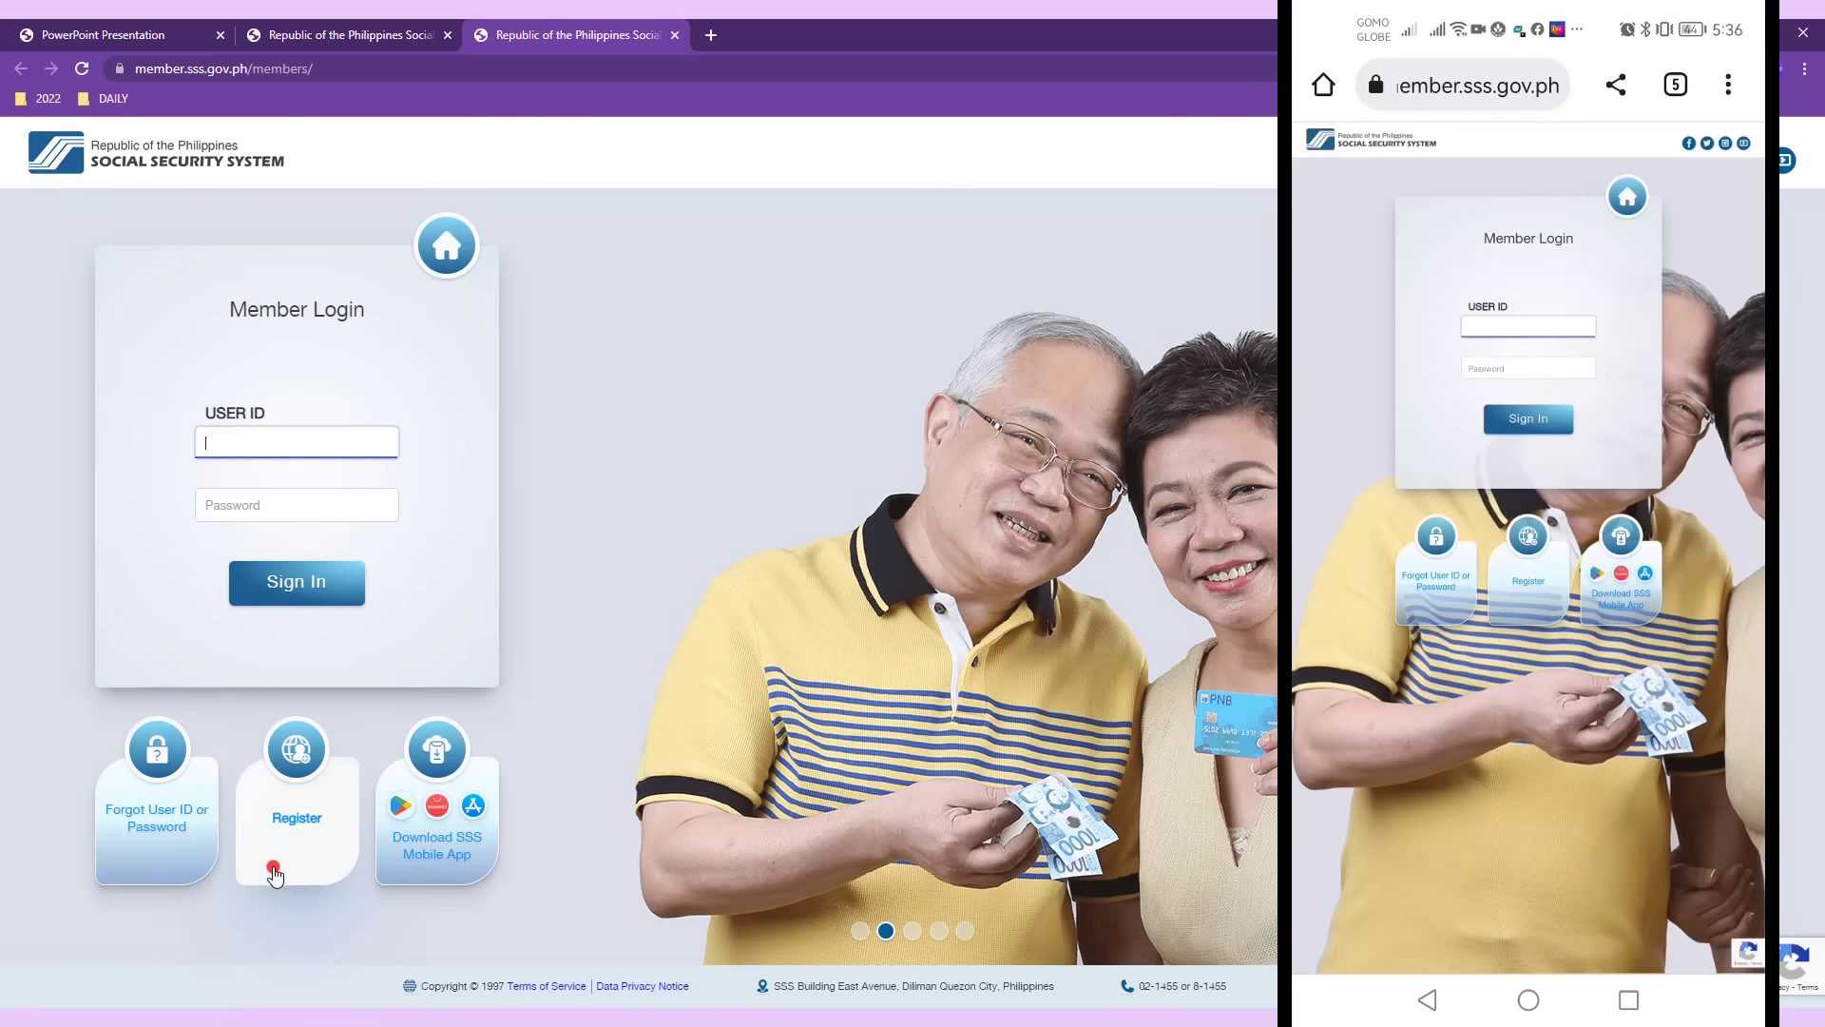
Start a new My.SSS user ID registration from below the Member Login box.
{"action": "left_click", "coordinate": [274, 873]}
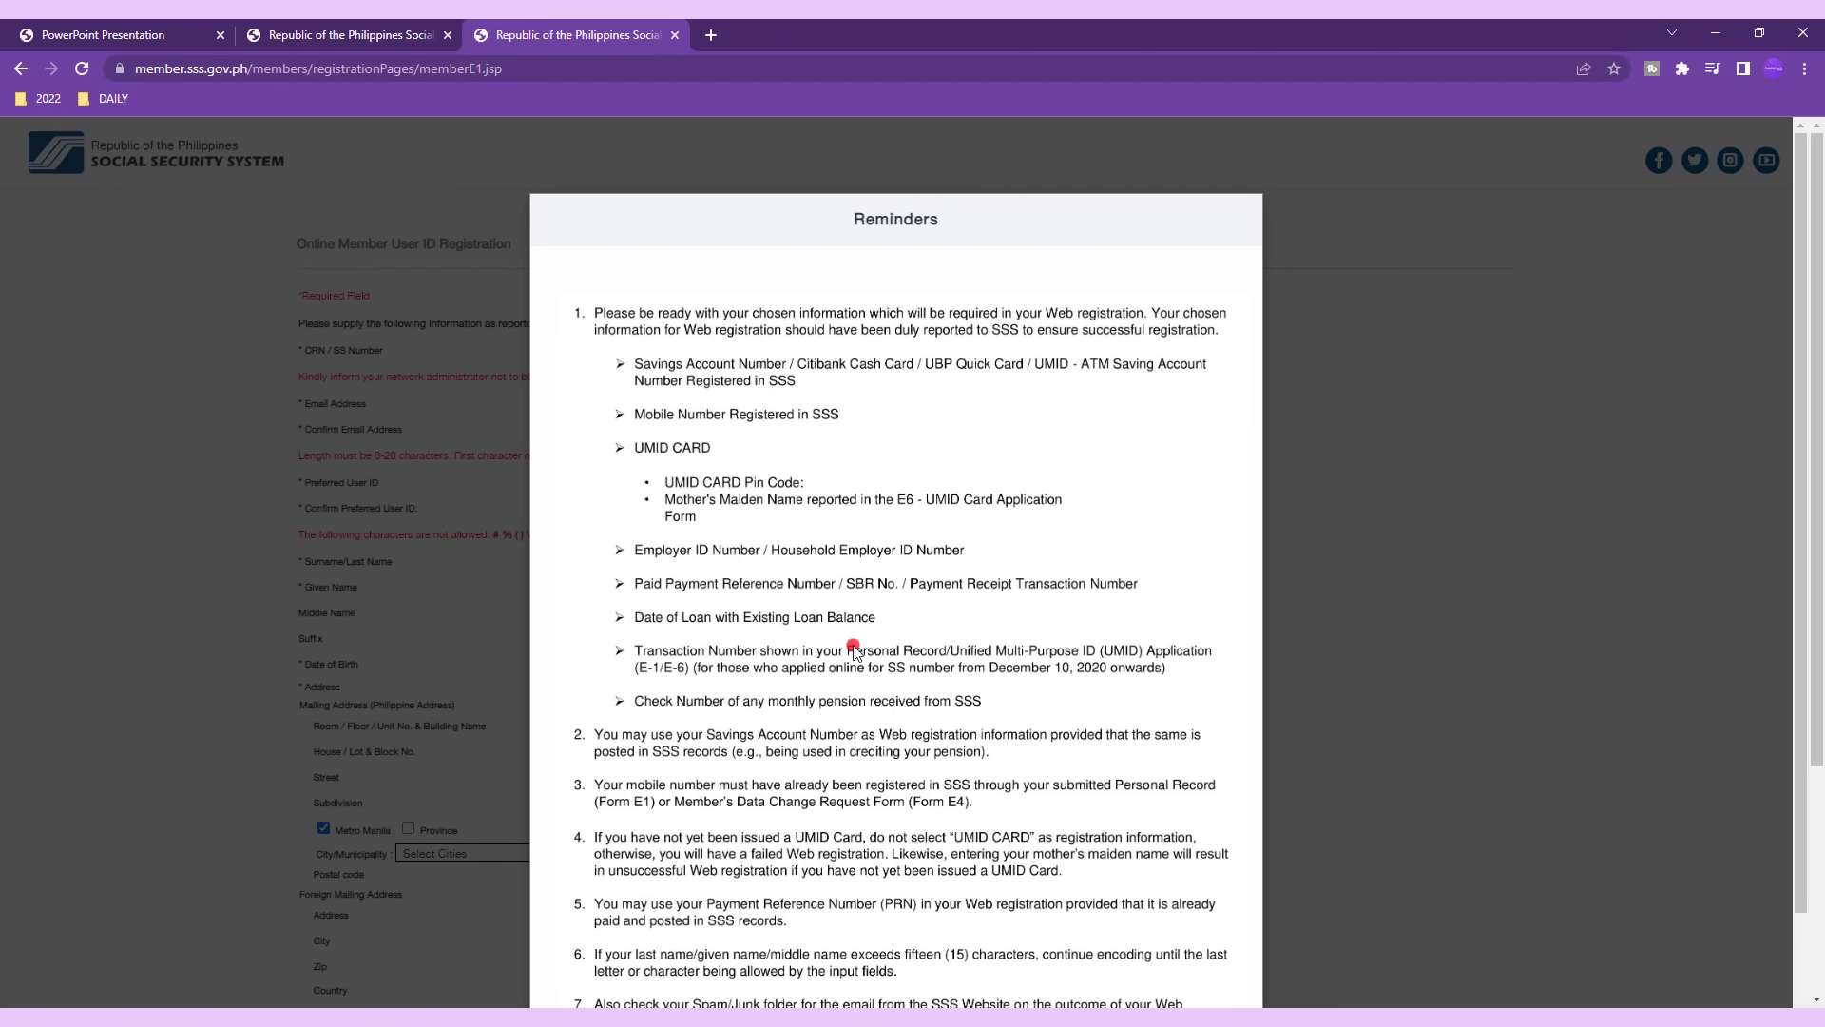
Acknowledge the registration reminders with the 'I certify' checkbox and proceed to the form.
{"action": "scroll", "coordinate": [834, 867], "scroll_direction": "down", "scroll_amount": 2}
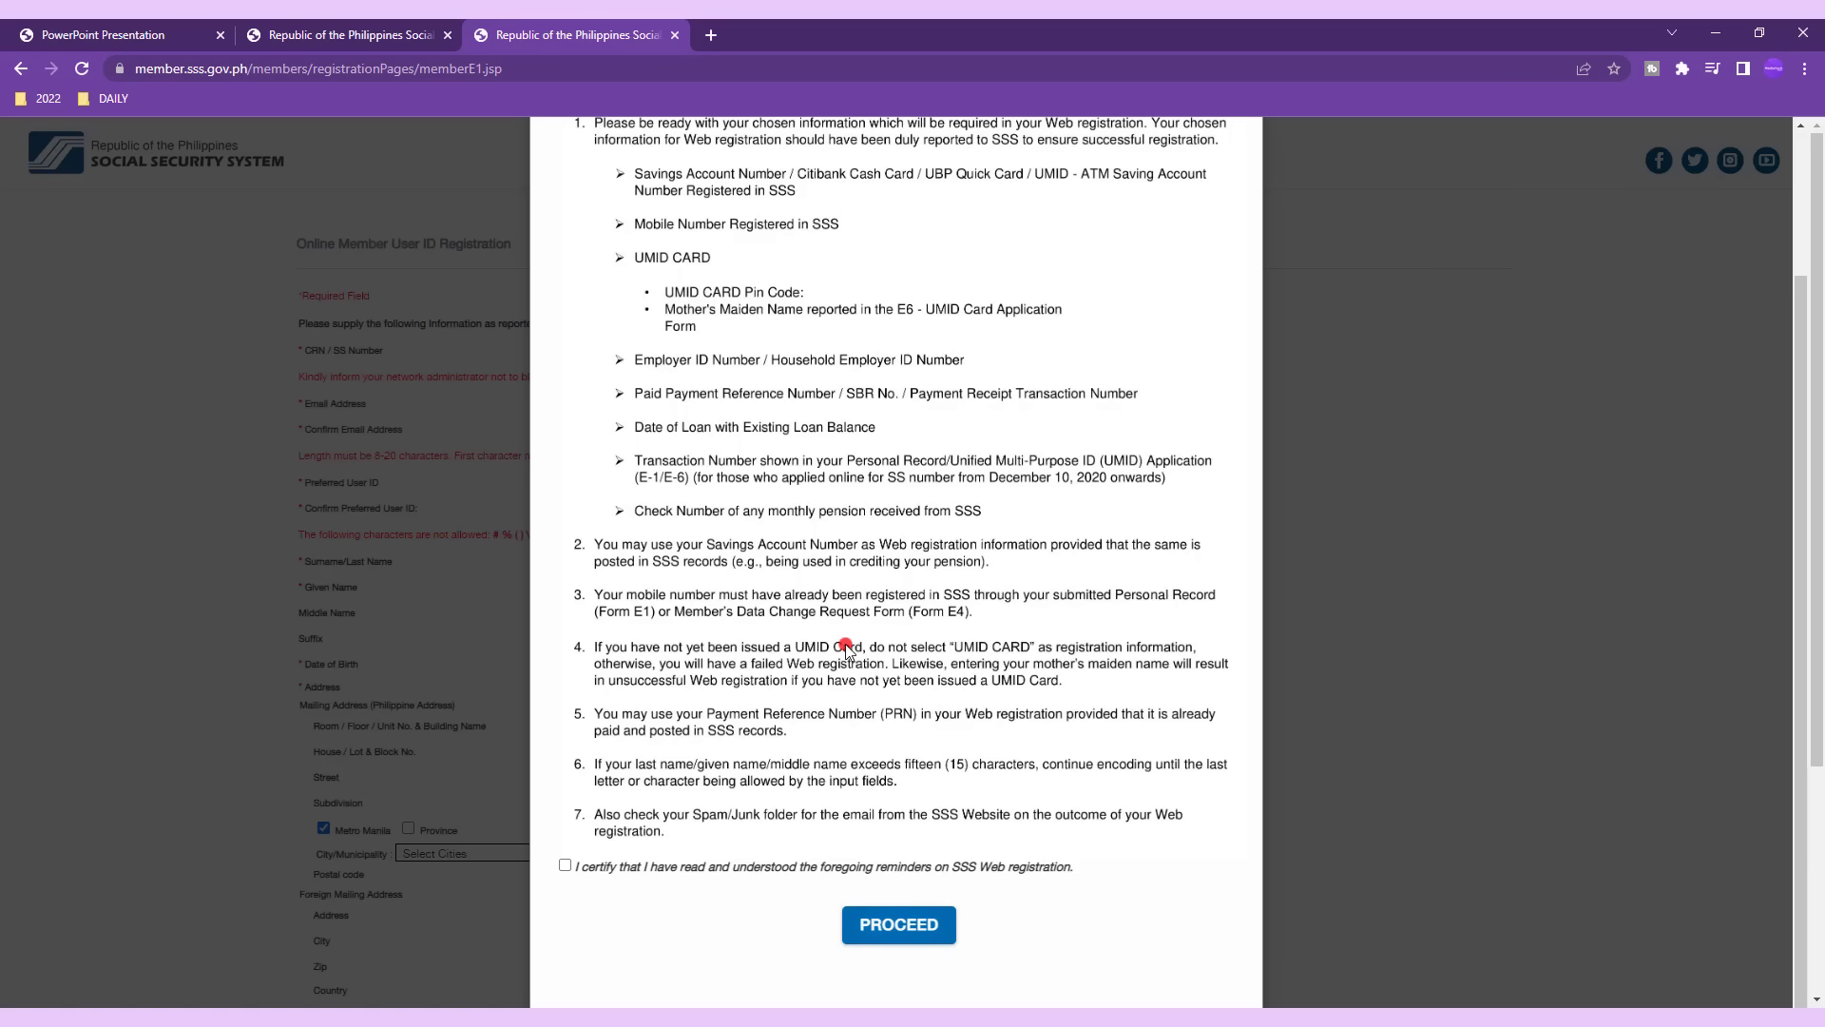
{"action": "left_click", "coordinate": [565, 865]}
{"action": "left_click", "coordinate": [915, 926]}
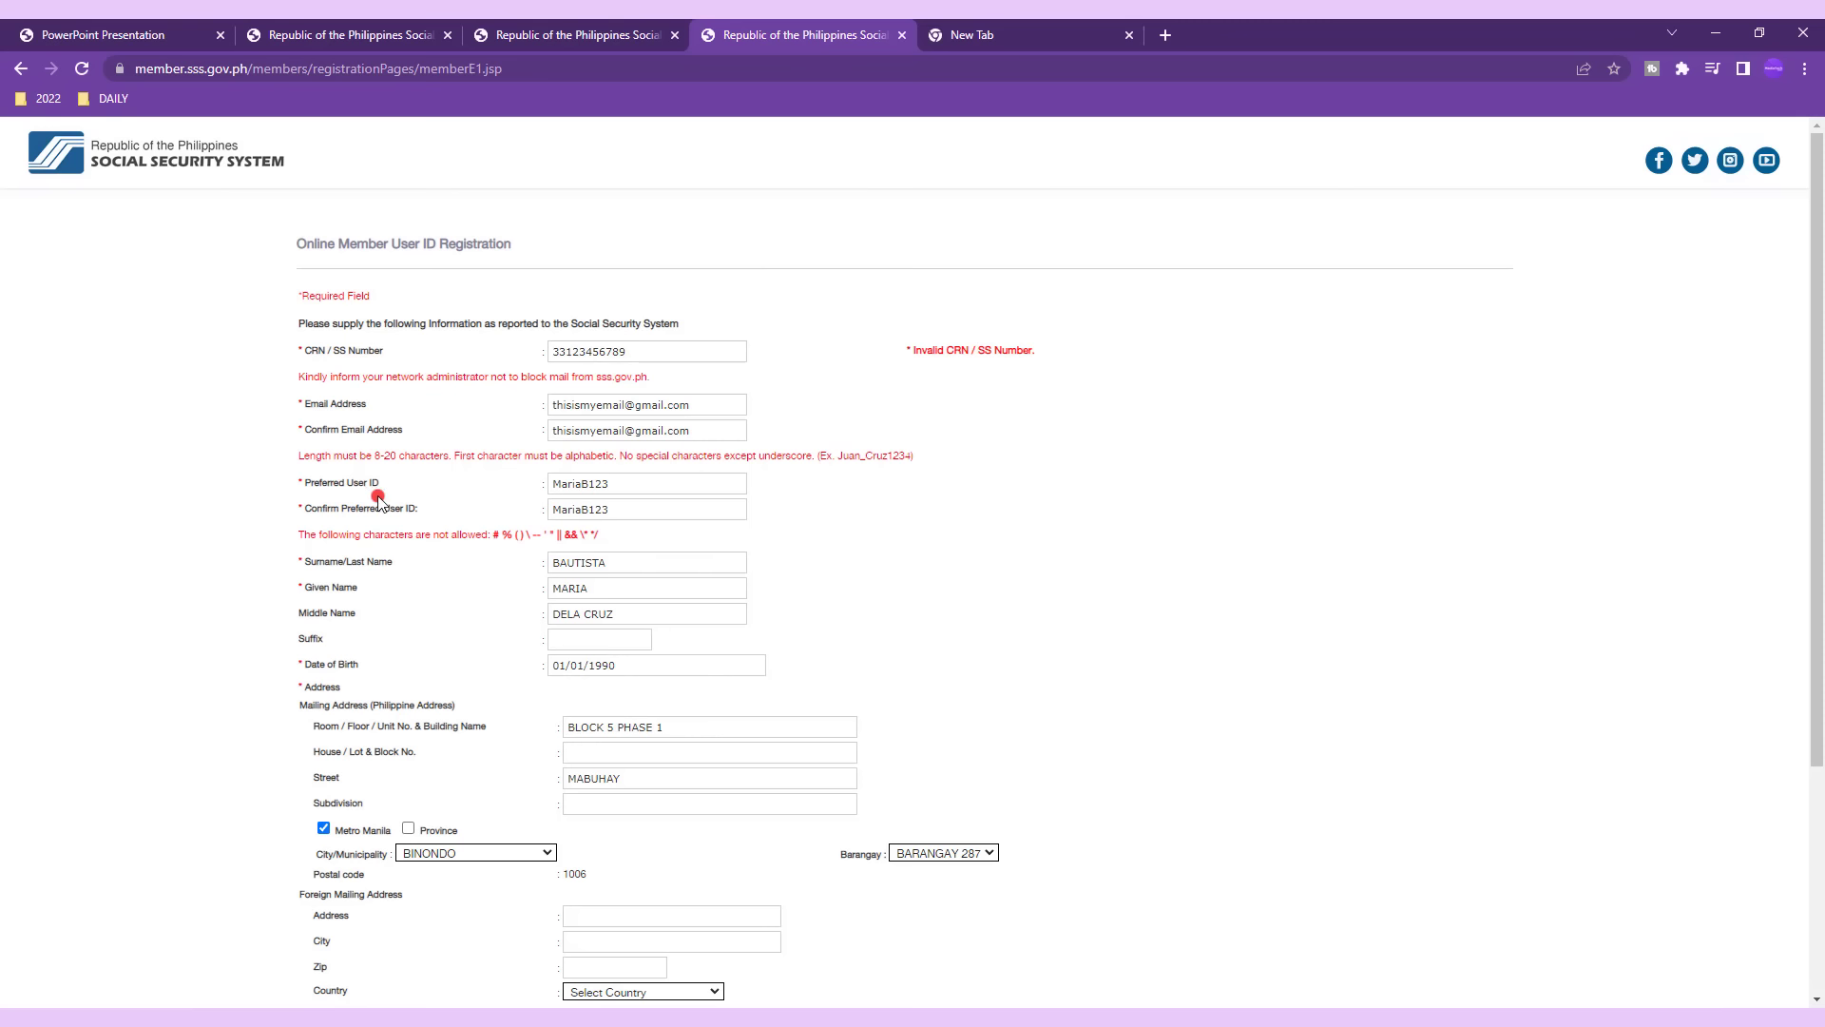
Check the other browser tabs, then highlight the name, birth date and mailing address labels on the form.
{"action": "left_click", "coordinate": [375, 36]}
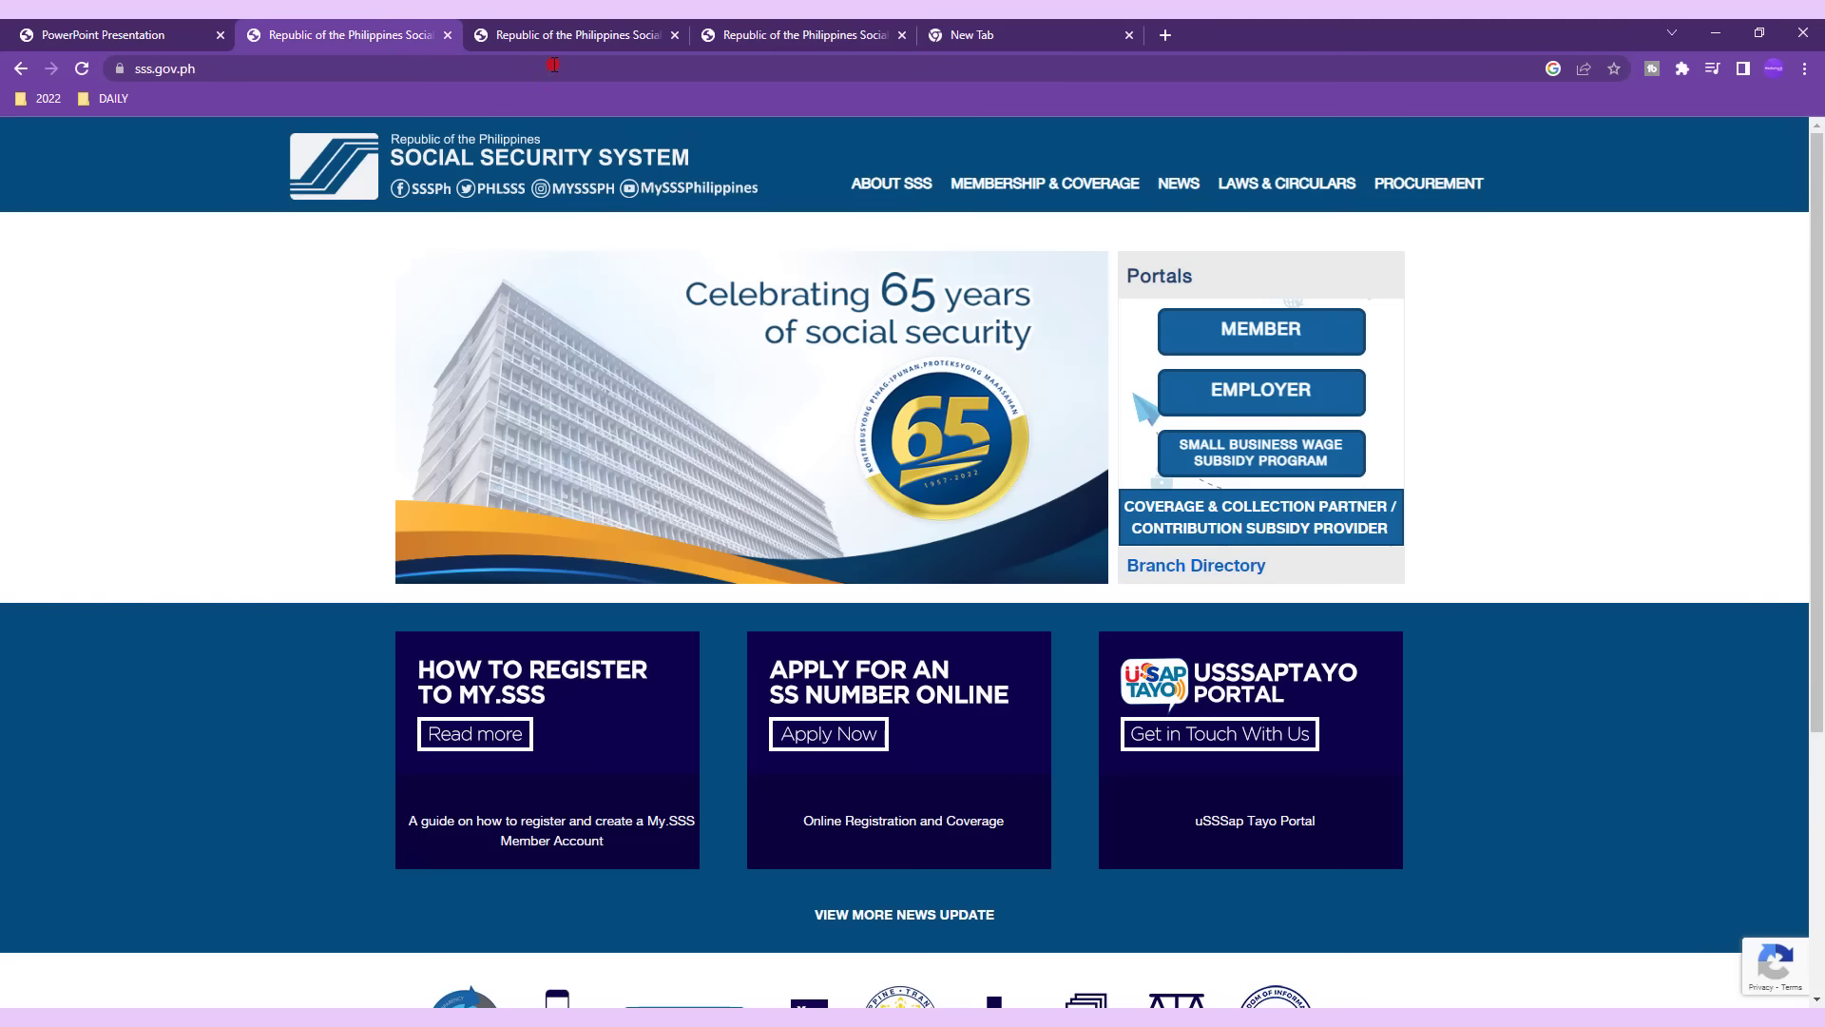
{"action": "left_click", "coordinate": [565, 36]}
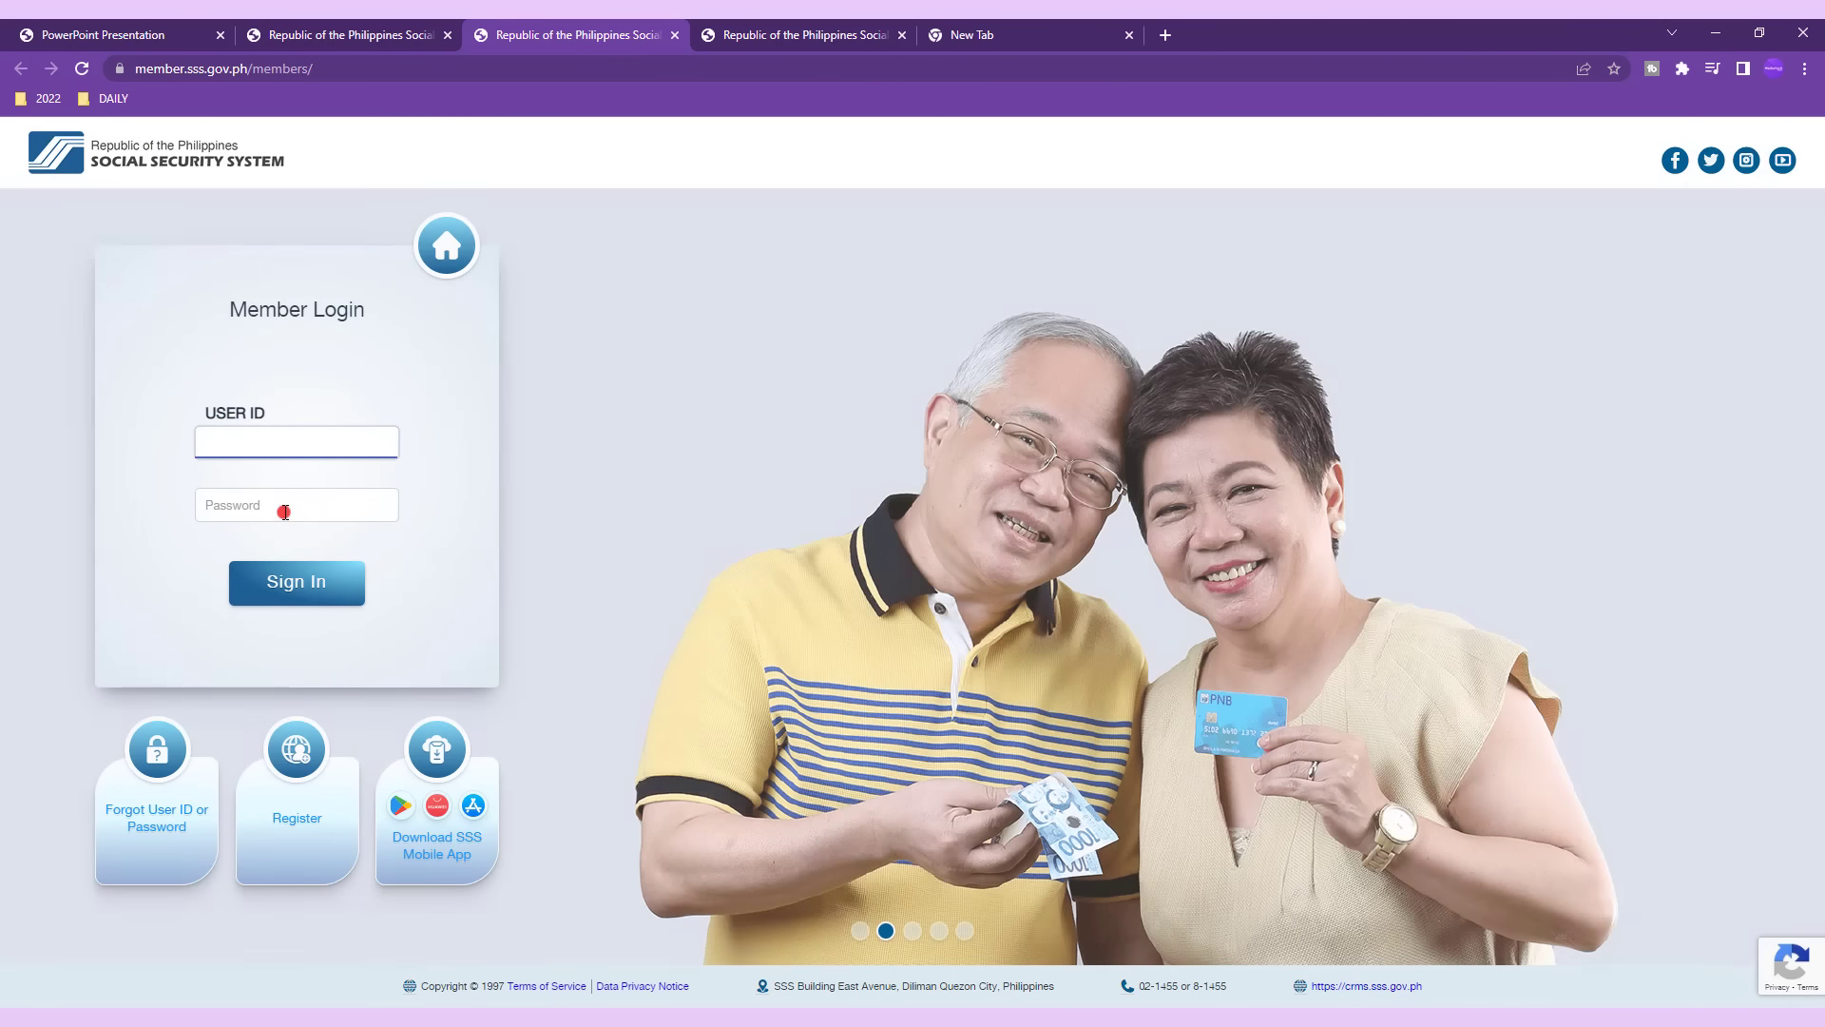
{"action": "left_click", "coordinate": [795, 38]}
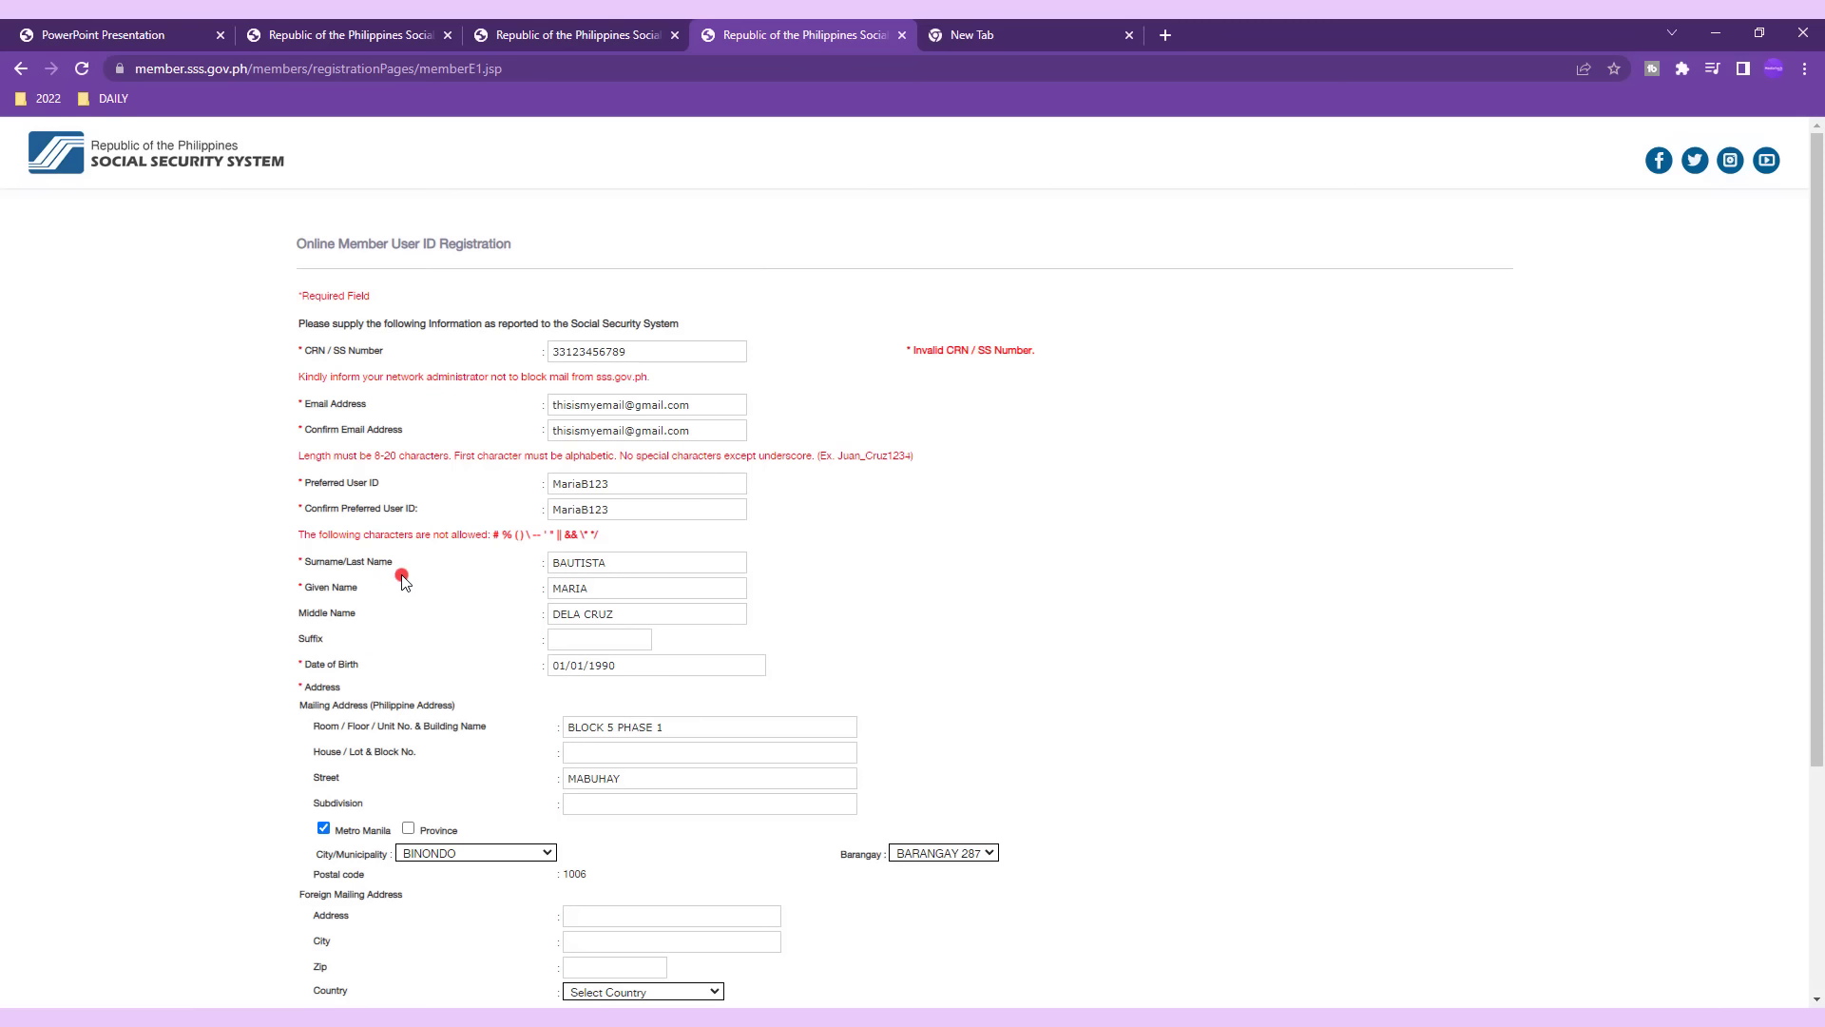
{"action": "left_click_drag", "start_coordinate": [290, 569], "coordinate": [452, 671]}
{"action": "left_click", "coordinate": [421, 683]}
{"action": "left_click_drag", "start_coordinate": [331, 705], "coordinate": [435, 736]}
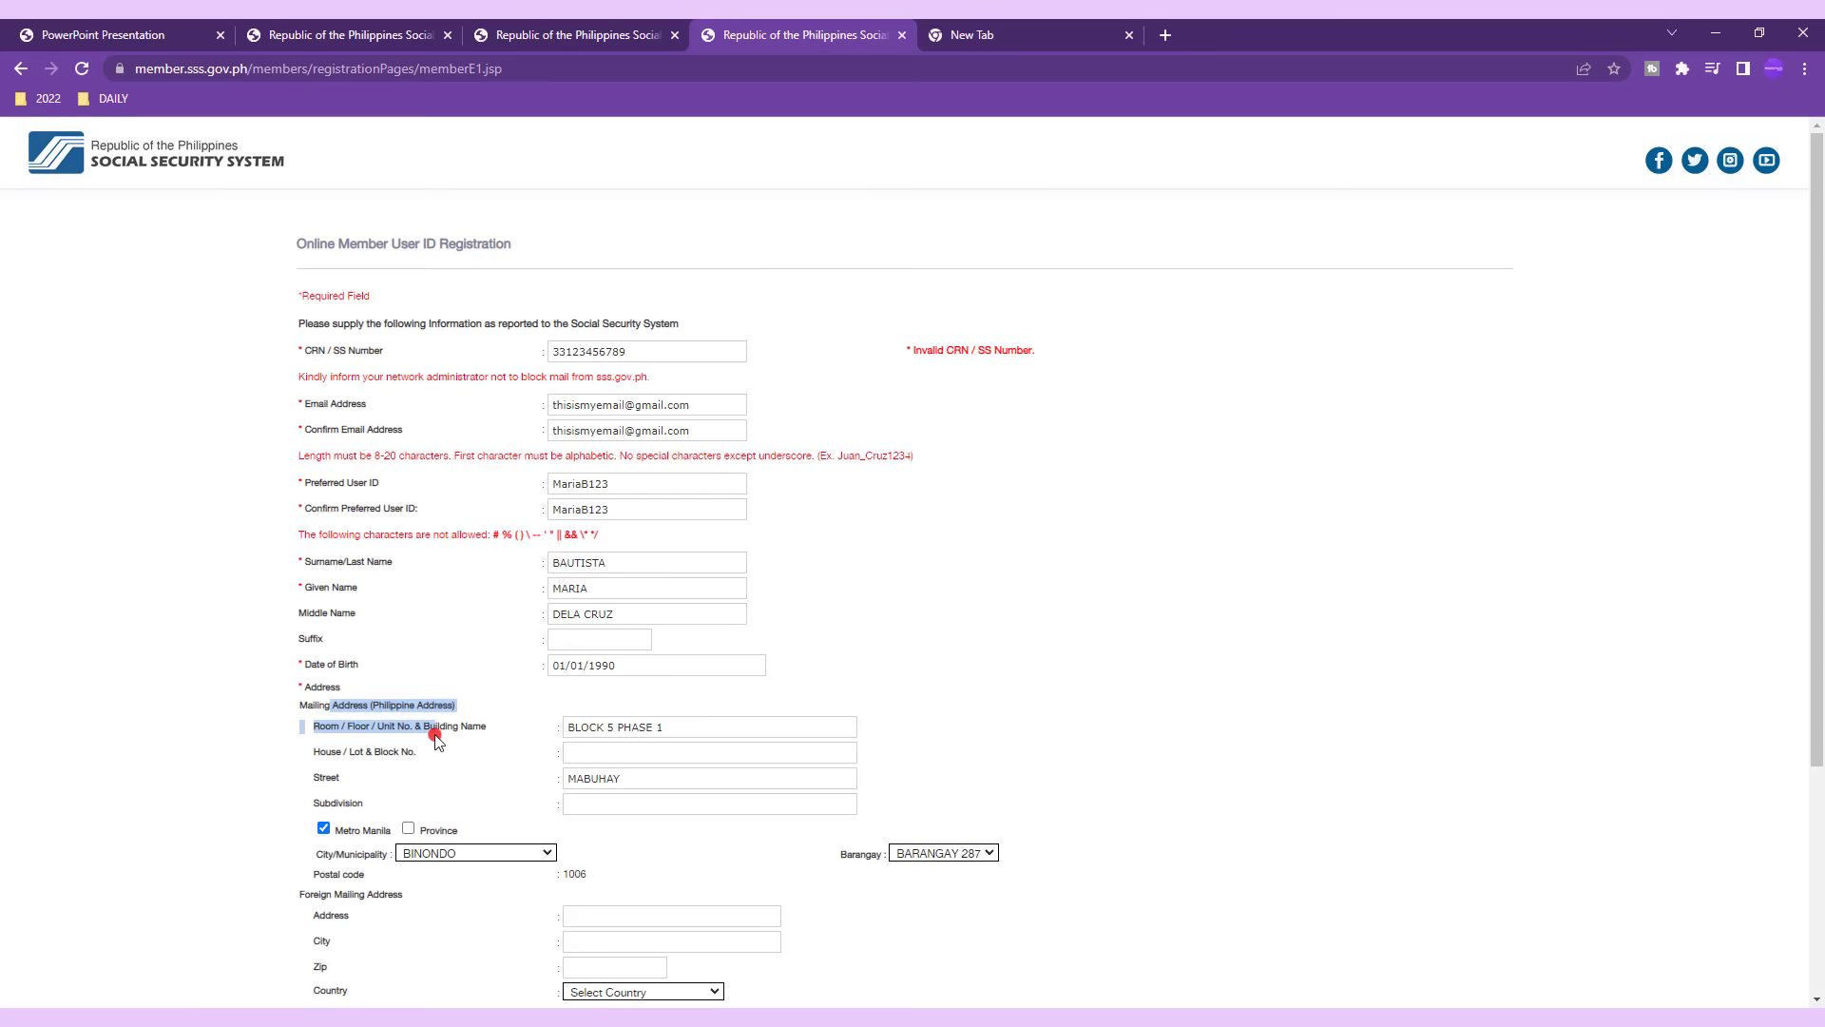
{"action": "scroll", "coordinate": [466, 770], "scroll_direction": "down", "scroll_amount": 2}
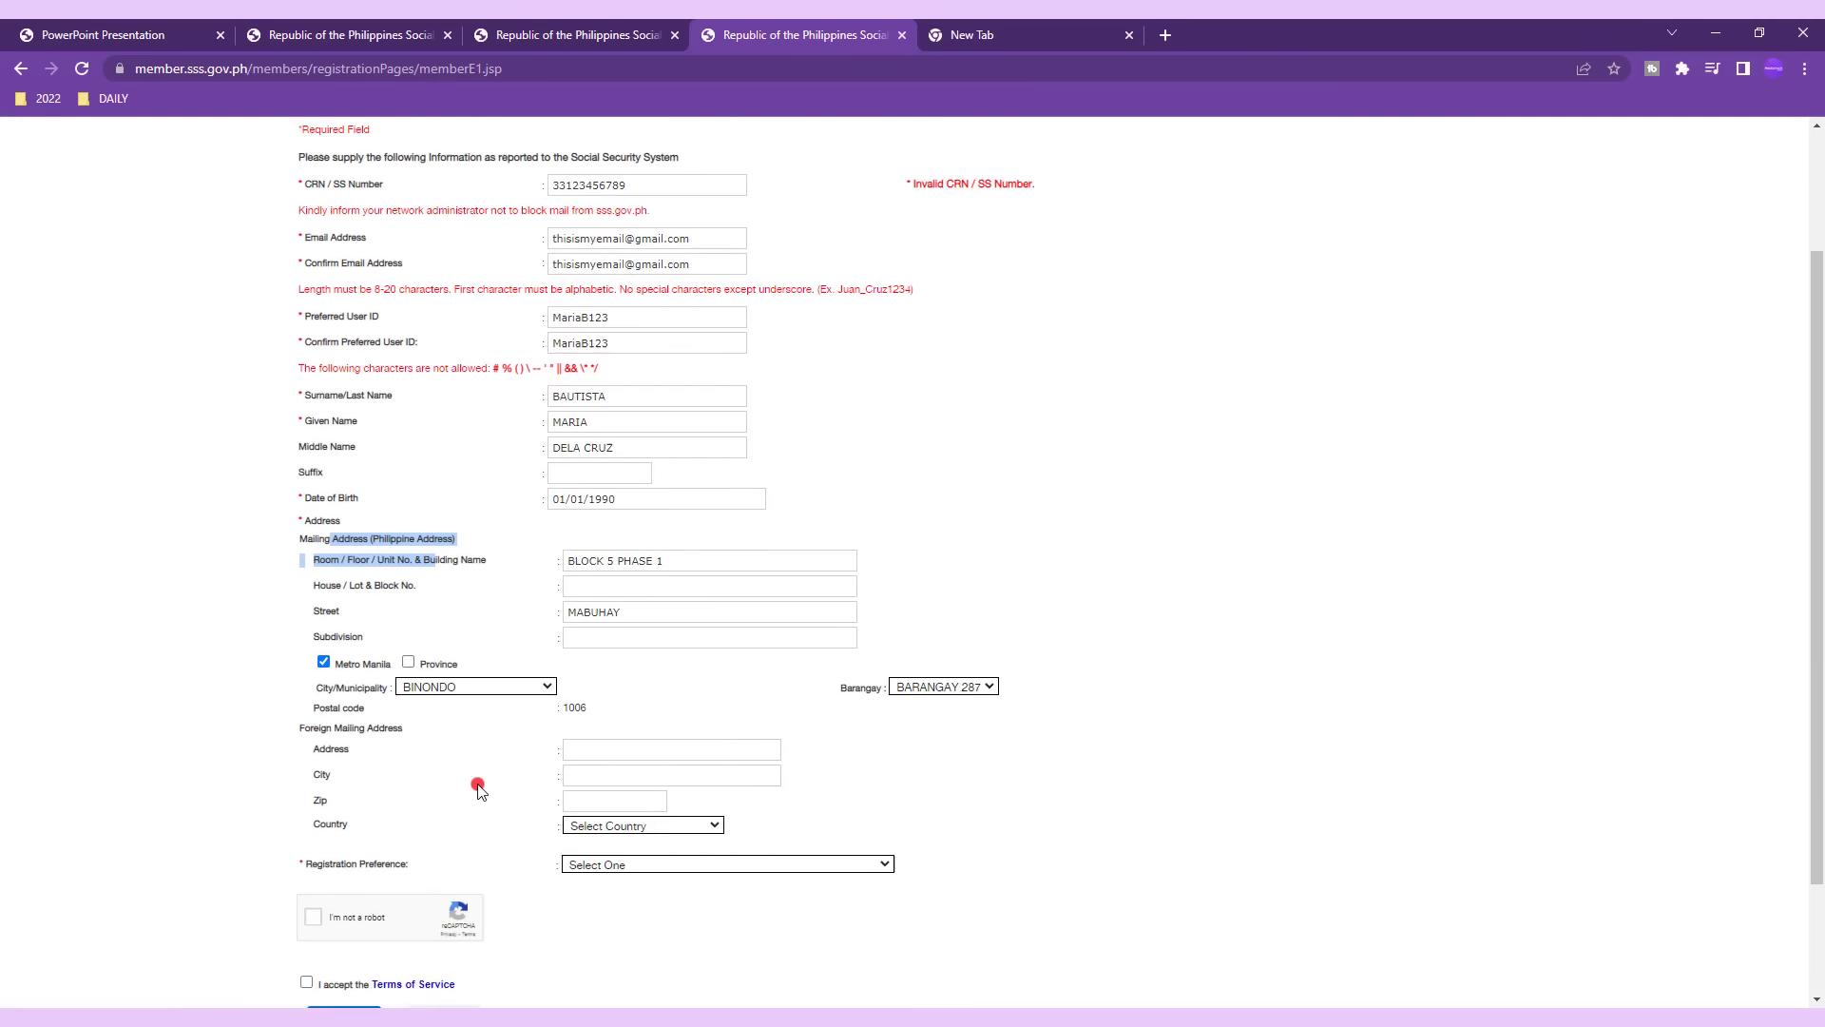
{"action": "scroll", "coordinate": [480, 789], "scroll_direction": "down", "scroll_amount": 2}
Set Registration Preference to Savings Account Number and bring up the registration guide PDF.
{"action": "left_click", "coordinate": [606, 715]}
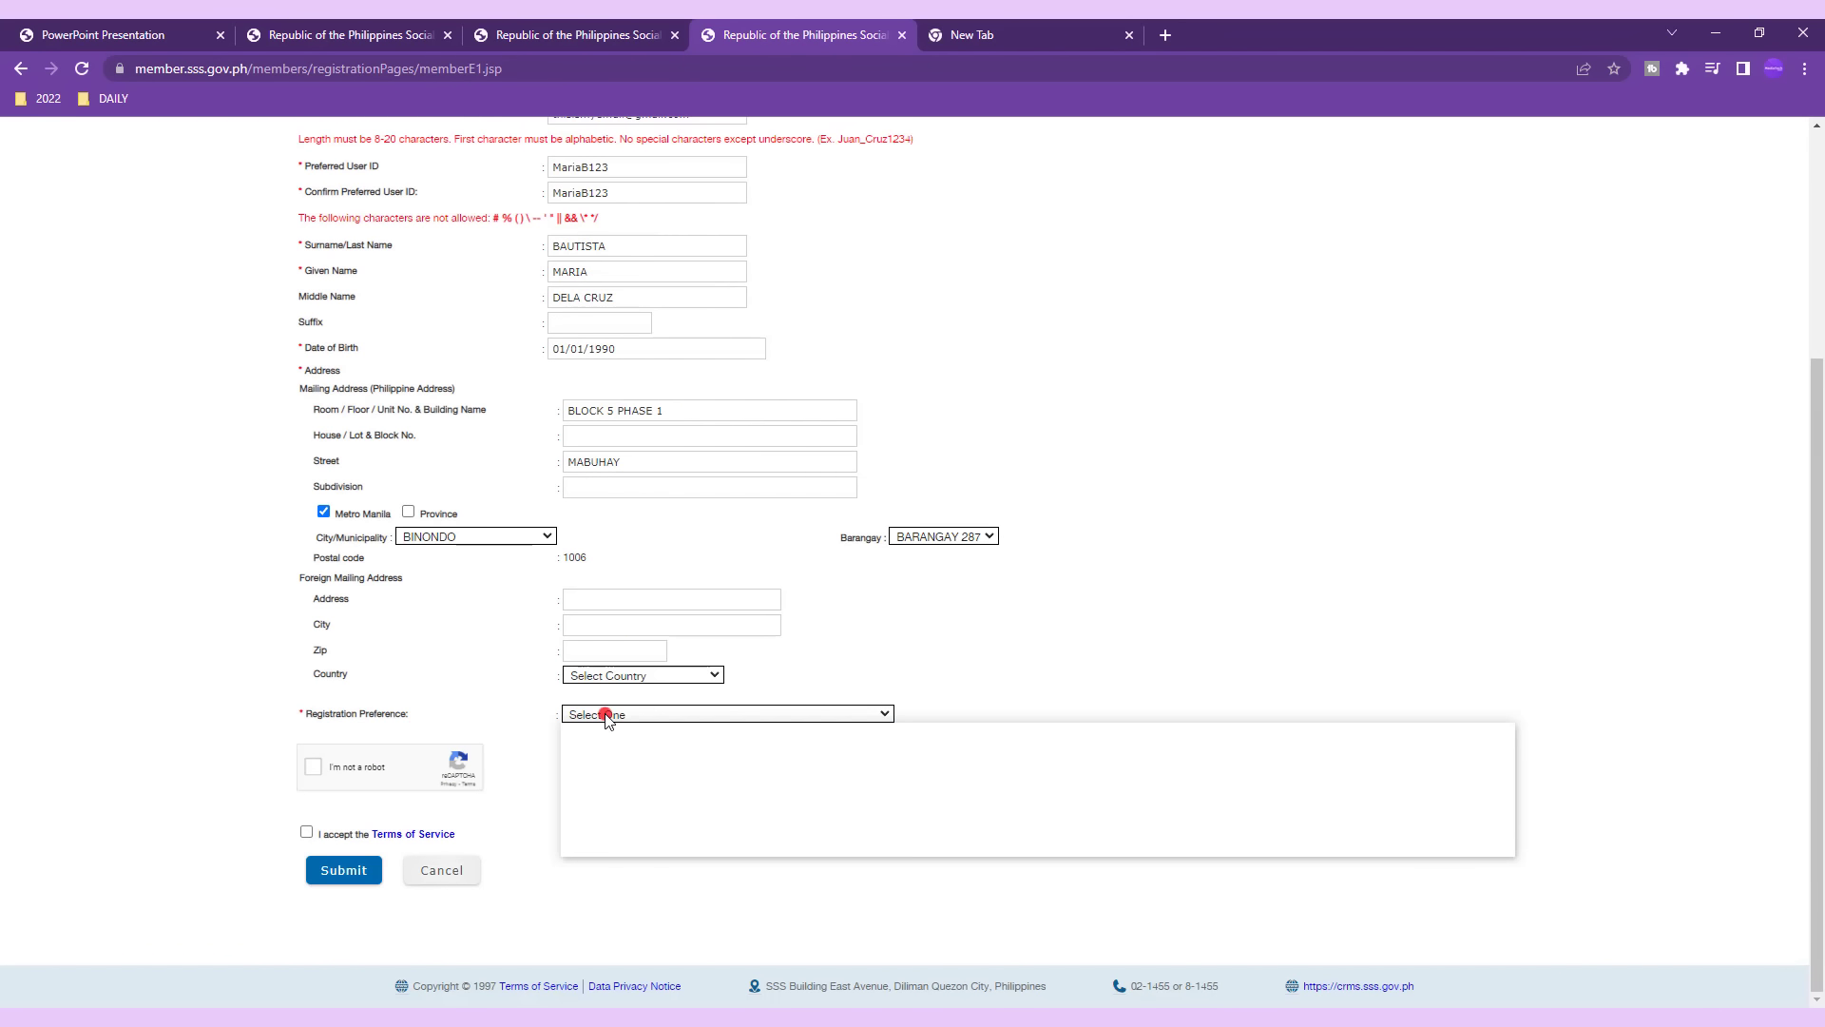
{"action": "left_click", "coordinate": [618, 744]}
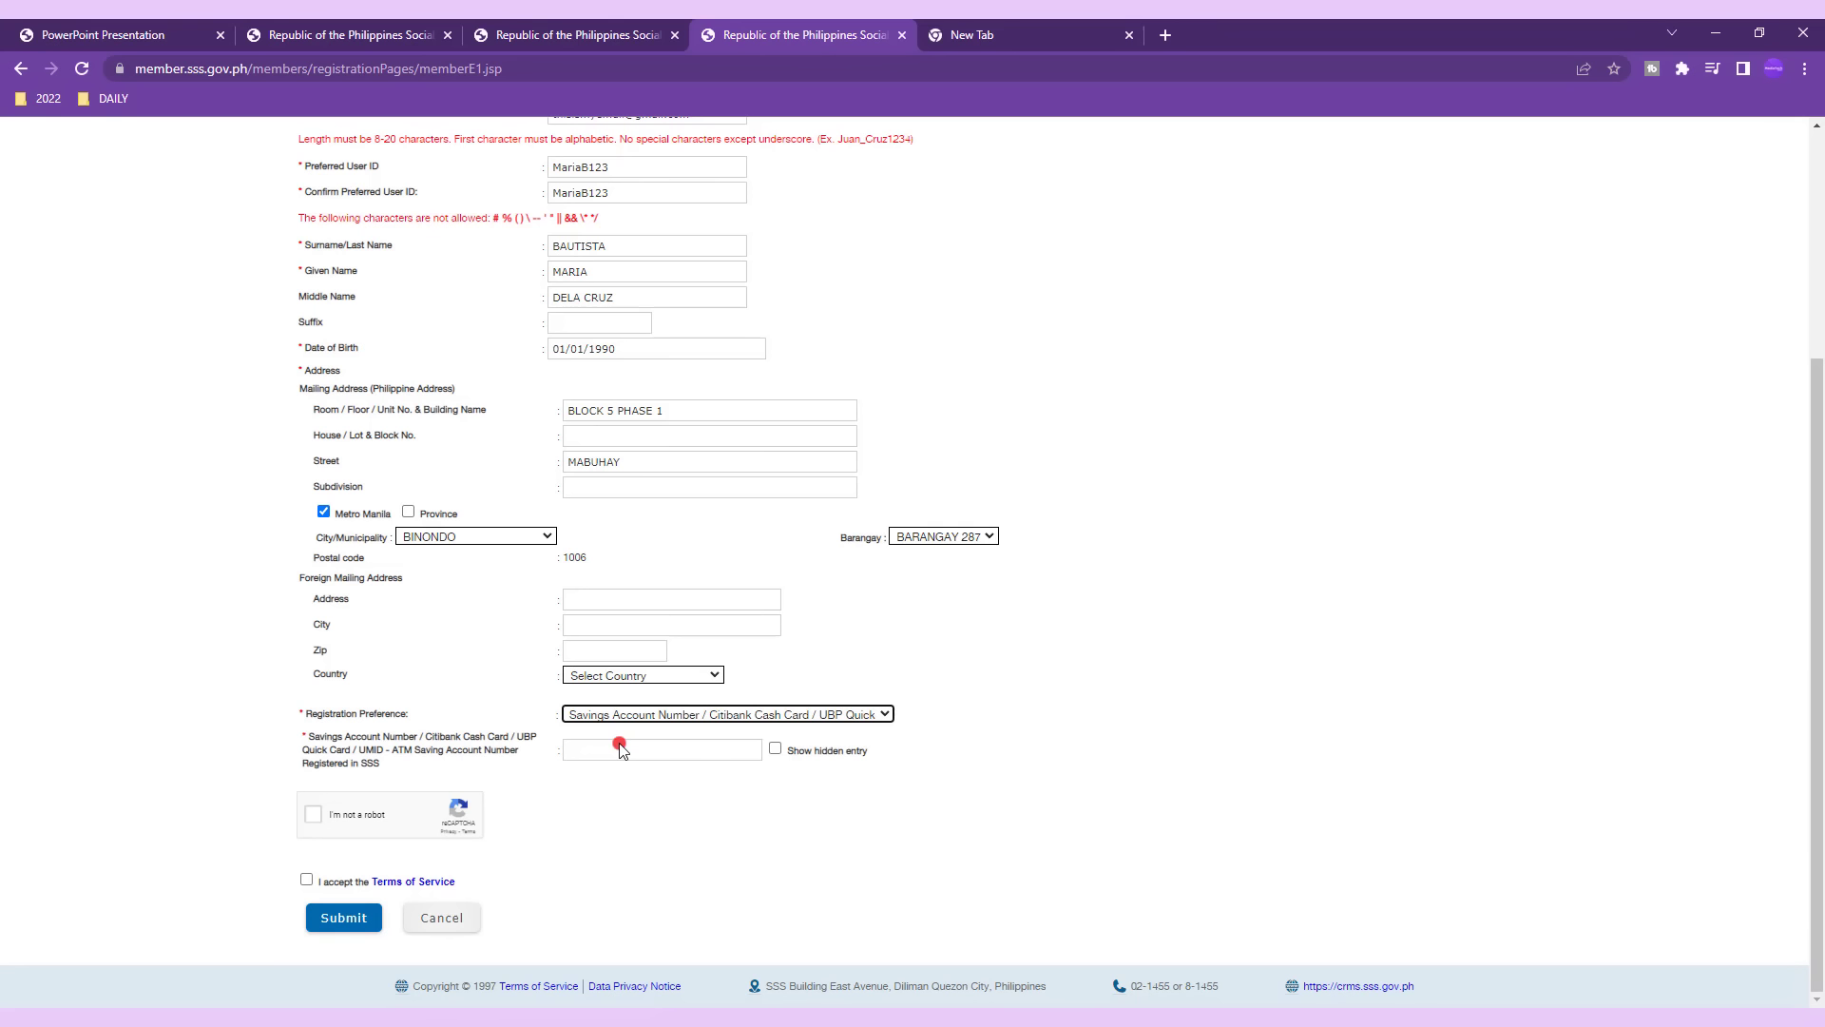
{"action": "left_click", "coordinate": [598, 751]}
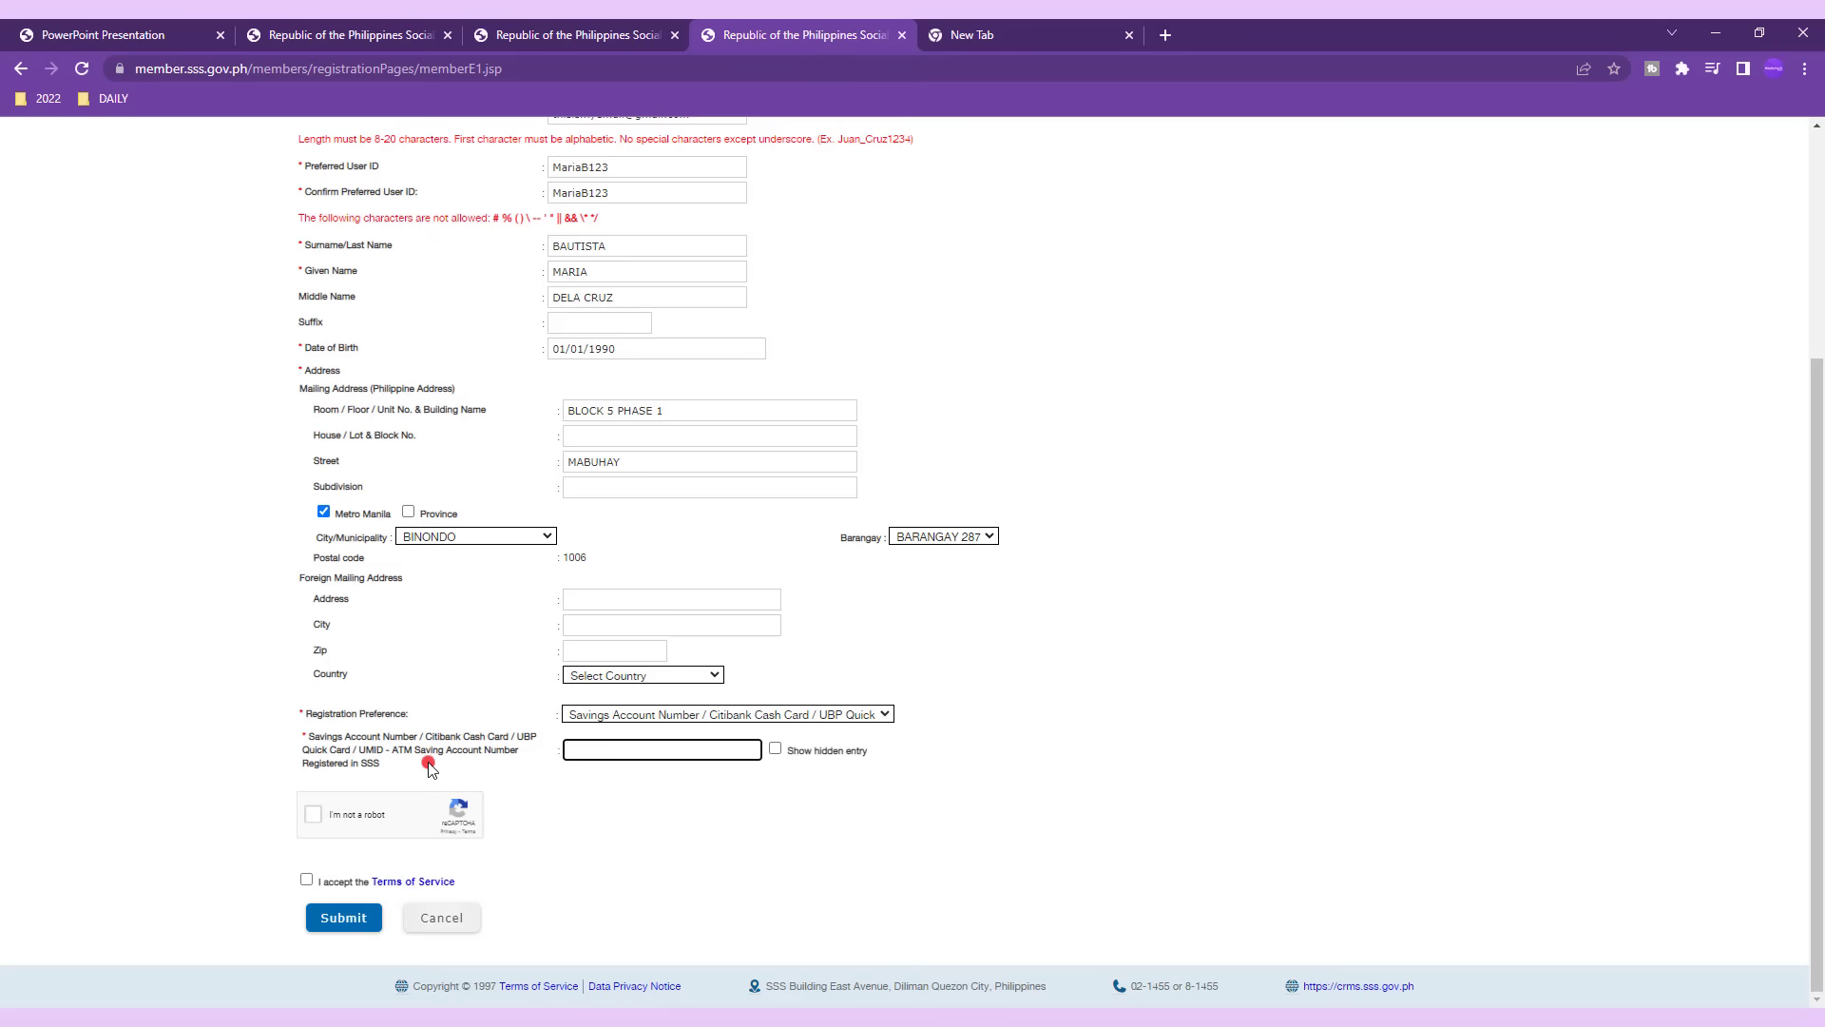
{"action": "left_click", "coordinate": [112, 35]}
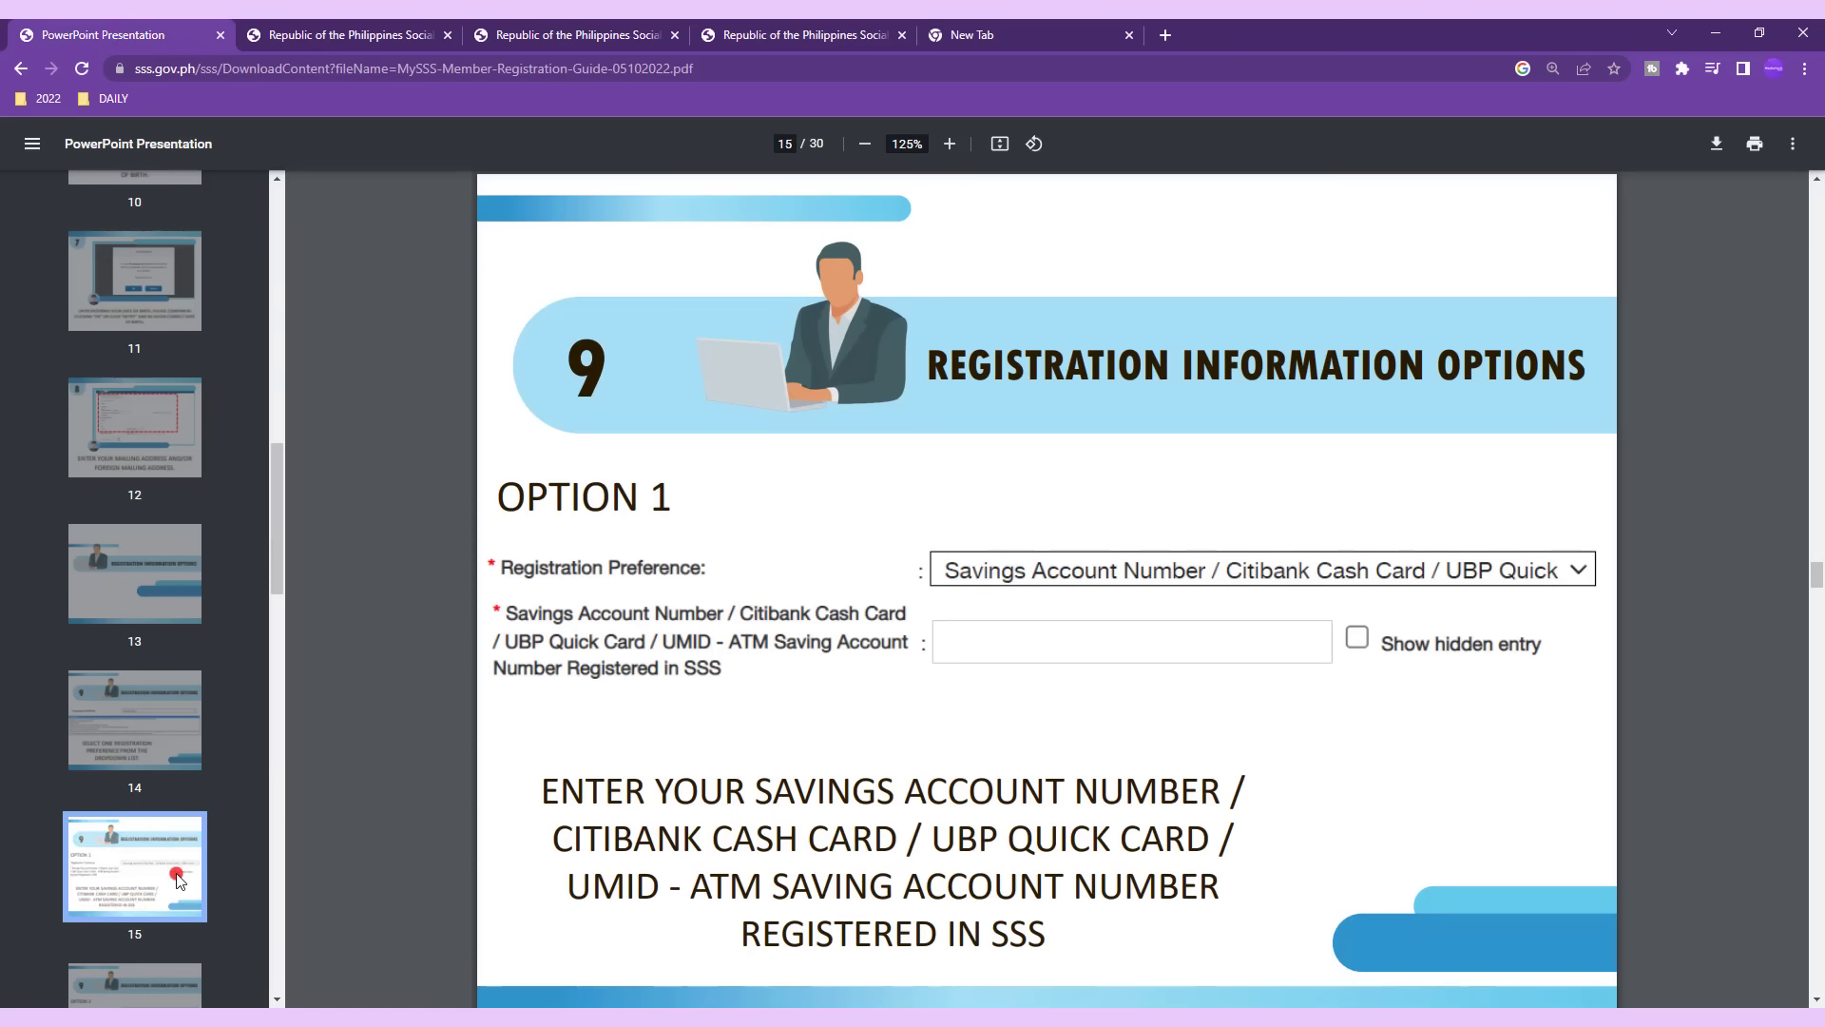
Browse guide pages 15–17: Option 1, the mobile number and the UMID card options.
{"action": "scroll", "coordinate": [177, 879], "scroll_direction": "down", "scroll_amount": 2}
{"action": "left_click", "coordinate": [160, 816]}
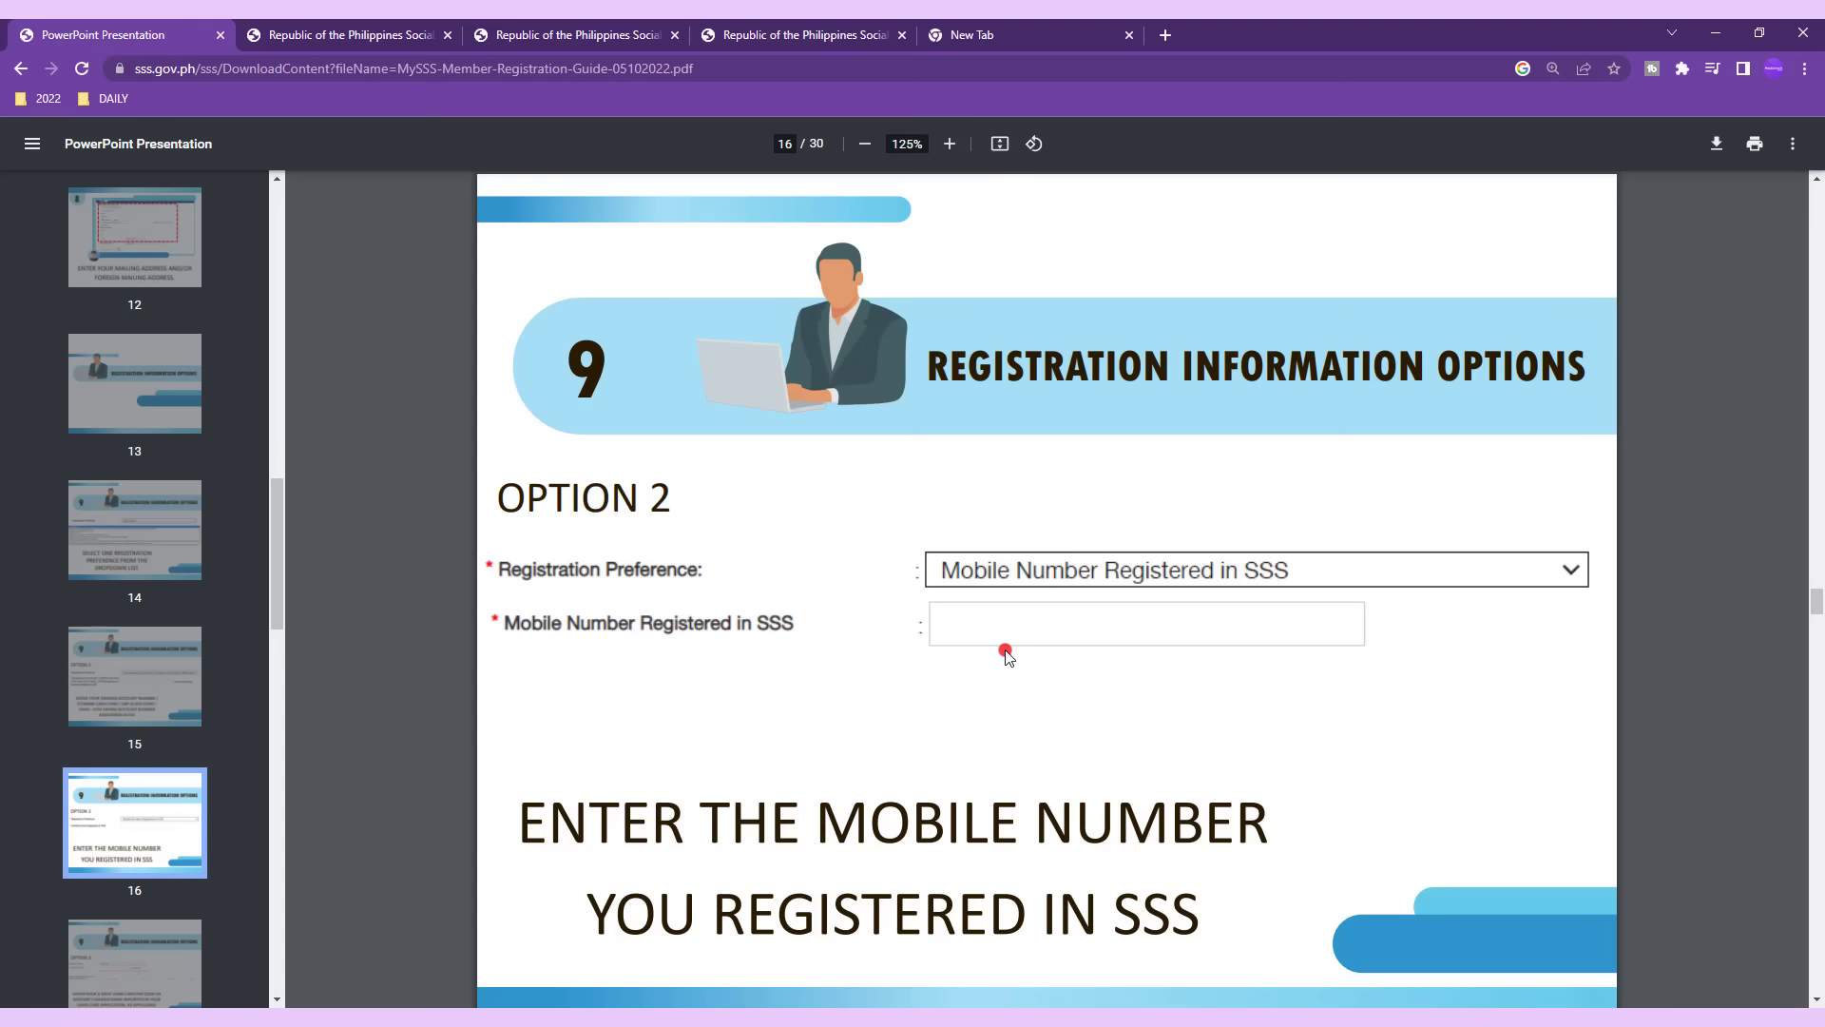
{"action": "left_click", "coordinate": [152, 968]}
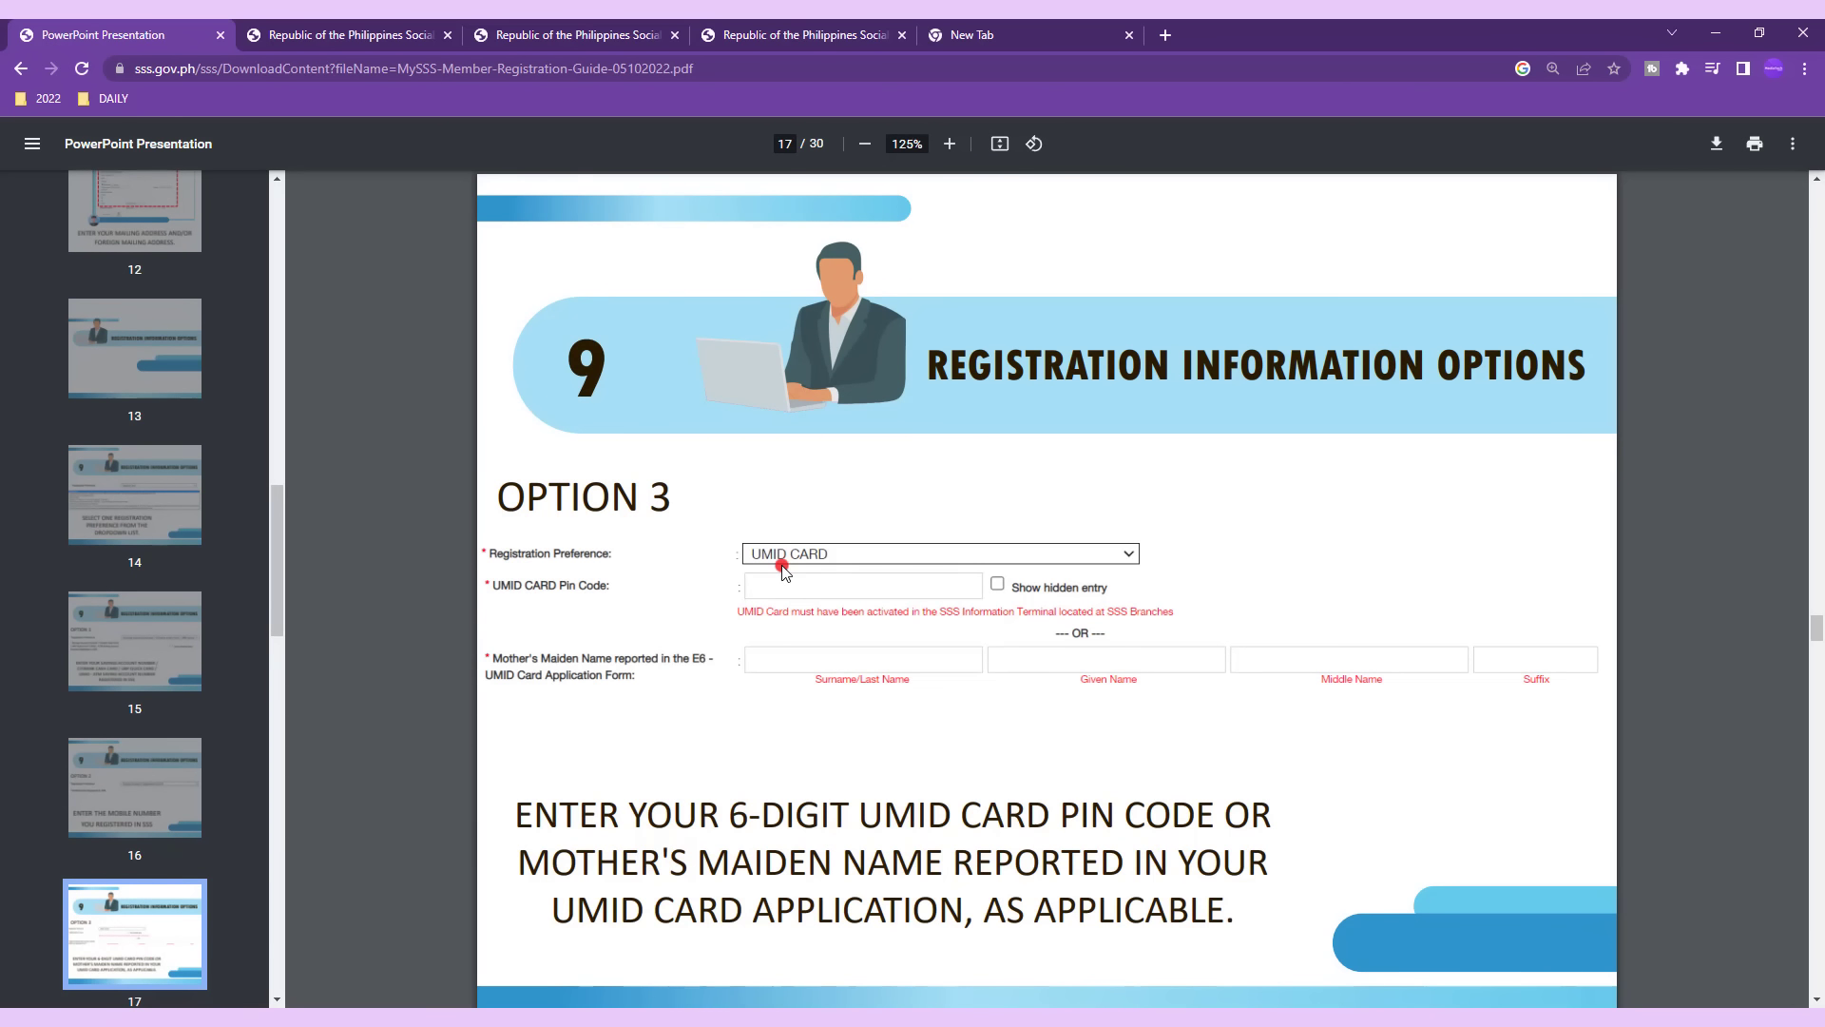
{"action": "left_click", "coordinate": [201, 633]}
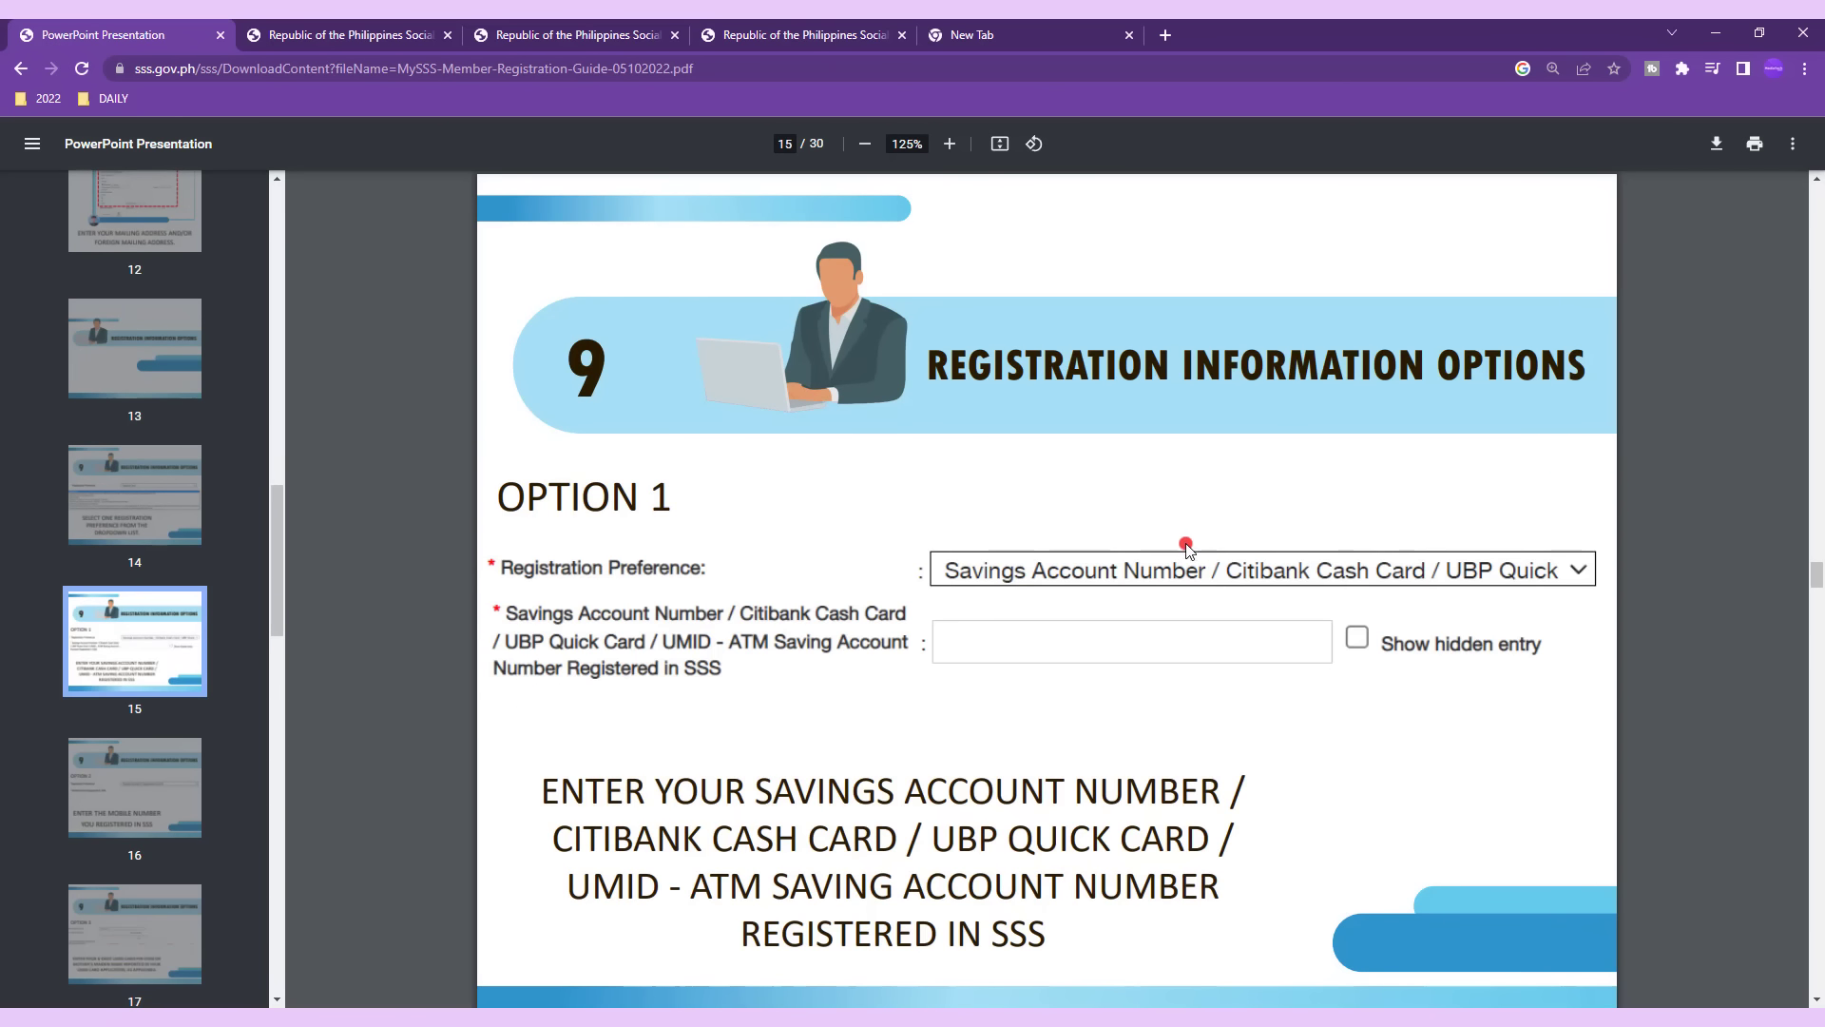
{"action": "left_click", "coordinate": [71, 837]}
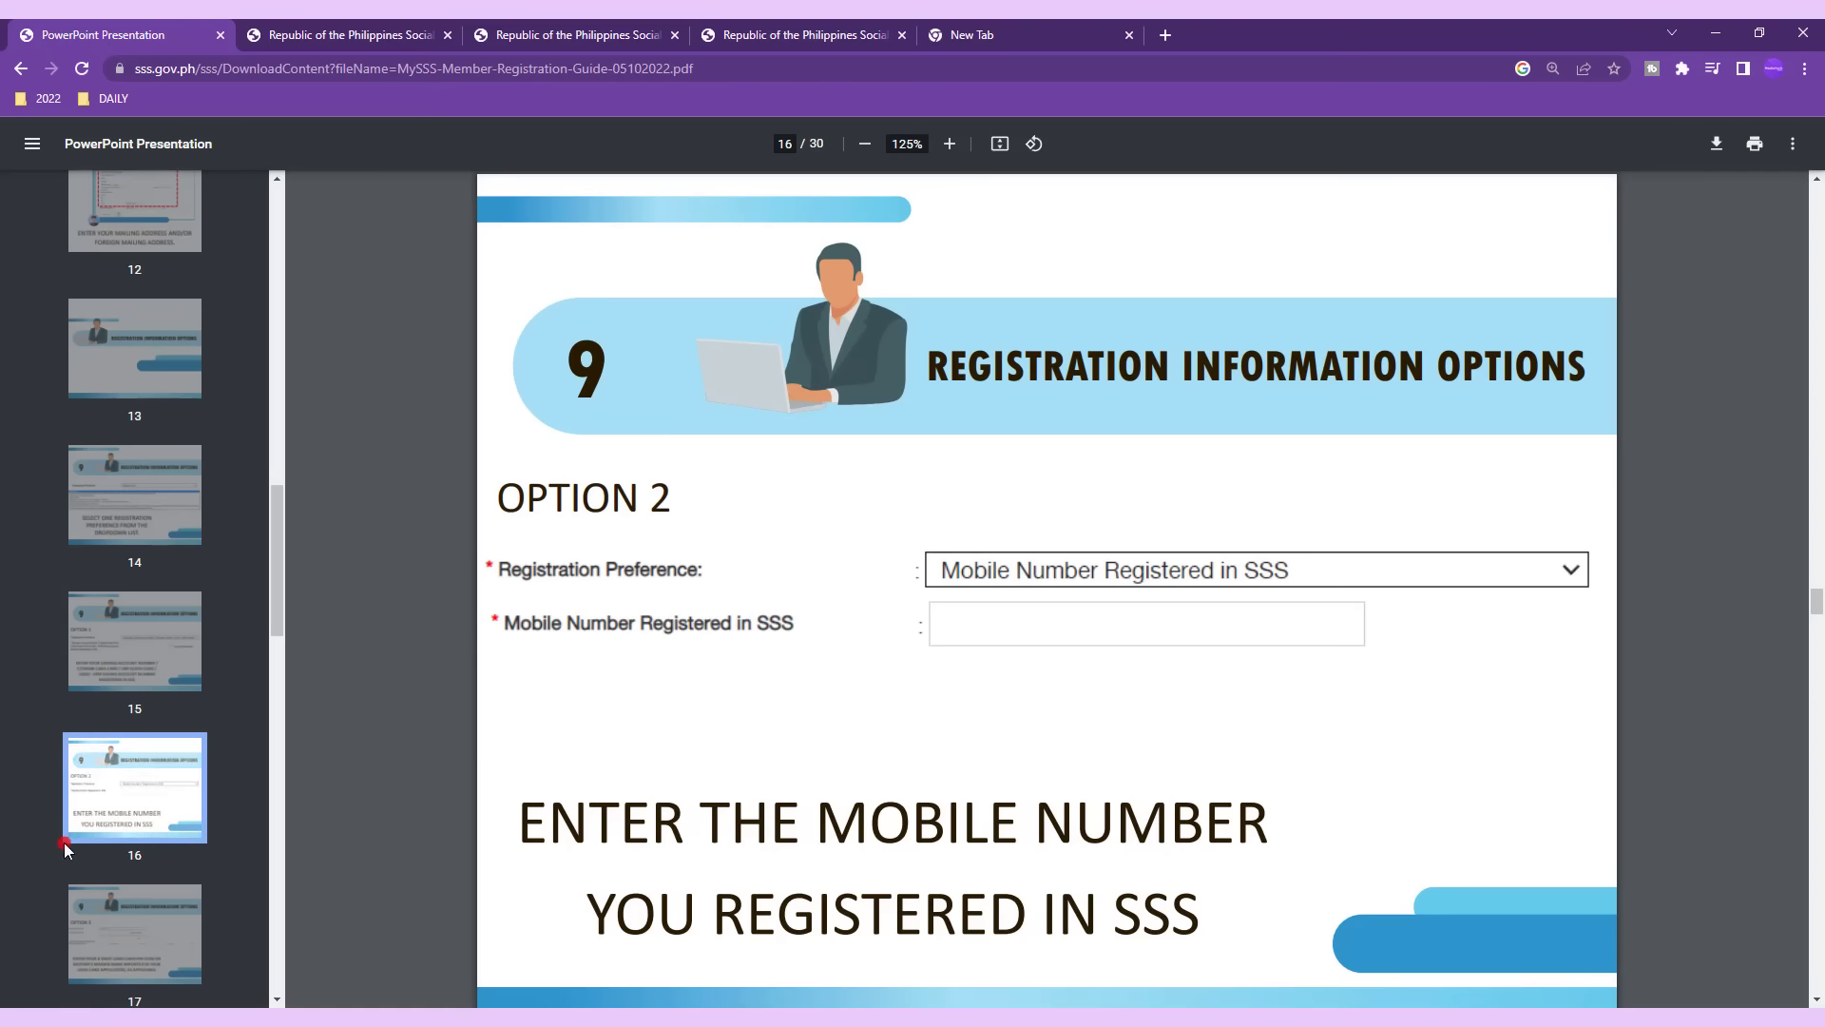
{"action": "left_click", "coordinate": [133, 936]}
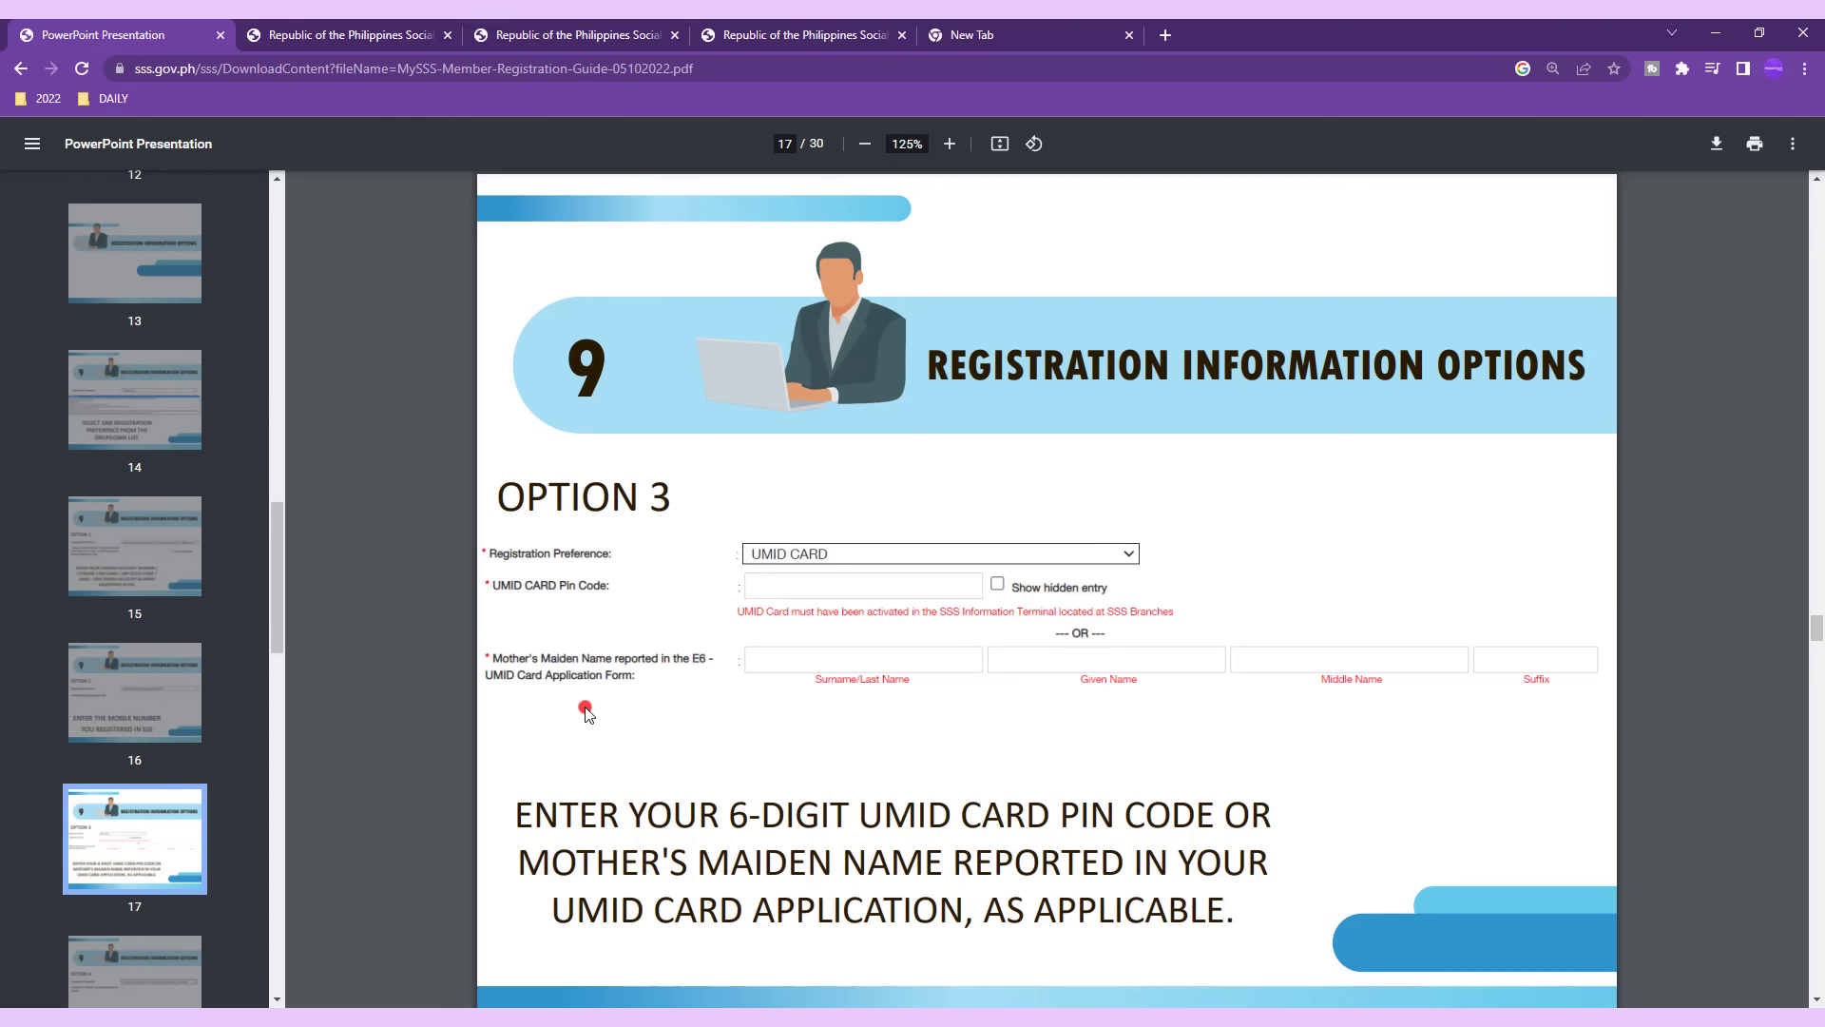
Continue through pages 18–21: employer ID, payment reference, loan date and transaction number options.
{"action": "left_click", "coordinate": [133, 969]}
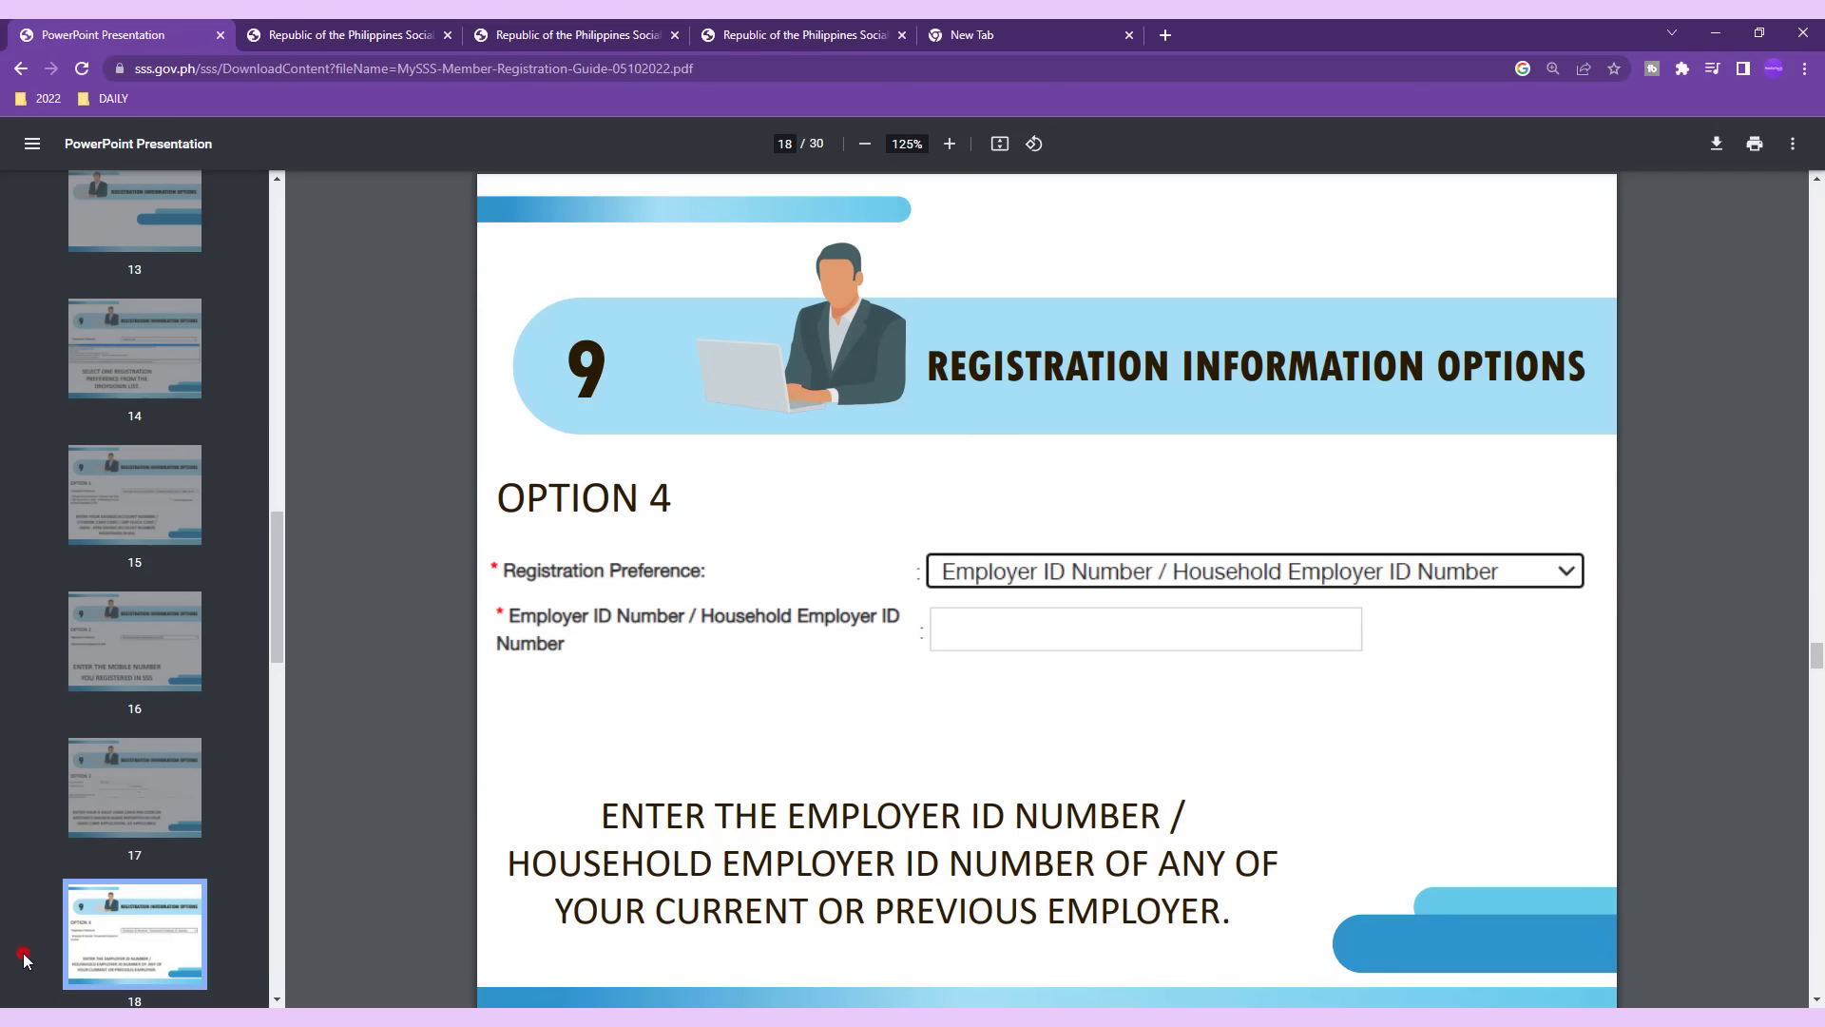
{"action": "scroll", "coordinate": [112, 927], "scroll_direction": "down", "scroll_amount": 2}
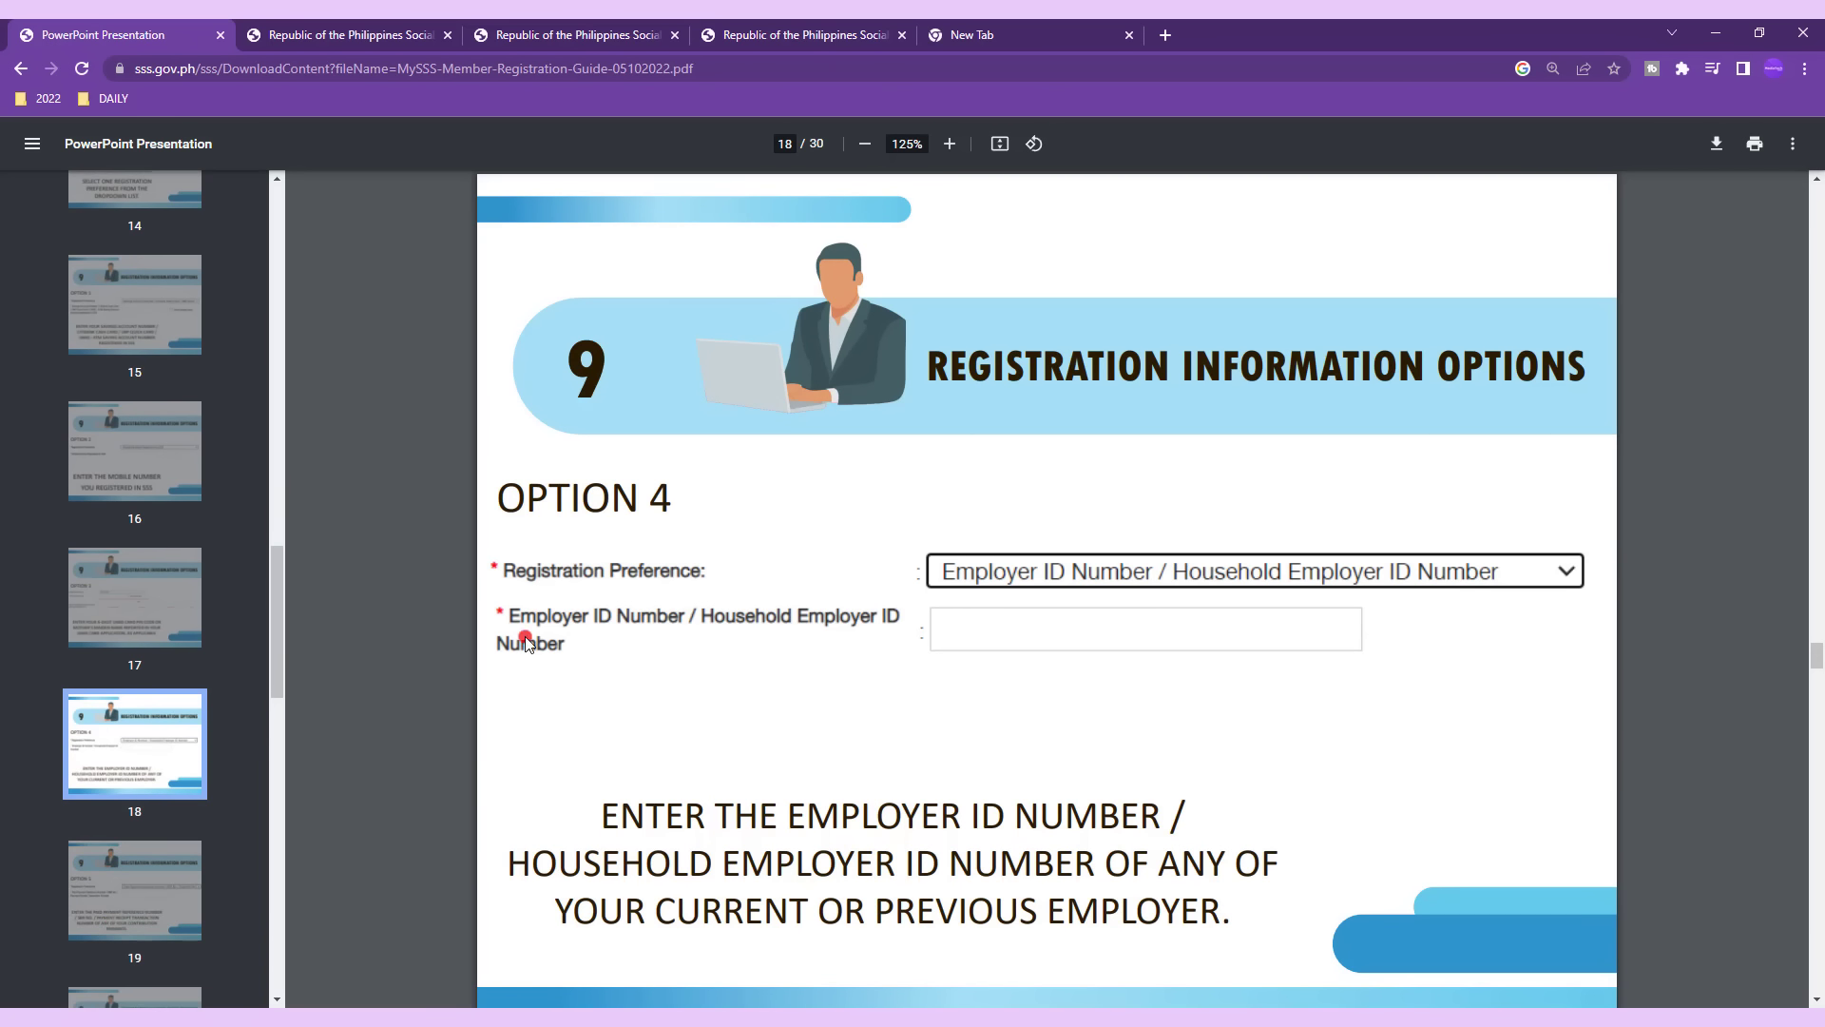
{"action": "left_click", "coordinate": [121, 924]}
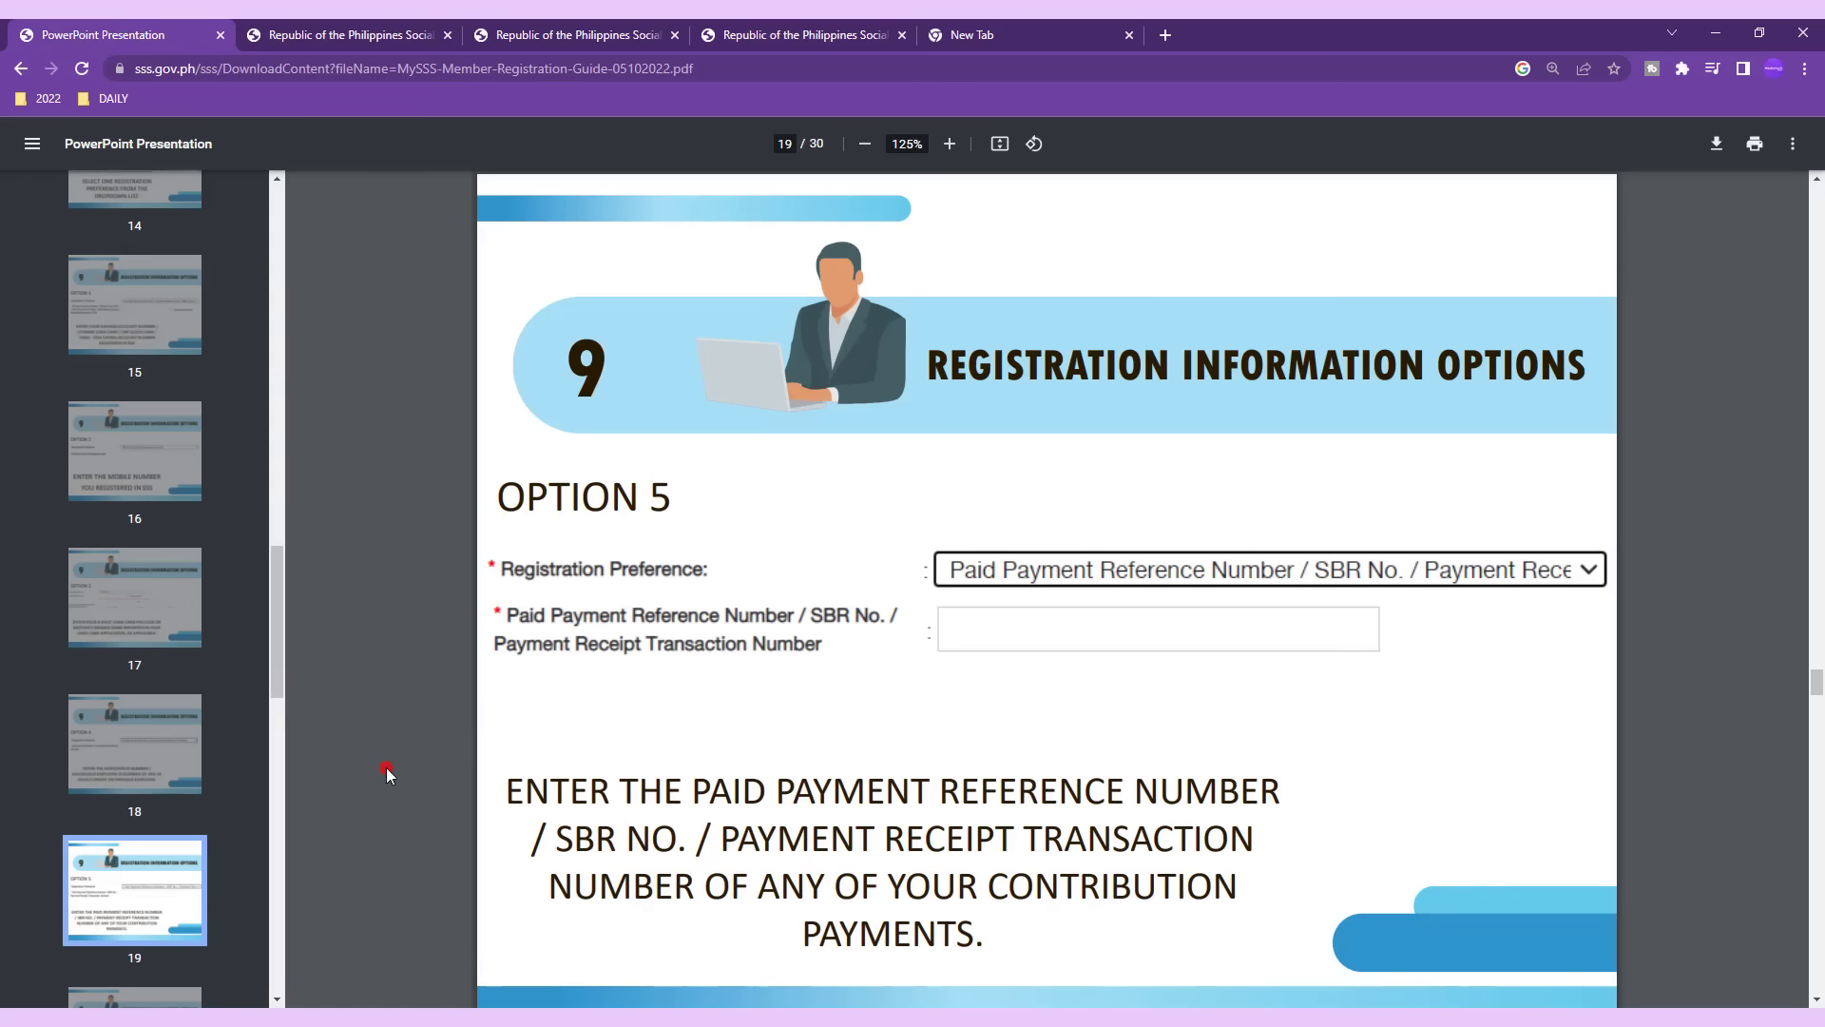
{"action": "key", "text": "Right"}
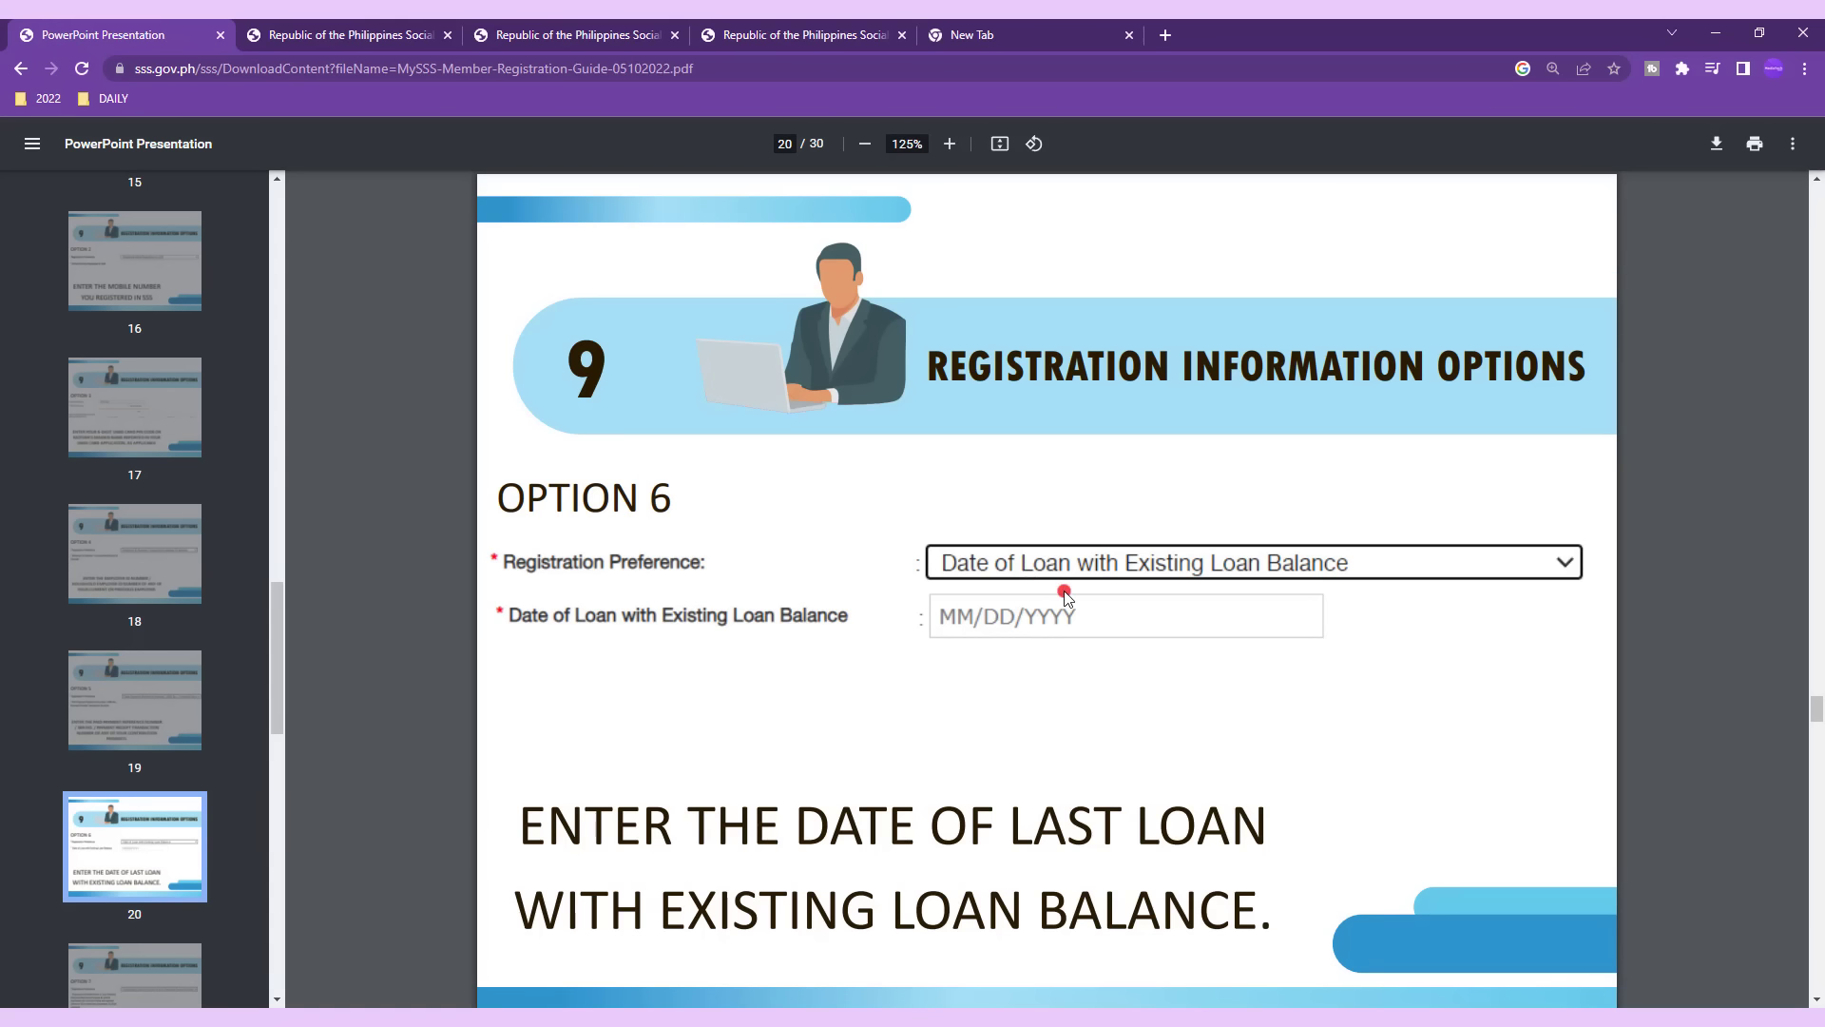
{"action": "left_click", "coordinate": [152, 972]}
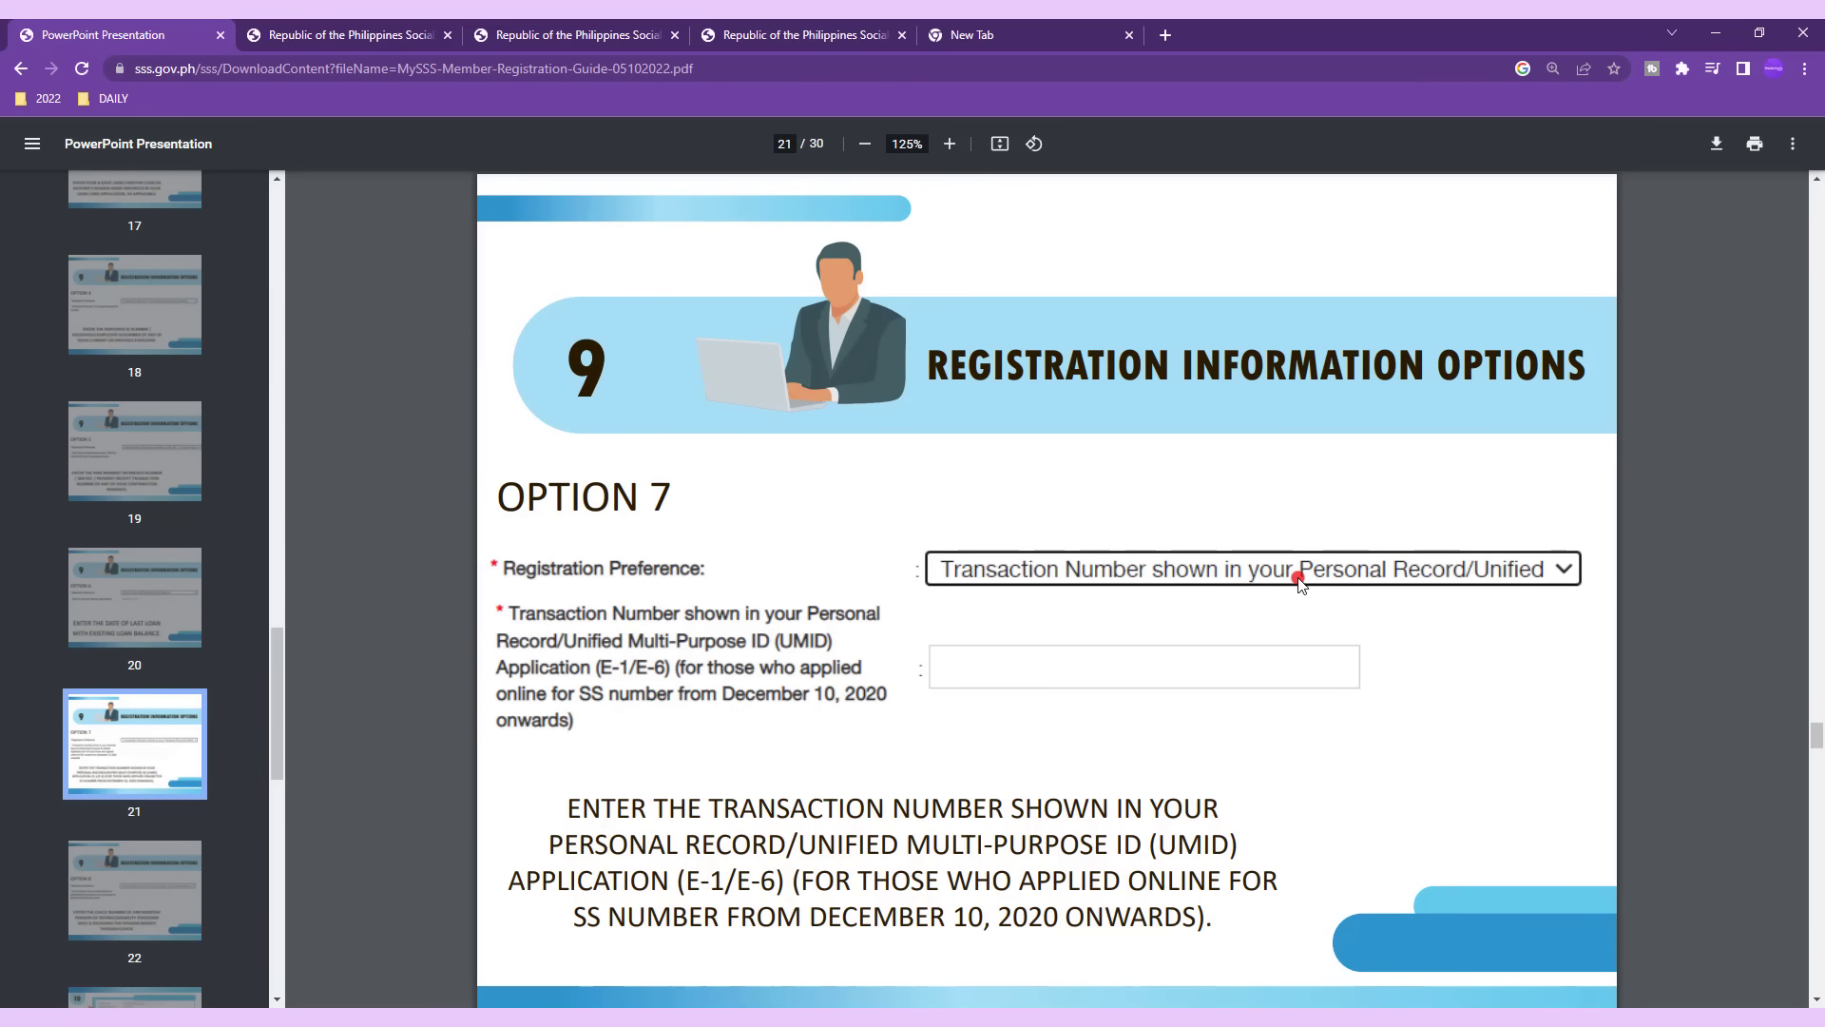
Set the form's Registration Preference to the retiree/disability pension check number option.
{"action": "left_click", "coordinate": [836, 37]}
{"action": "left_click", "coordinate": [760, 714]}
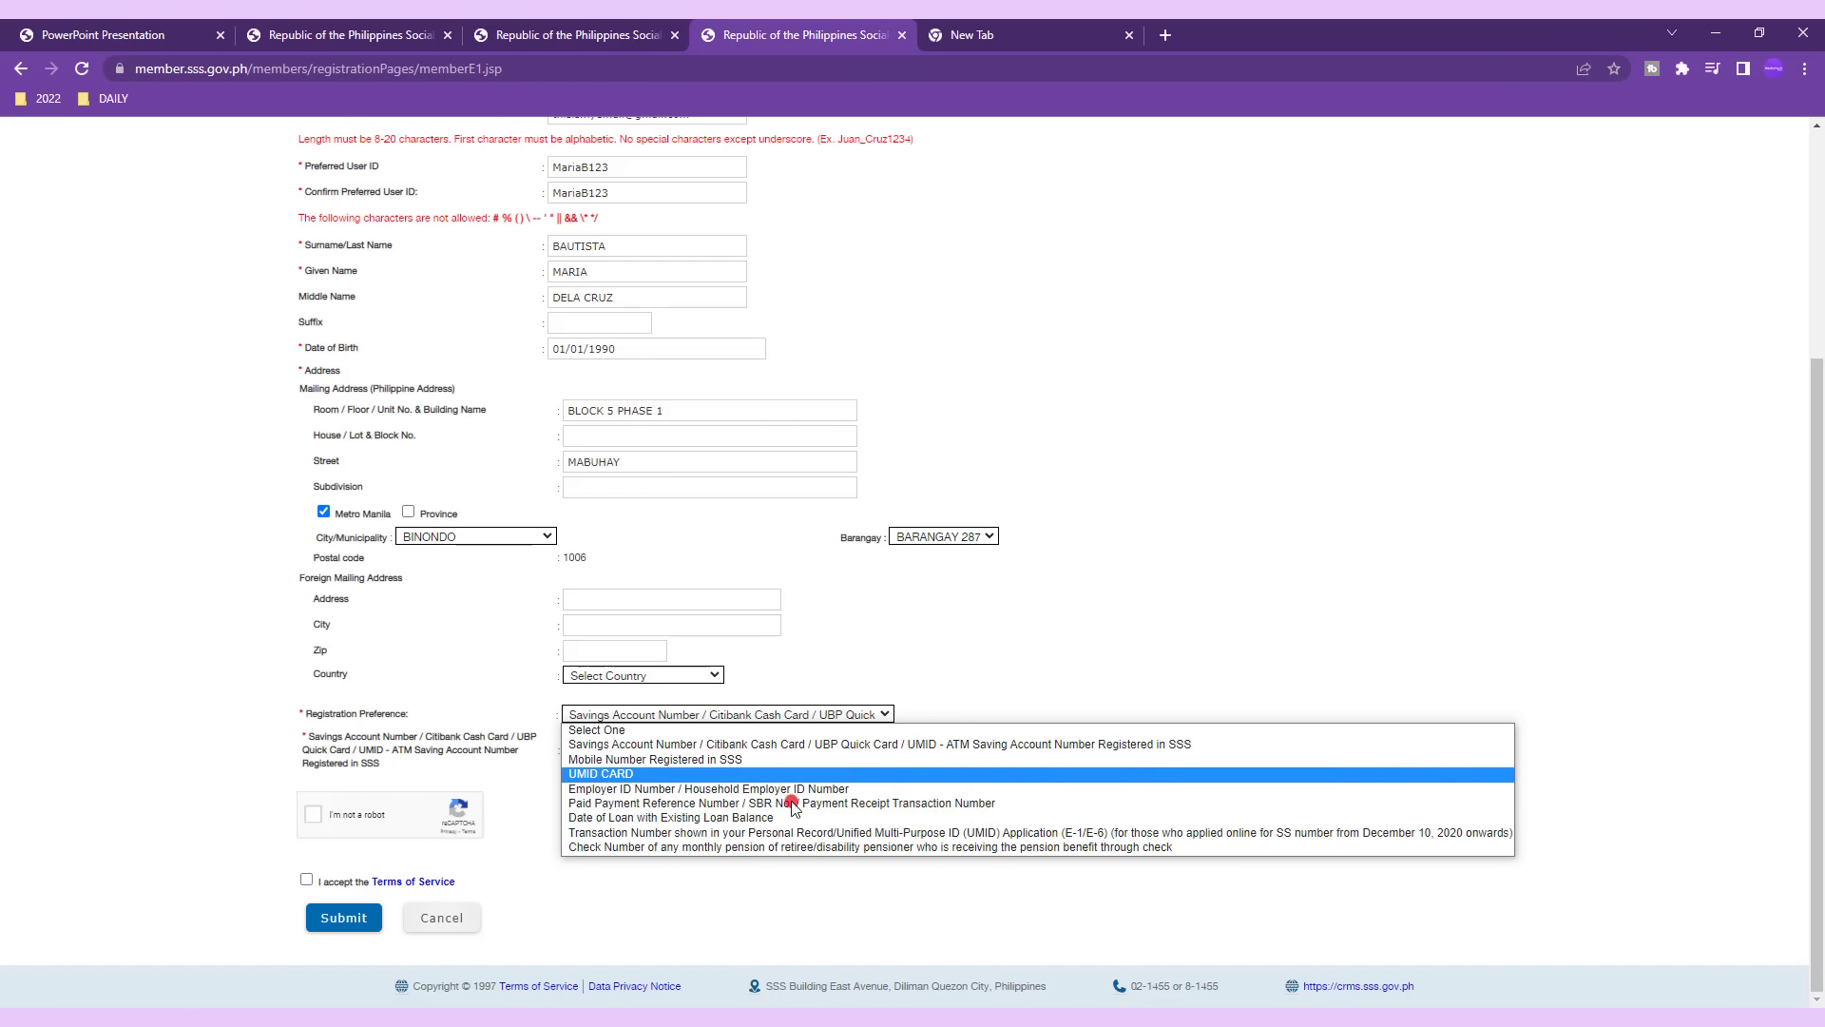
{"action": "left_click", "coordinate": [930, 847]}
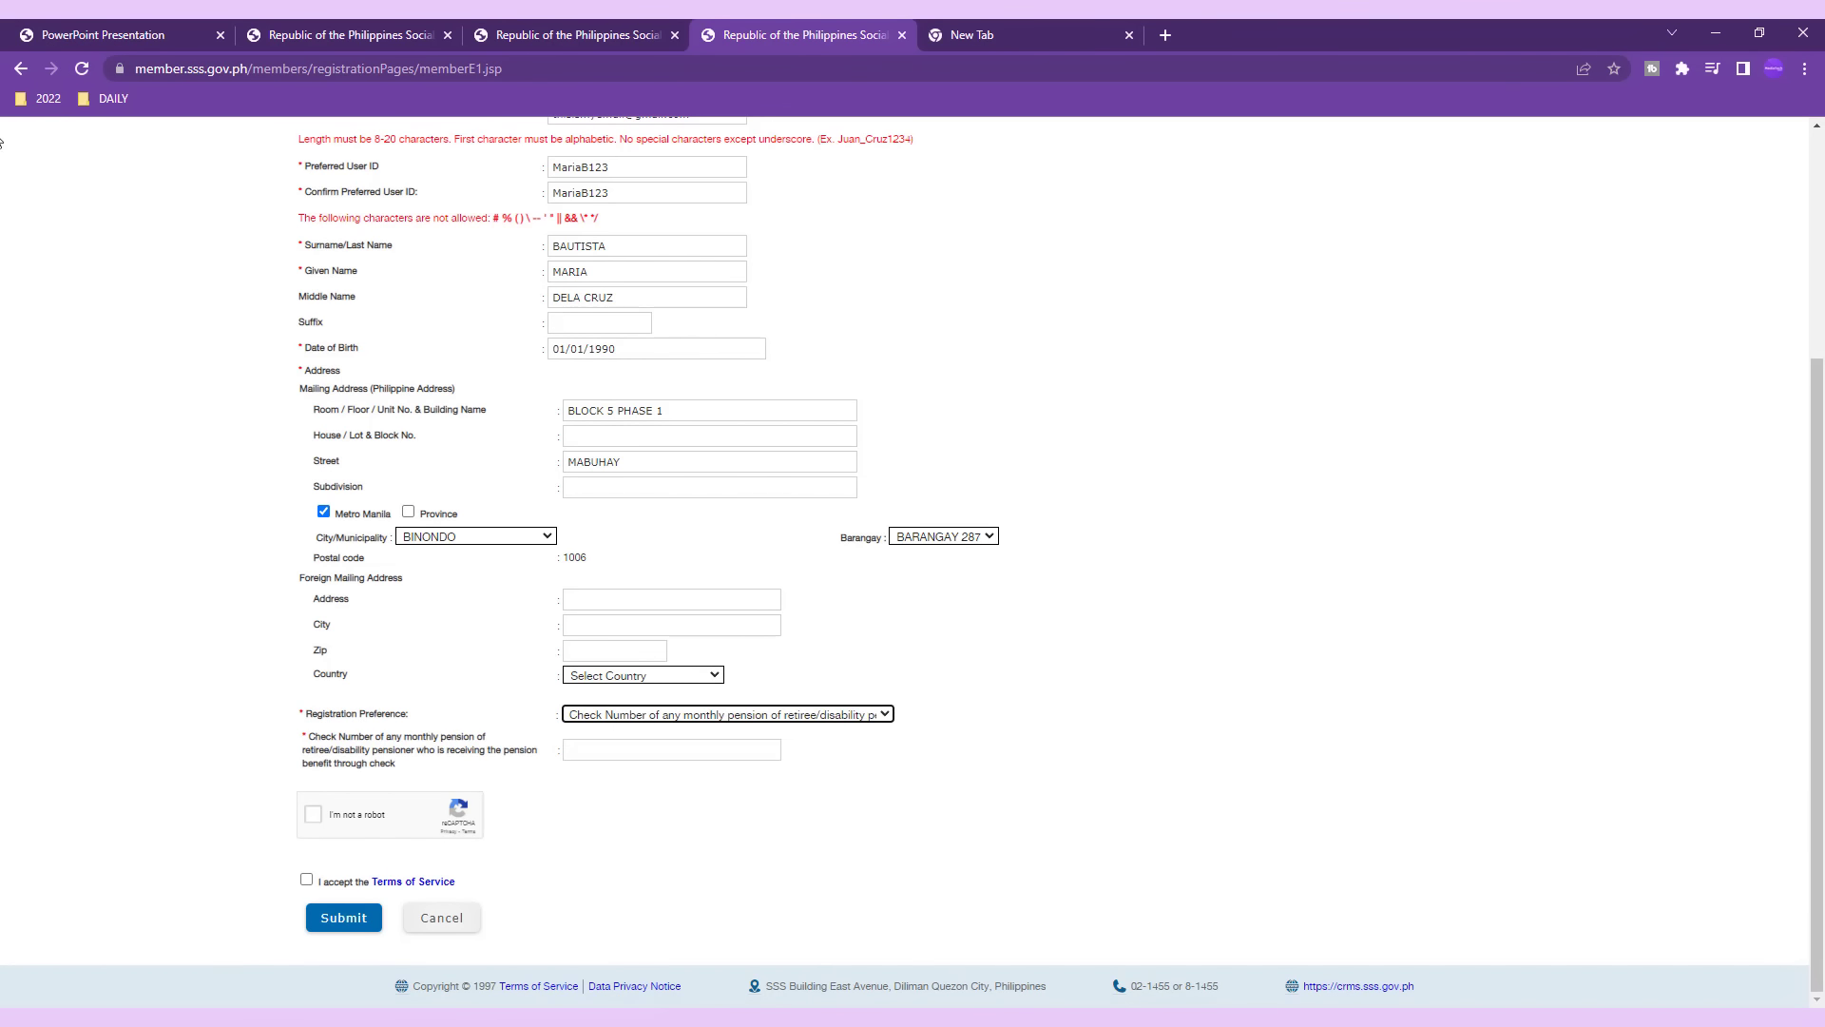
Review the guide's page 22 pension check option and options 2 through 7, then return to the form.
{"action": "left_click", "coordinate": [95, 36]}
{"action": "left_click", "coordinate": [224, 872]}
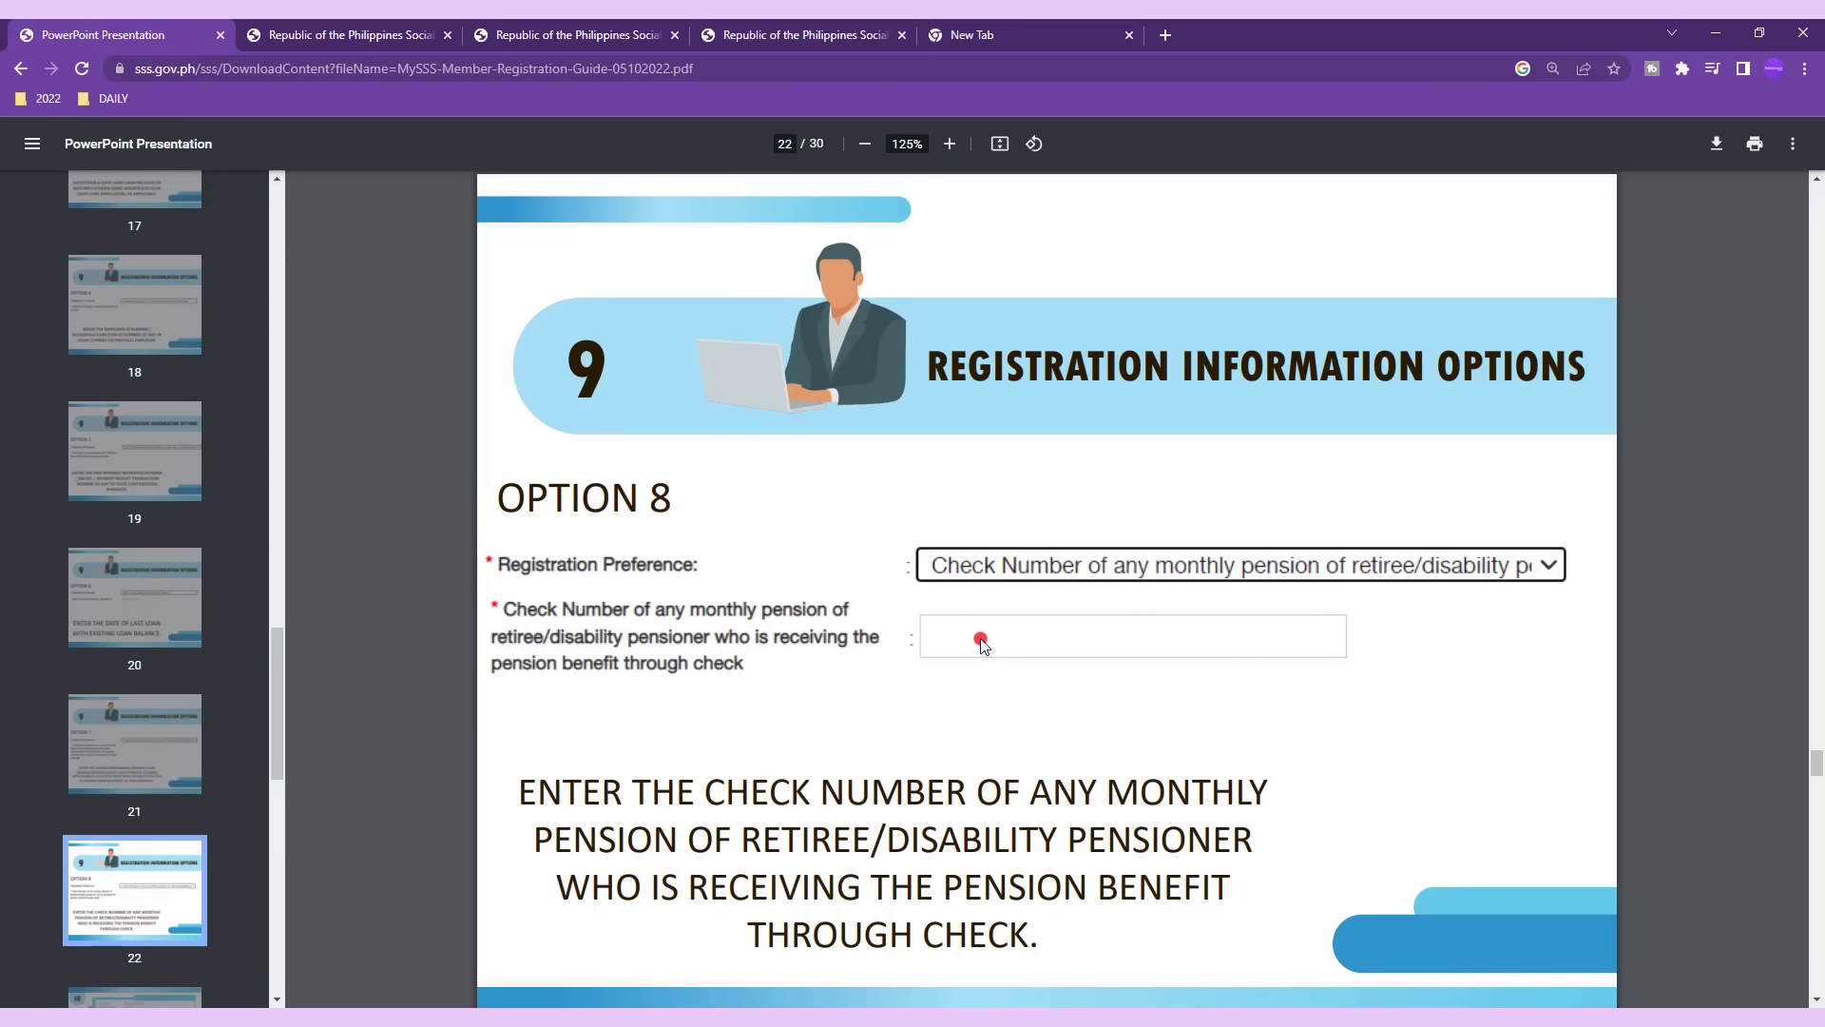
{"action": "scroll", "coordinate": [135, 665], "scroll_direction": "up", "scroll_amount": 4}
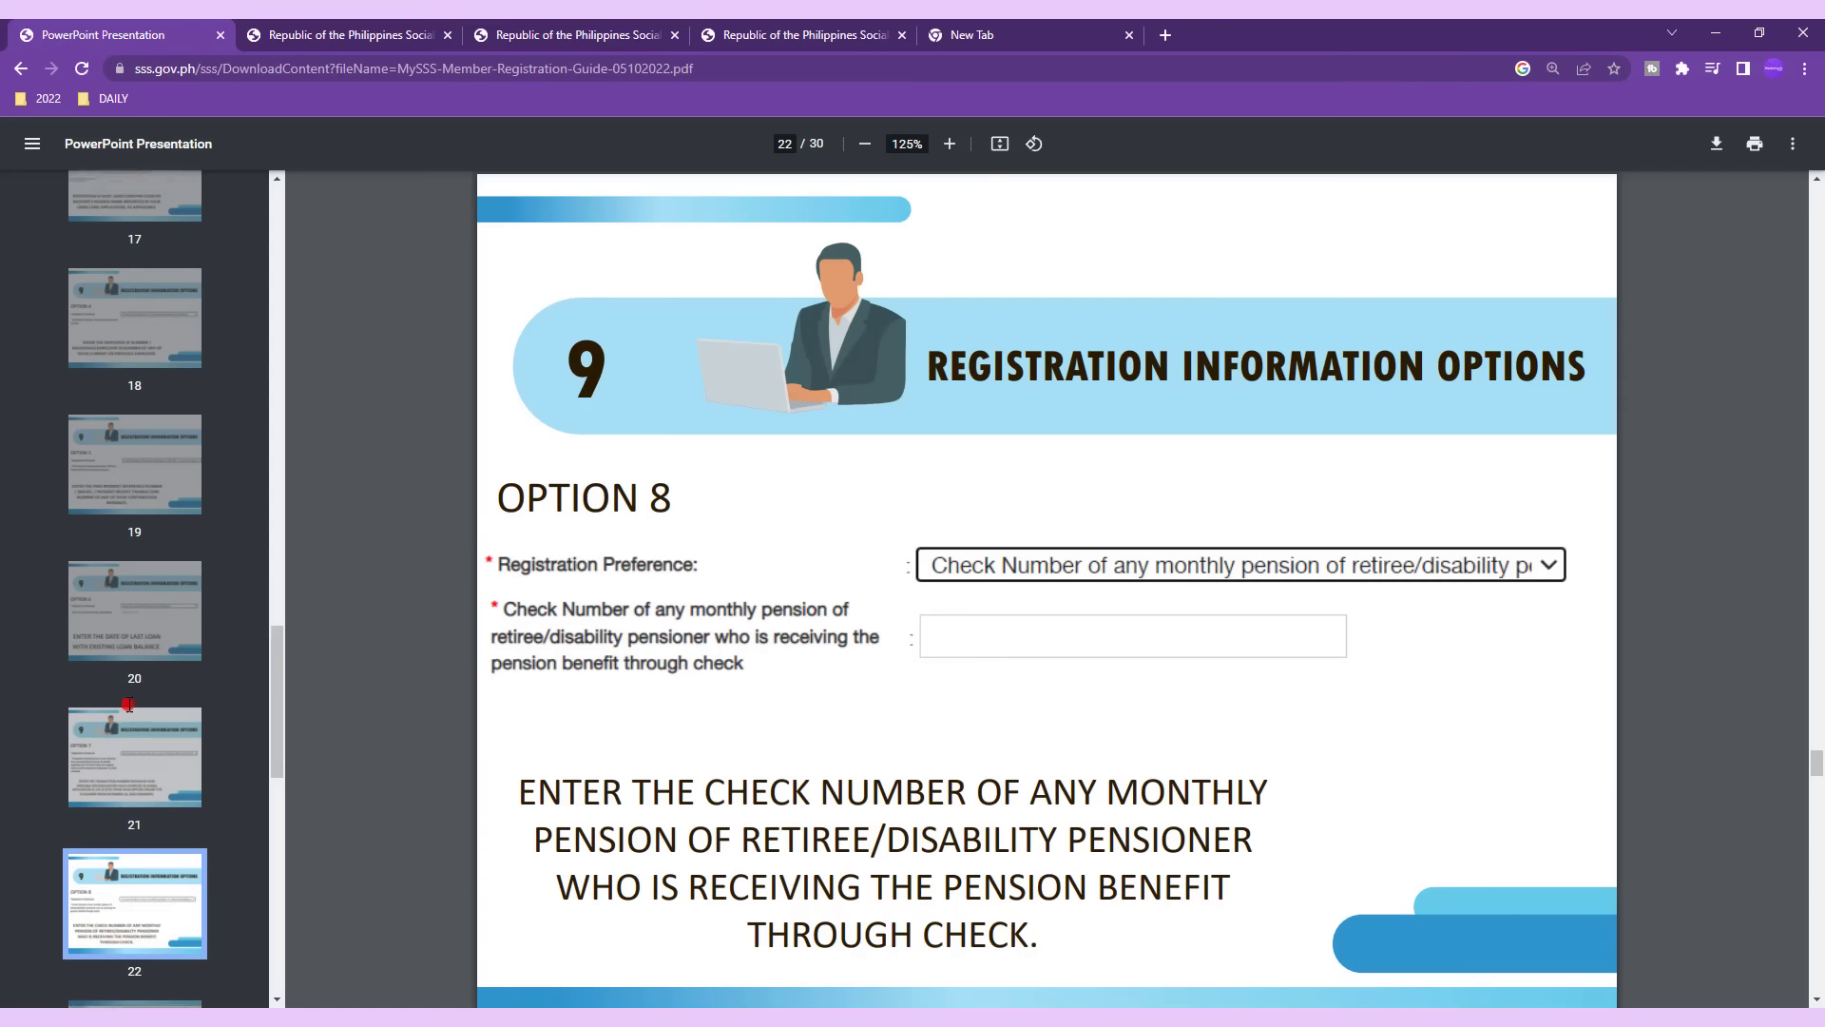
{"action": "left_click", "coordinate": [139, 418]}
{"action": "left_click", "coordinate": [142, 567]}
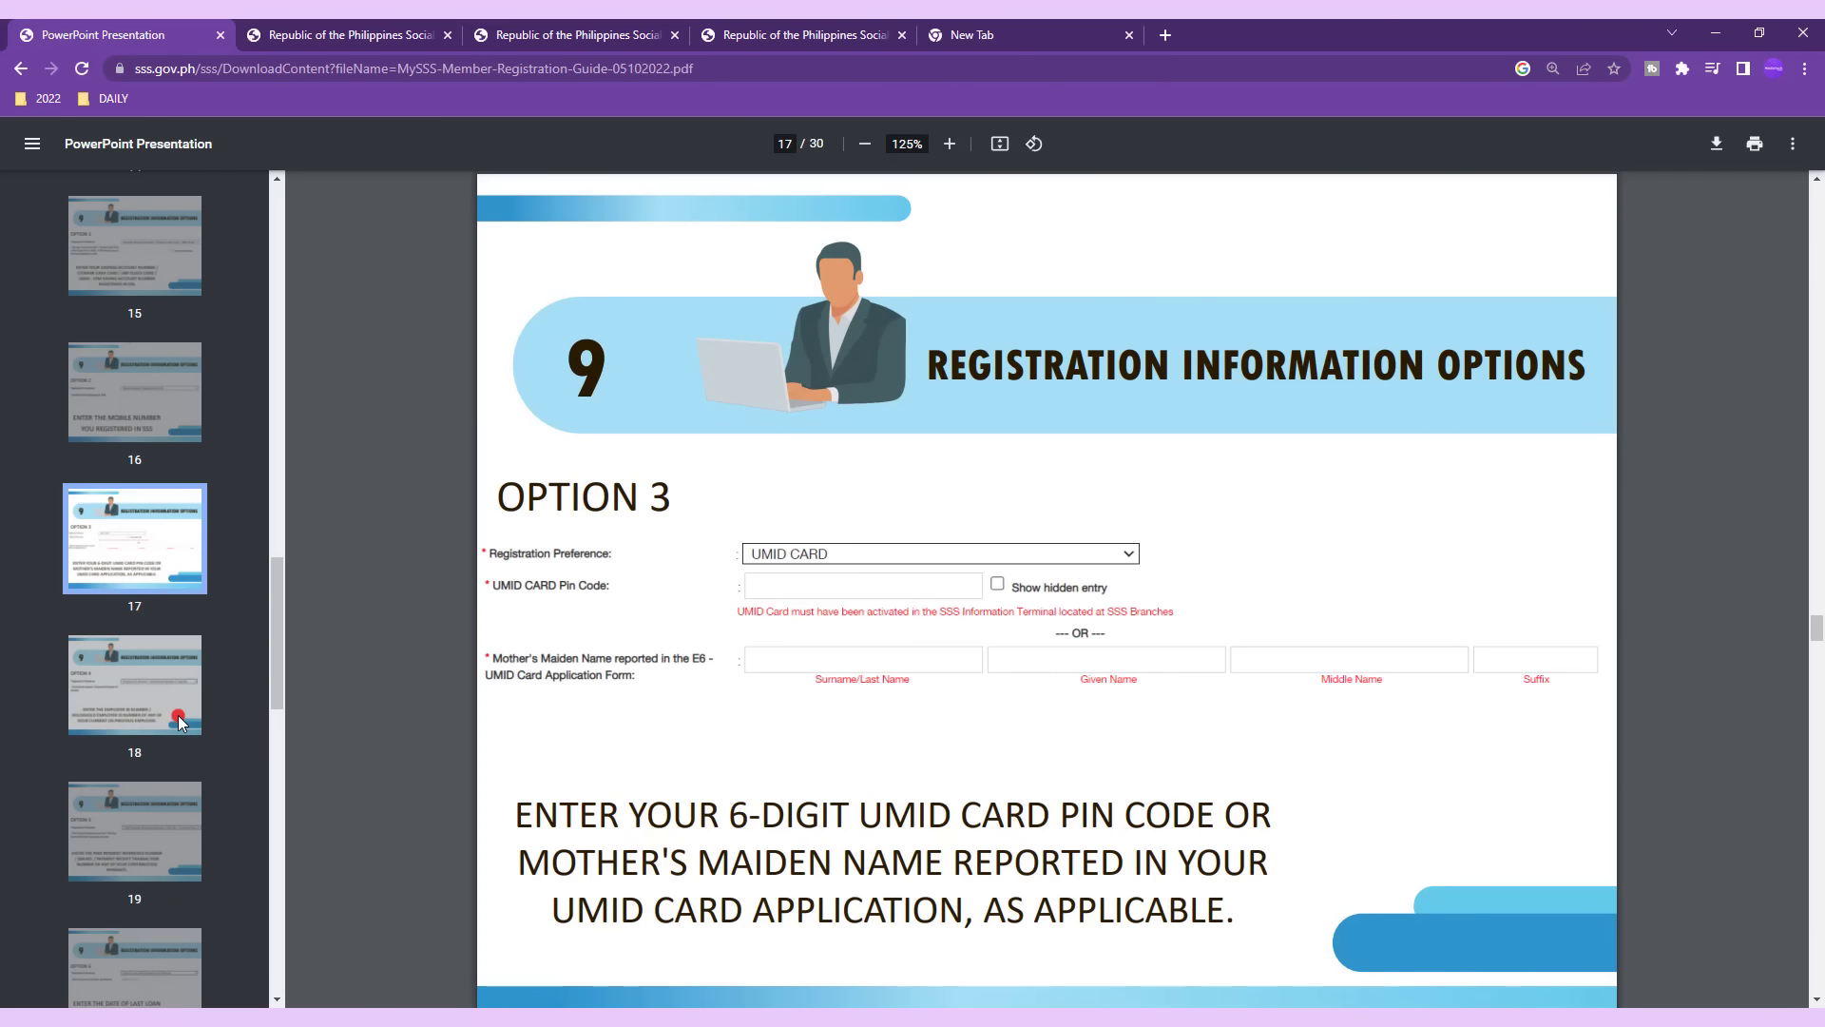
{"action": "left_click", "coordinate": [142, 685]}
{"action": "left_click", "coordinate": [161, 823]}
{"action": "left_click", "coordinate": [133, 960]}
{"action": "scroll", "coordinate": [162, 894], "scroll_direction": "down", "scroll_amount": 2}
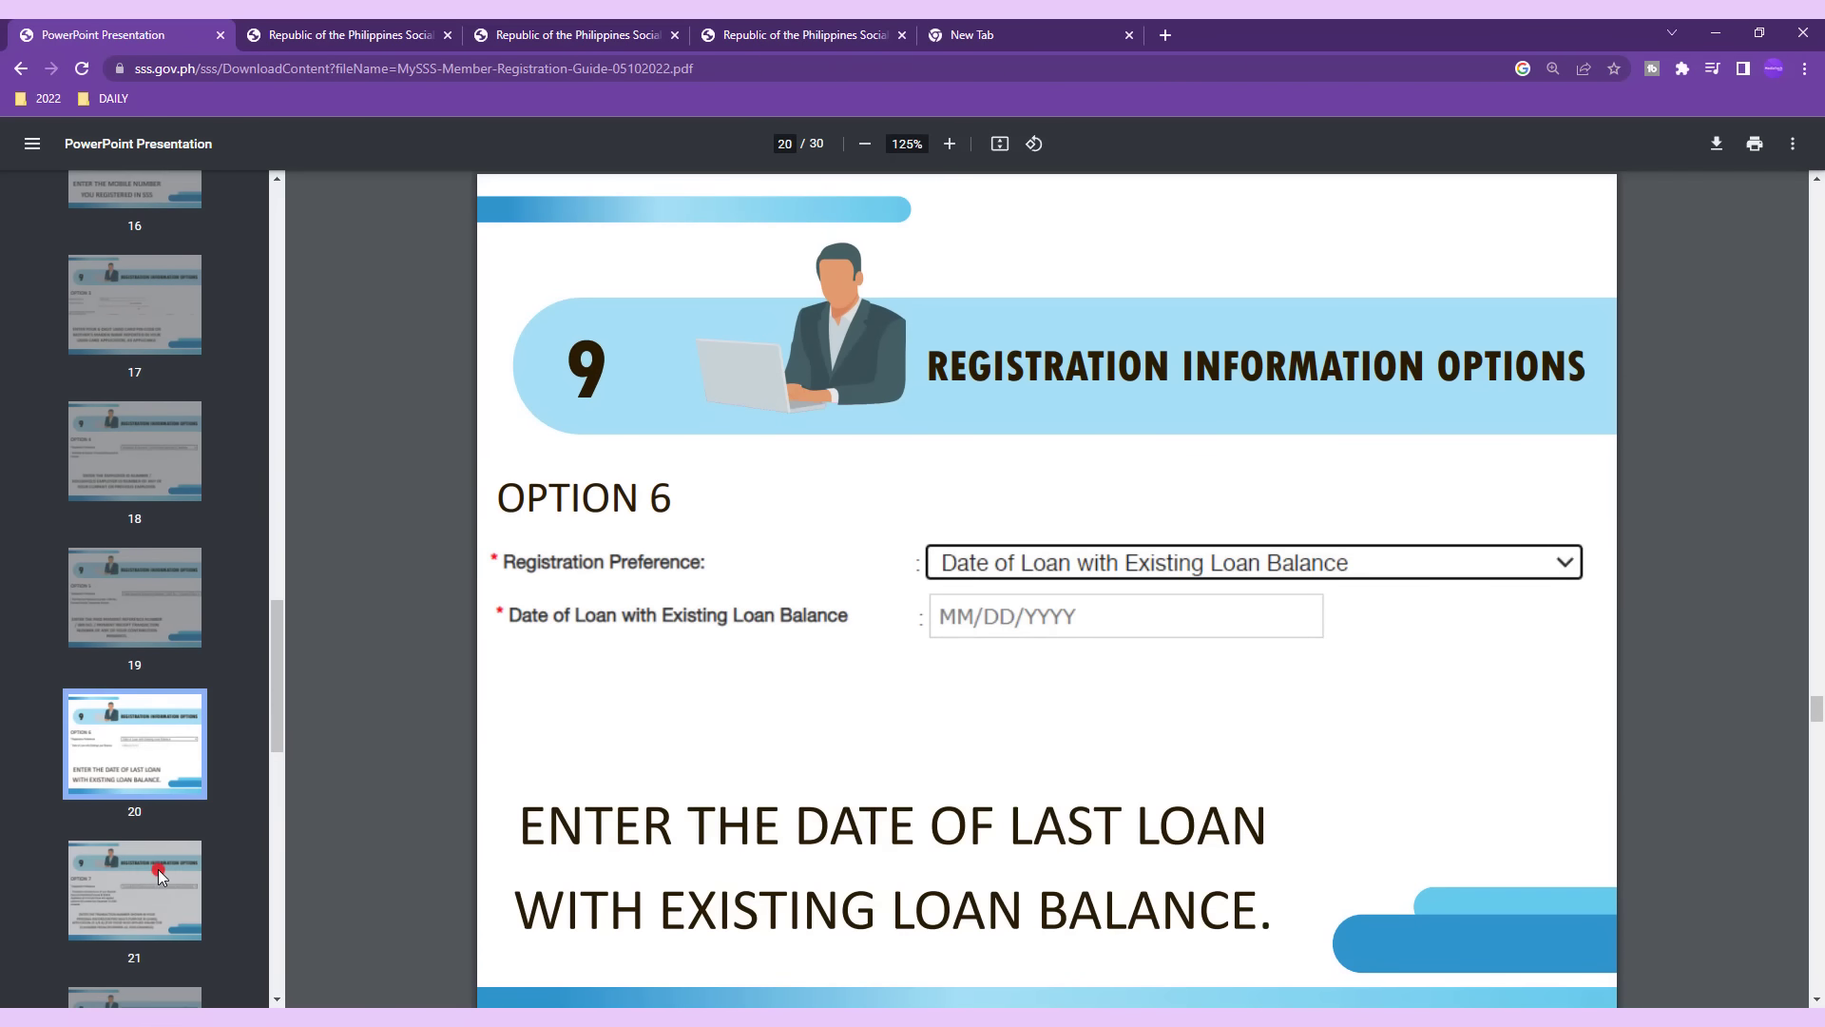
{"action": "left_click", "coordinate": [158, 869]}
{"action": "left_click", "coordinate": [589, 34]}
{"action": "left_click", "coordinate": [783, 31]}
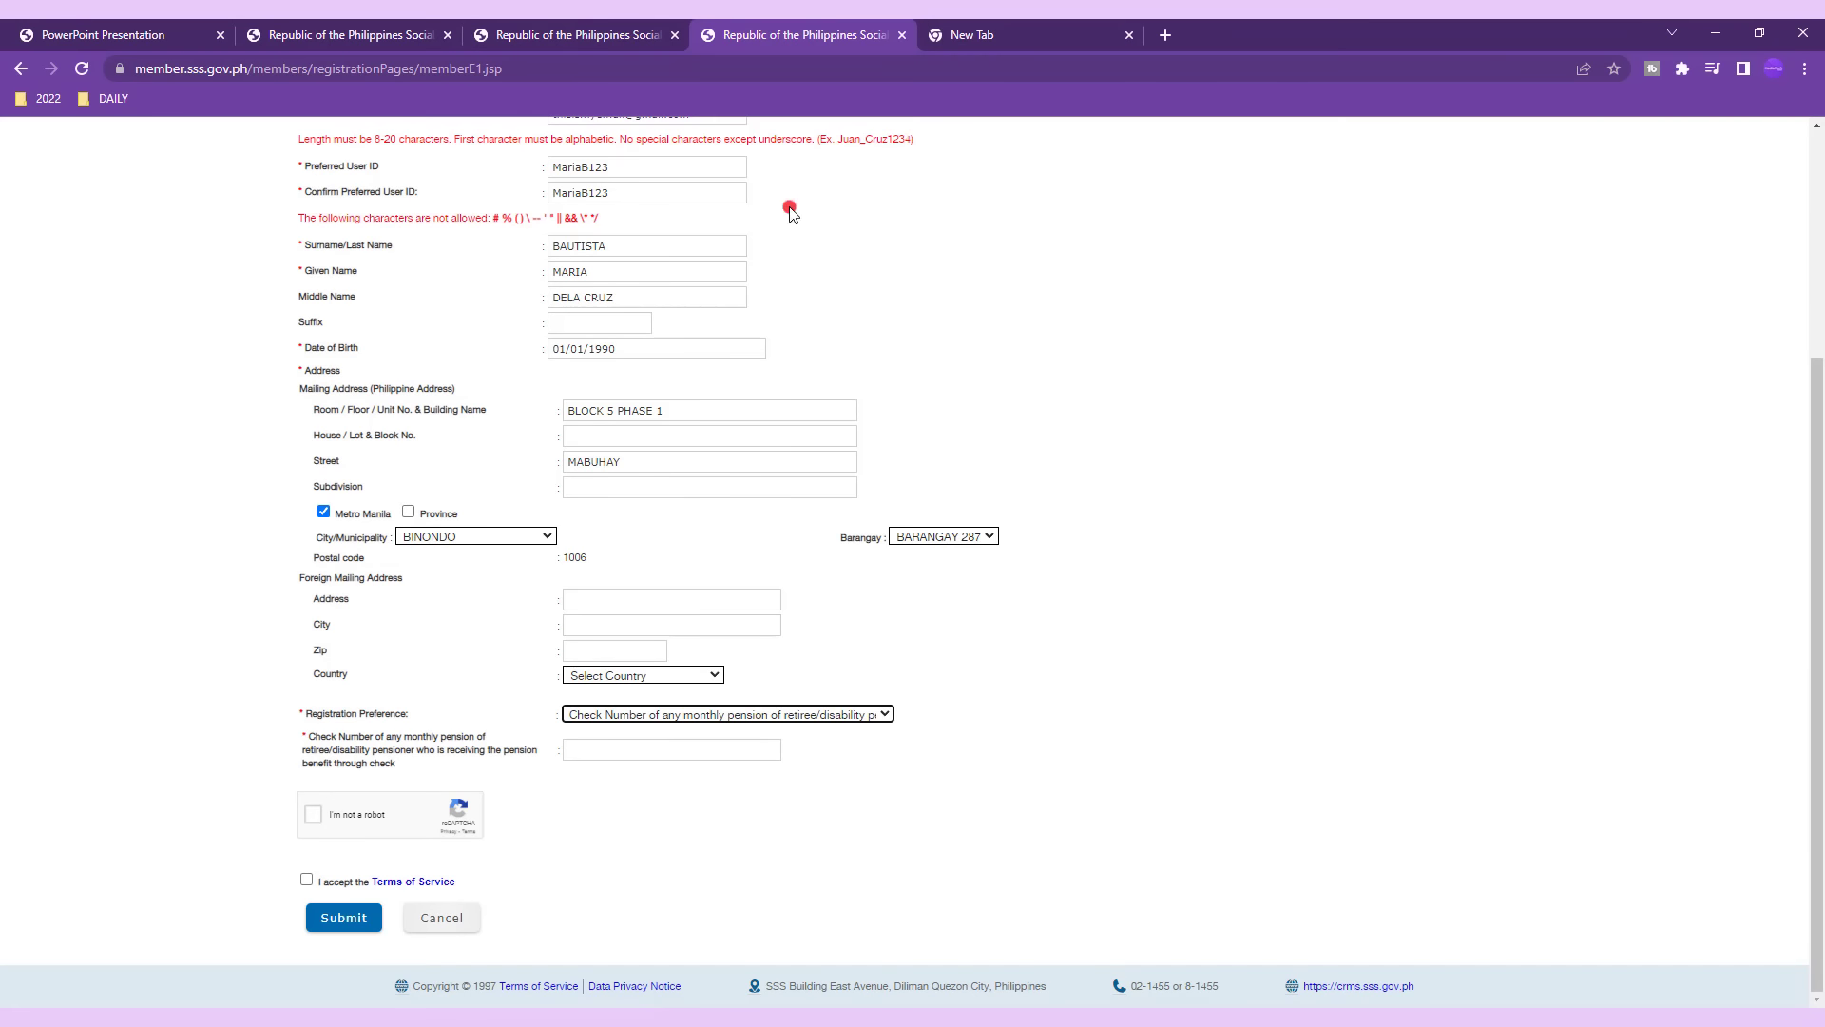
Choose UMID CARD as registration preference, tick I'm not a robot and the Terms of Service, and submit.
{"action": "left_click", "coordinate": [724, 715]}
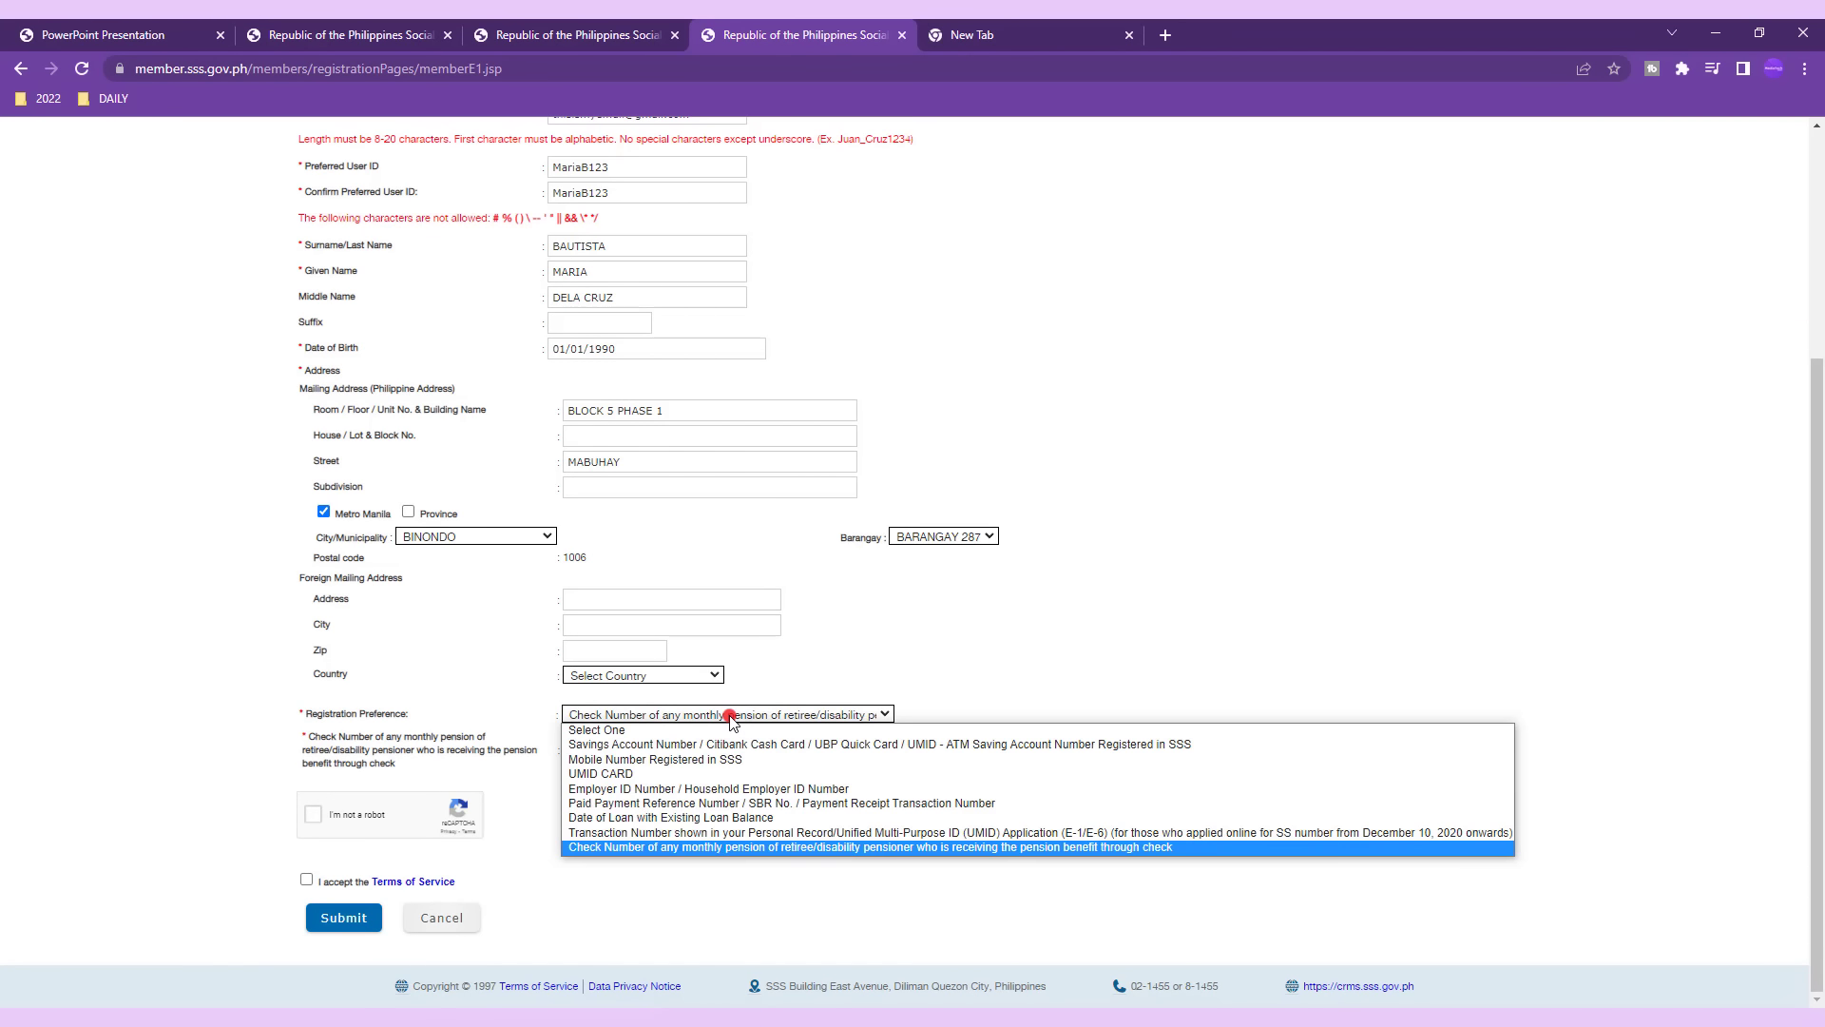
{"action": "left_click", "coordinate": [723, 774]}
{"action": "left_click", "coordinate": [663, 801]}
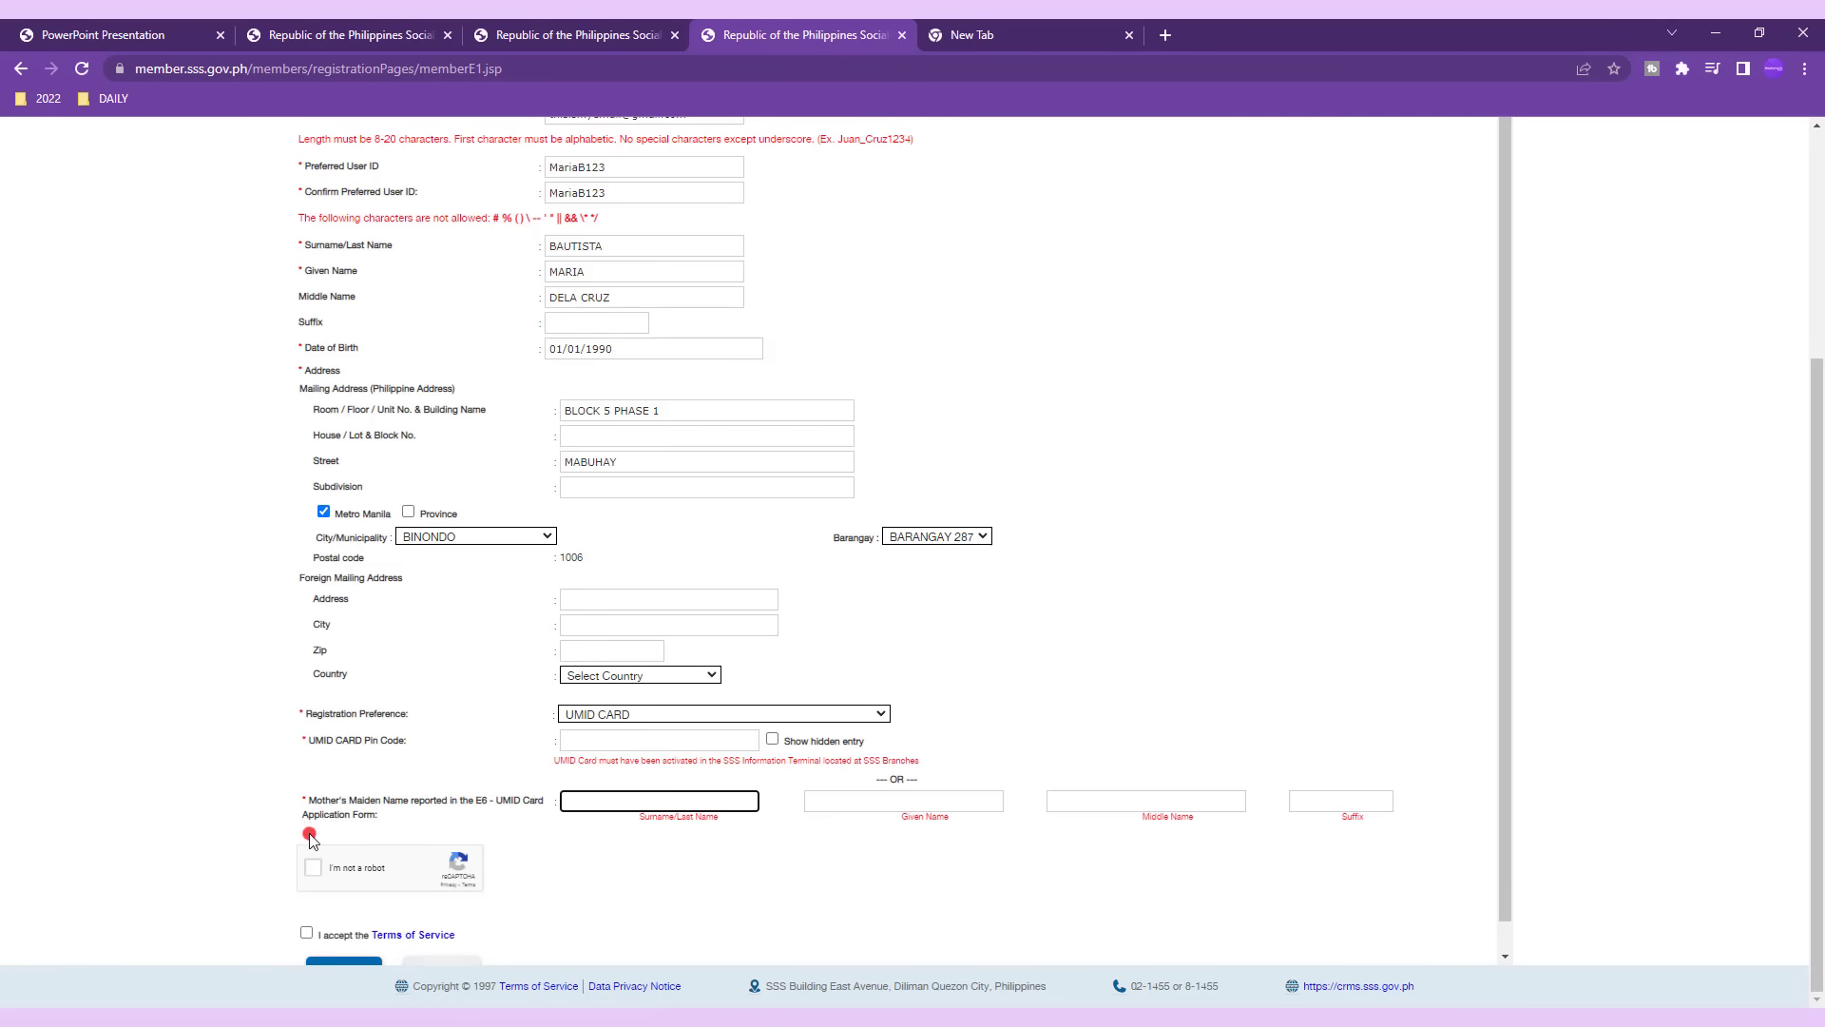
{"action": "left_click", "coordinate": [315, 868]}
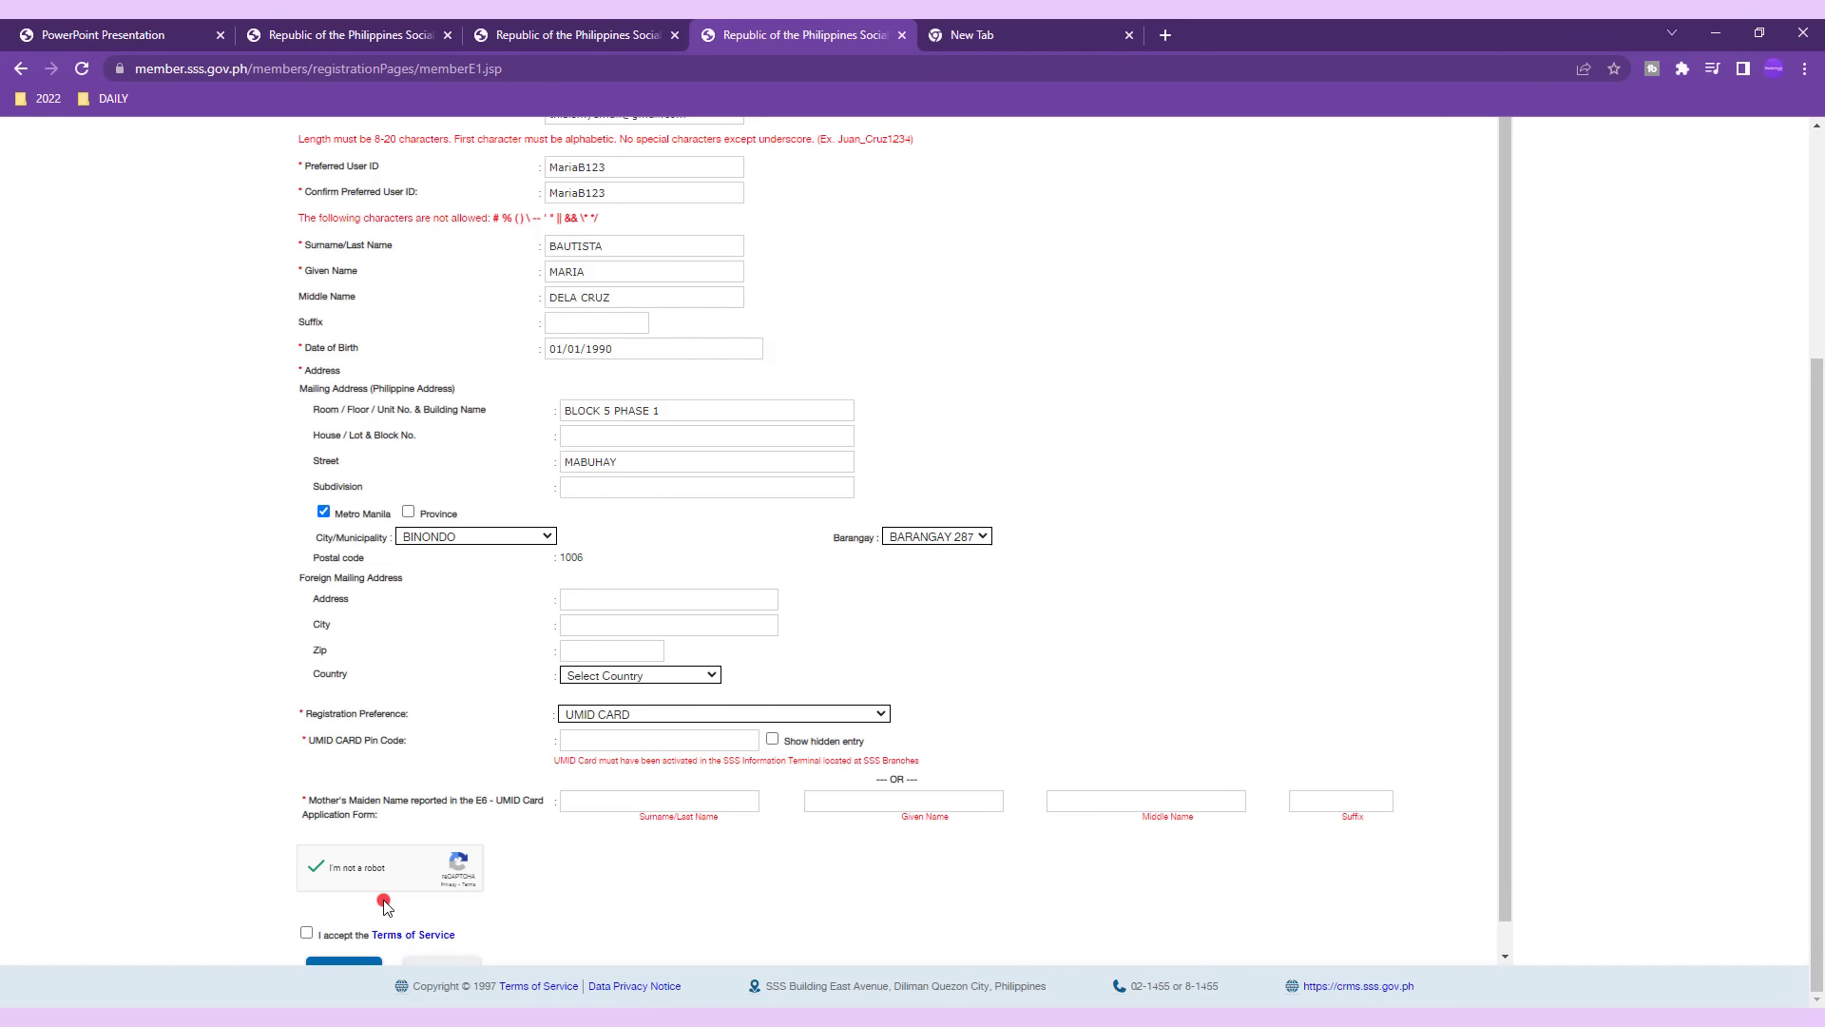
{"action": "scroll", "coordinate": [300, 907], "scroll_direction": "down", "scroll_amount": 1}
{"action": "left_click", "coordinate": [307, 904]}
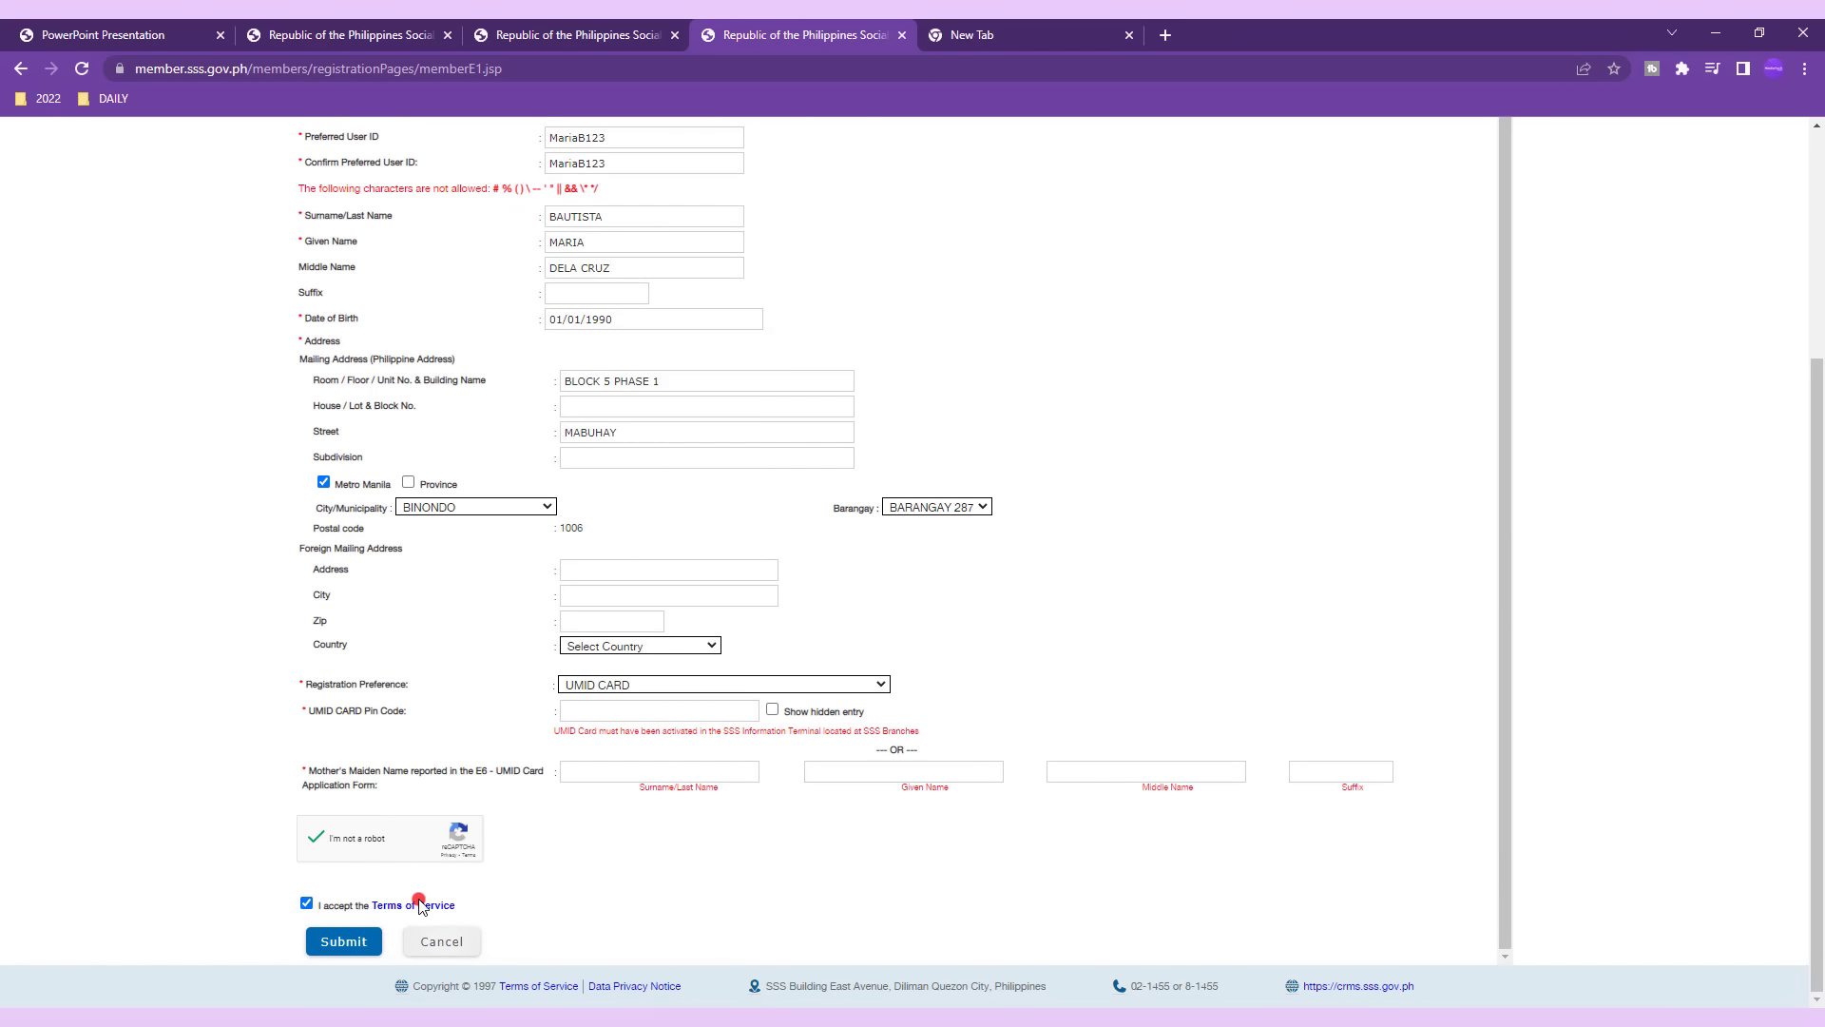
{"action": "left_click", "coordinate": [350, 942]}
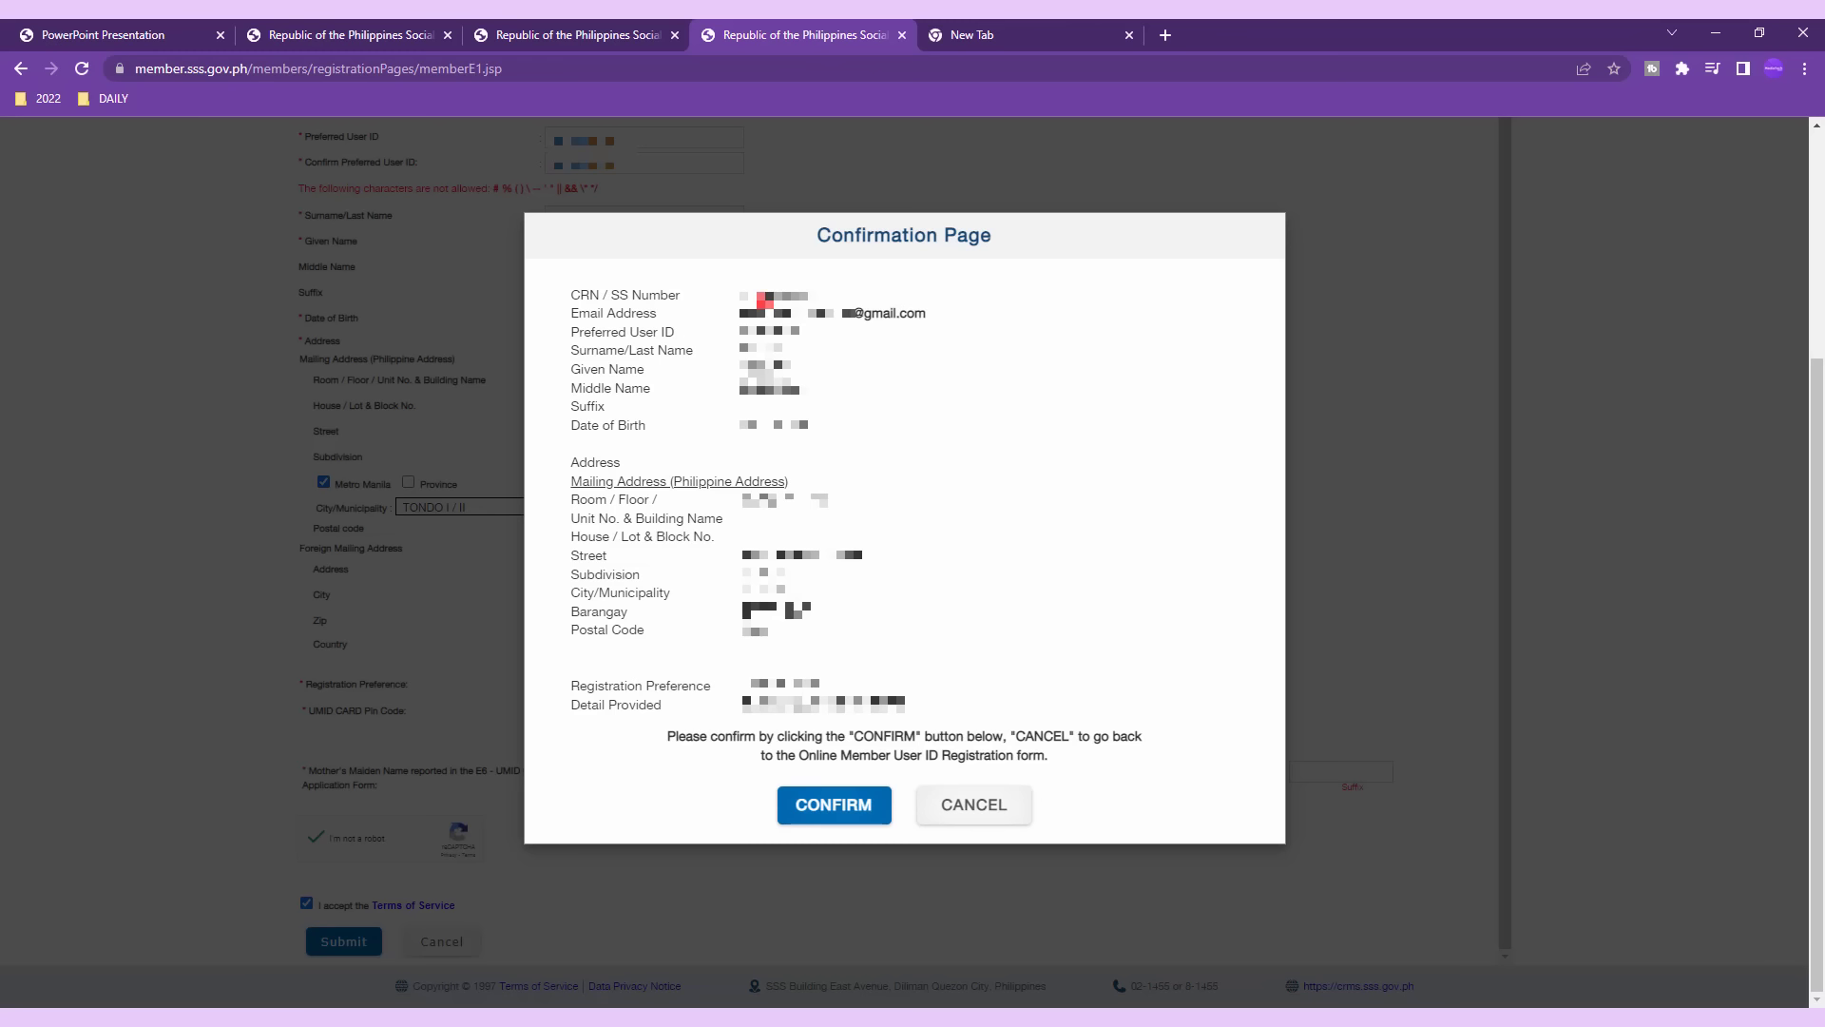
Confirm the registration details, agree to send them to SSS, decline saving the address, and acknowledge success.
{"action": "left_click", "coordinate": [837, 807]}
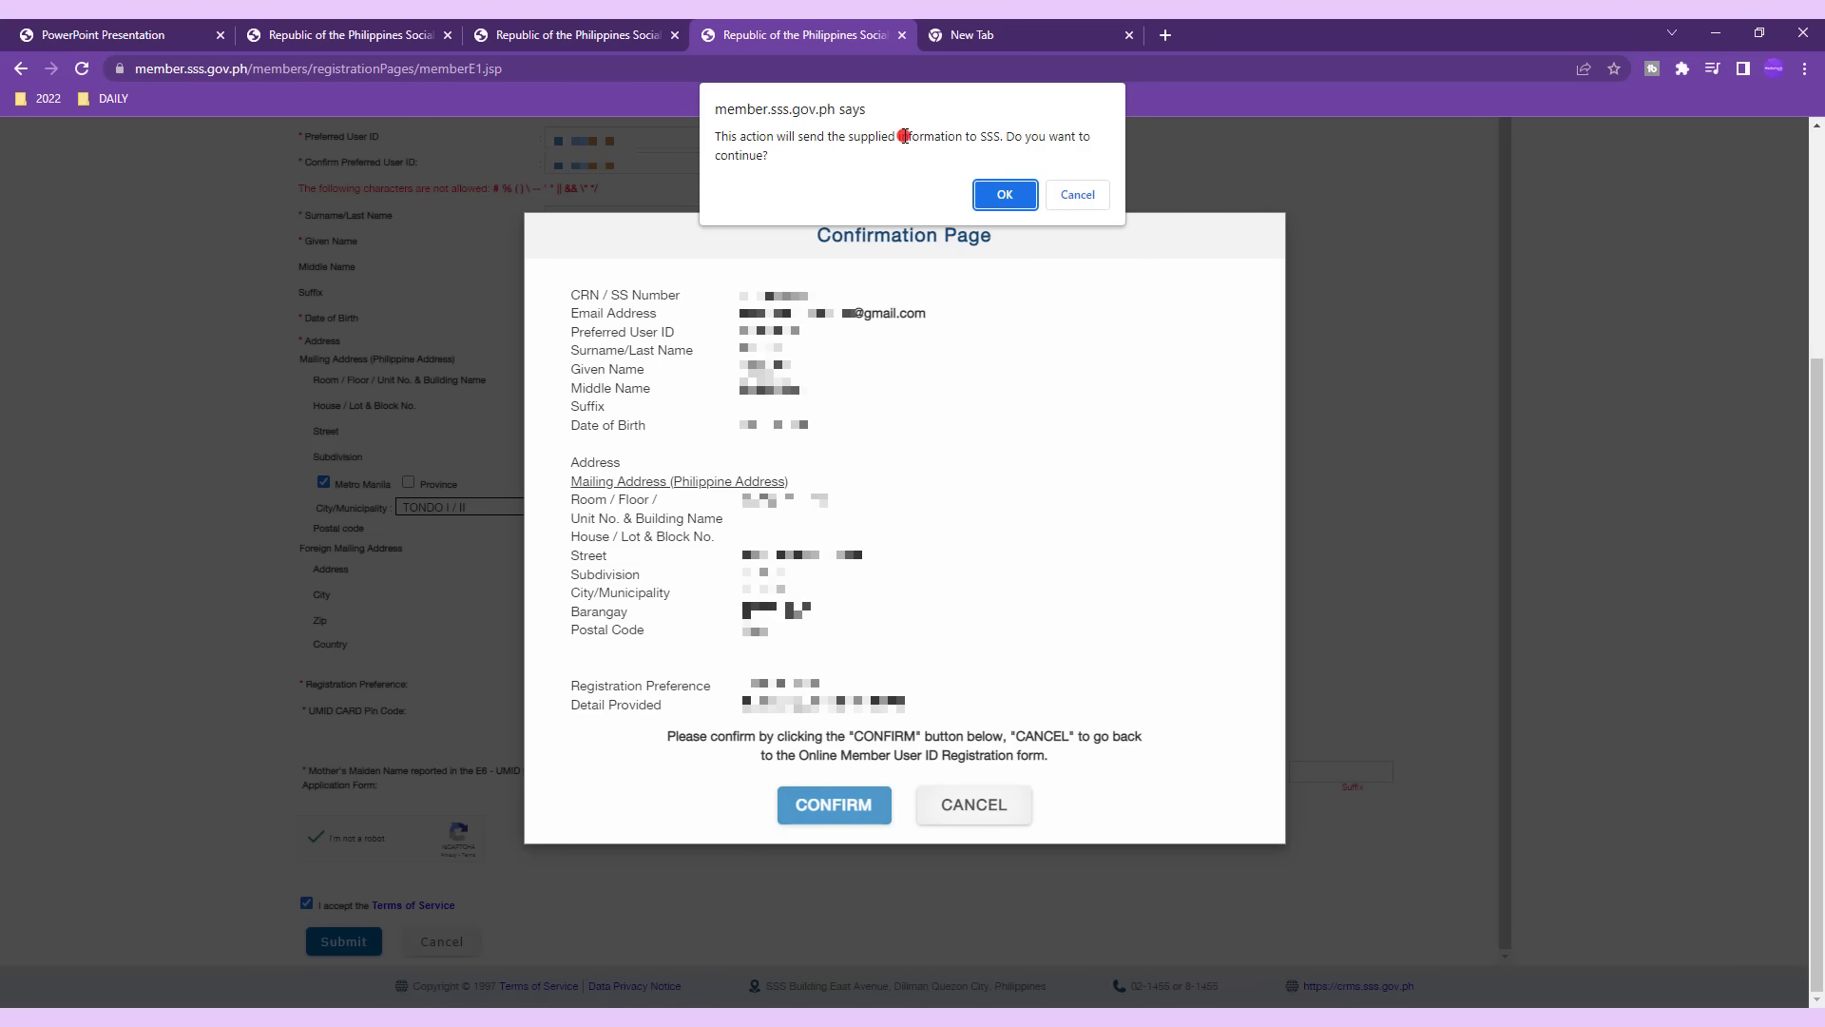
{"action": "left_click", "coordinate": [1004, 194]}
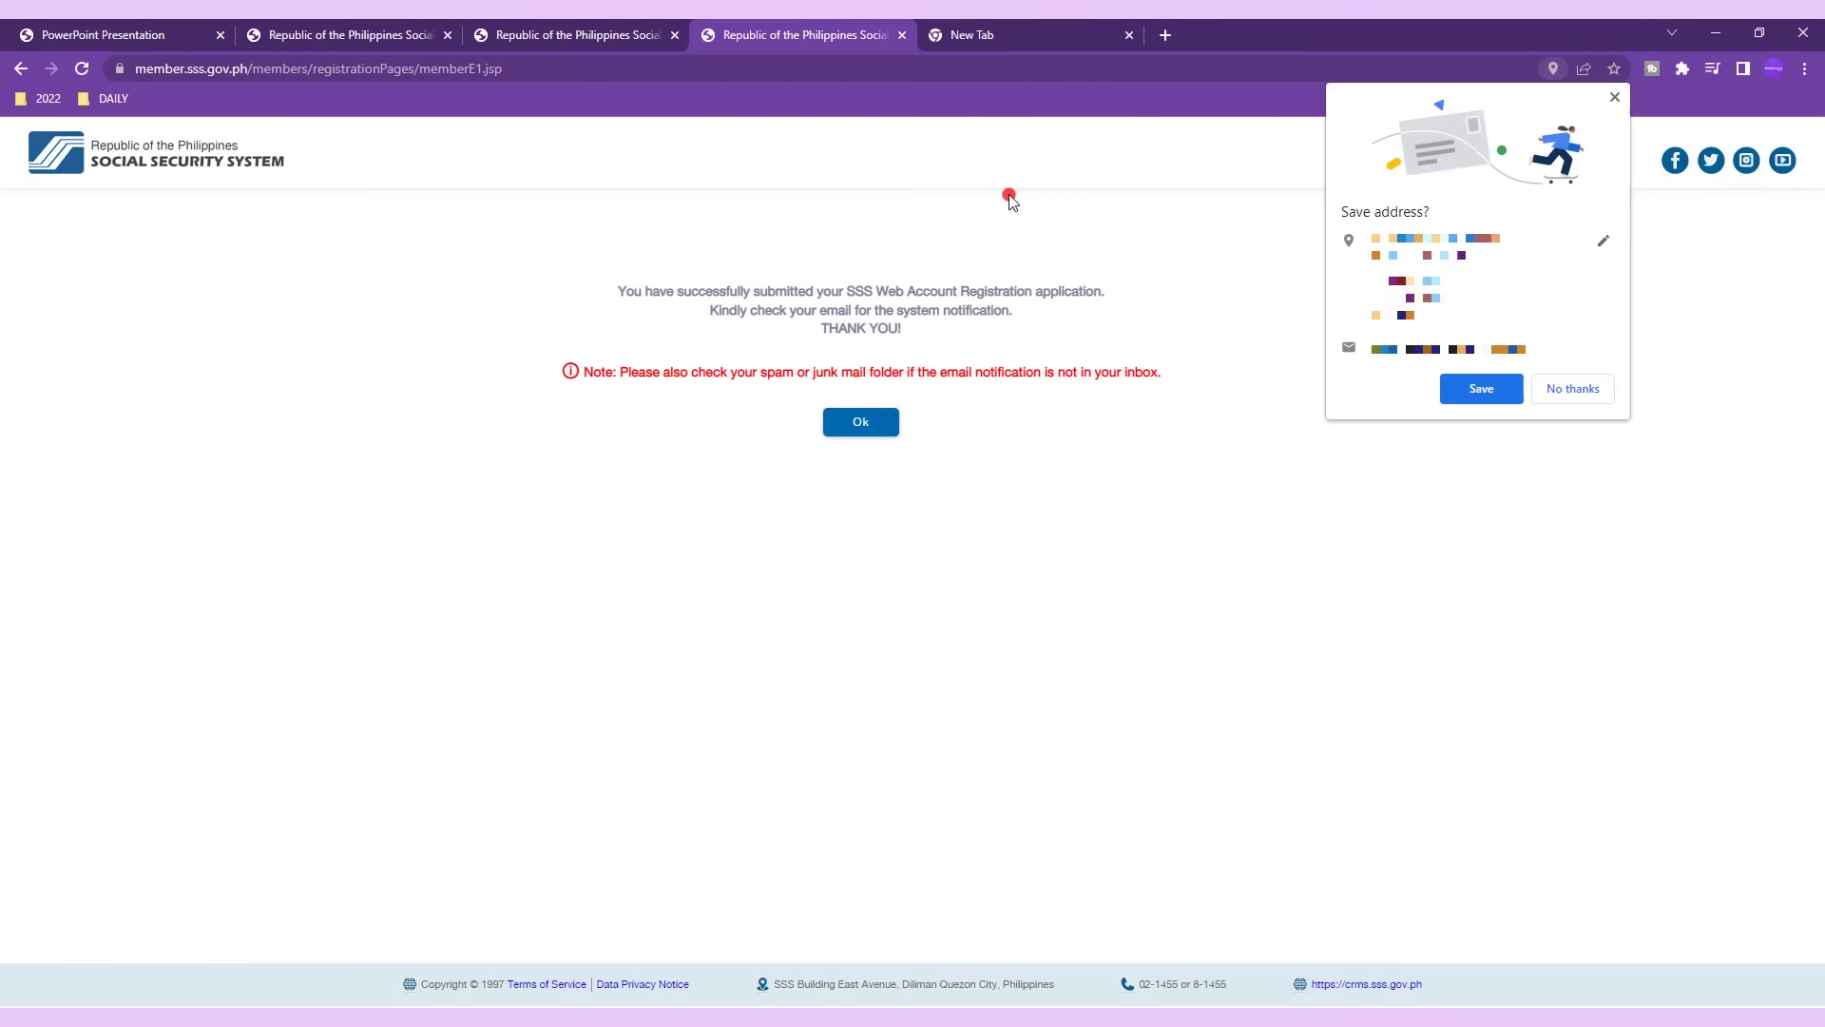
{"action": "left_click", "coordinate": [871, 421]}
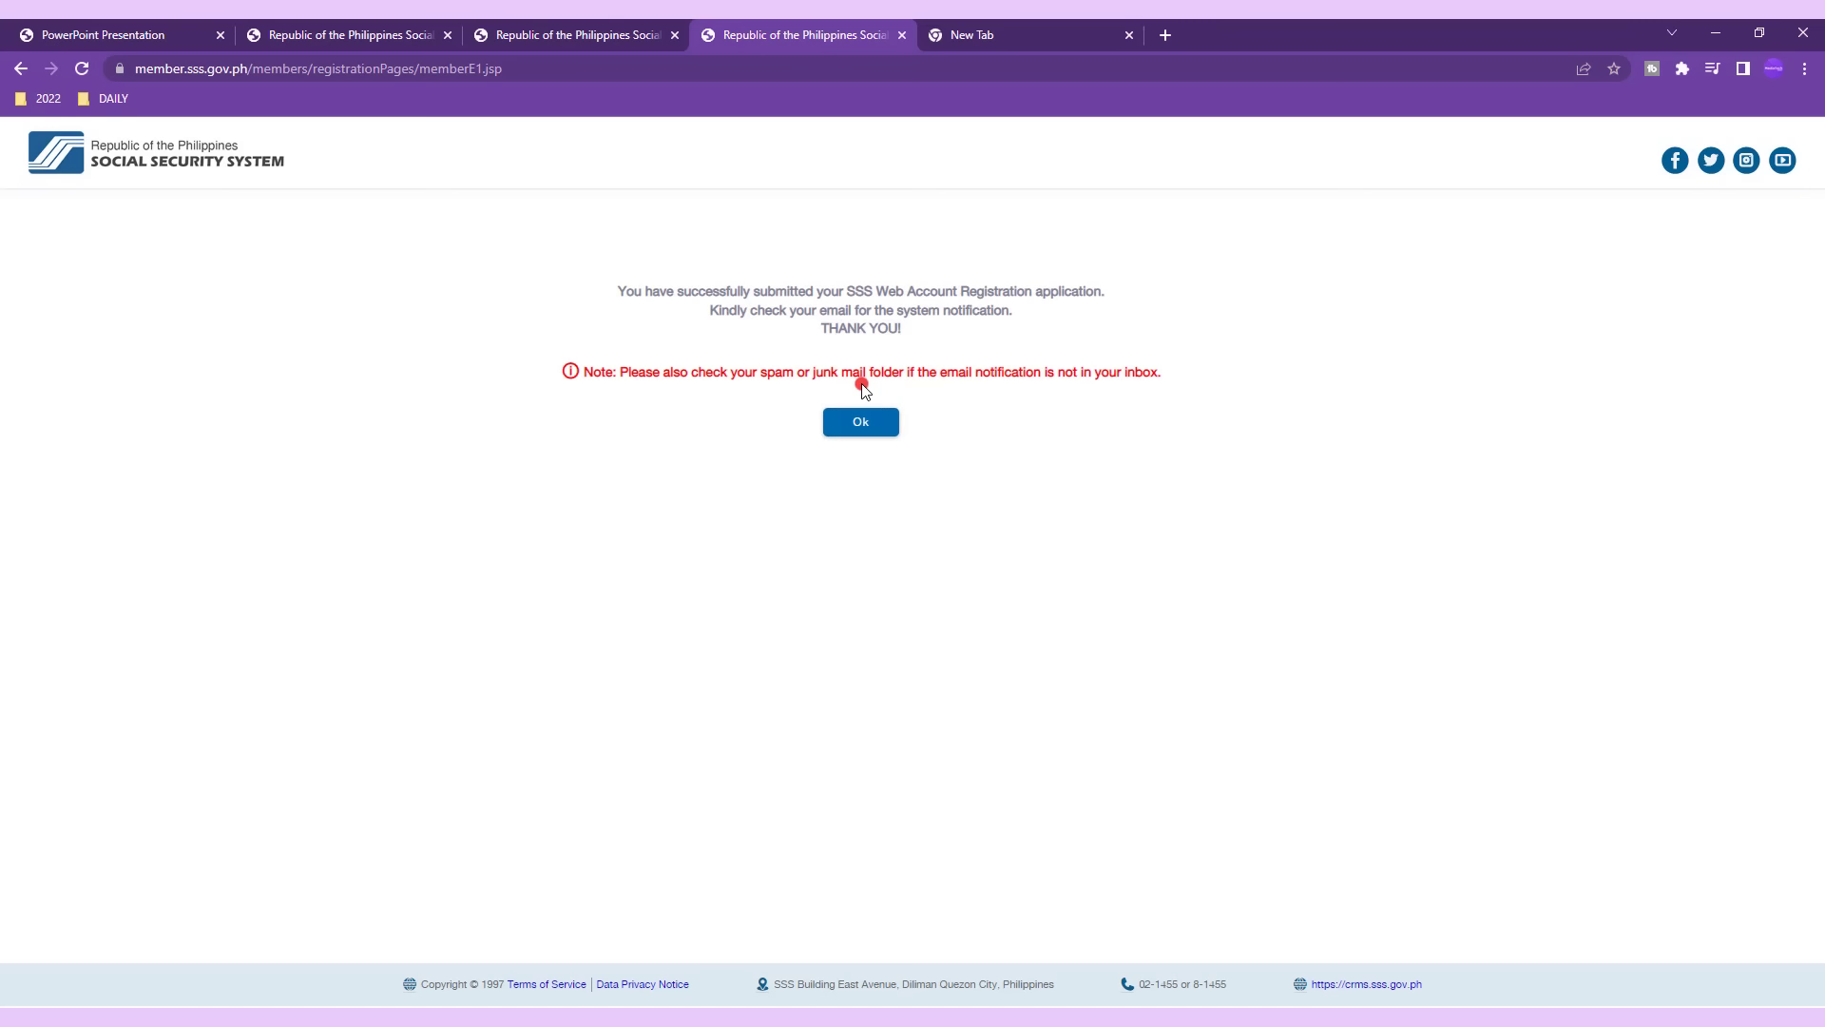
{"action": "left_click", "coordinate": [876, 430]}
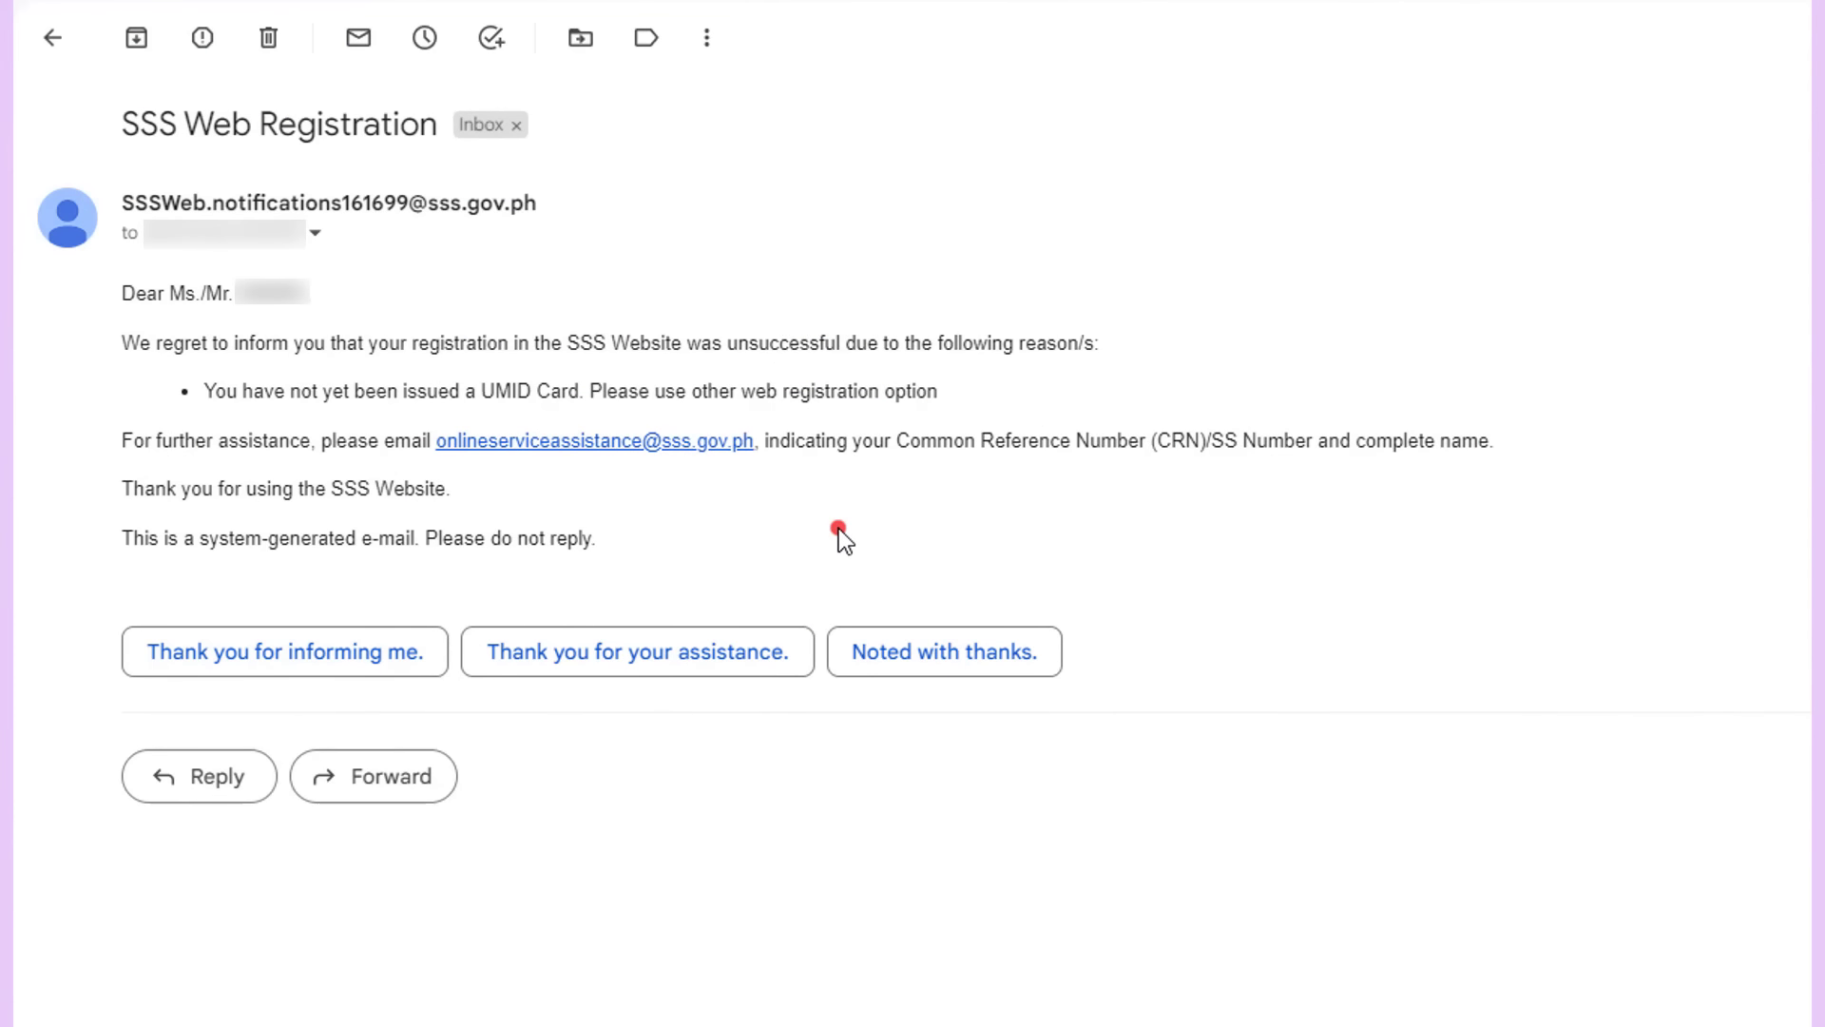
Highlight the unsuccessful status, the failure reason and the assistance instructions in the SSS registration e-mail.
{"action": "double_click", "coordinate": [825, 342]}
{"action": "left_click", "coordinate": [843, 393]}
{"action": "left_click_drag", "start_coordinate": [919, 388], "coordinate": [244, 384]}
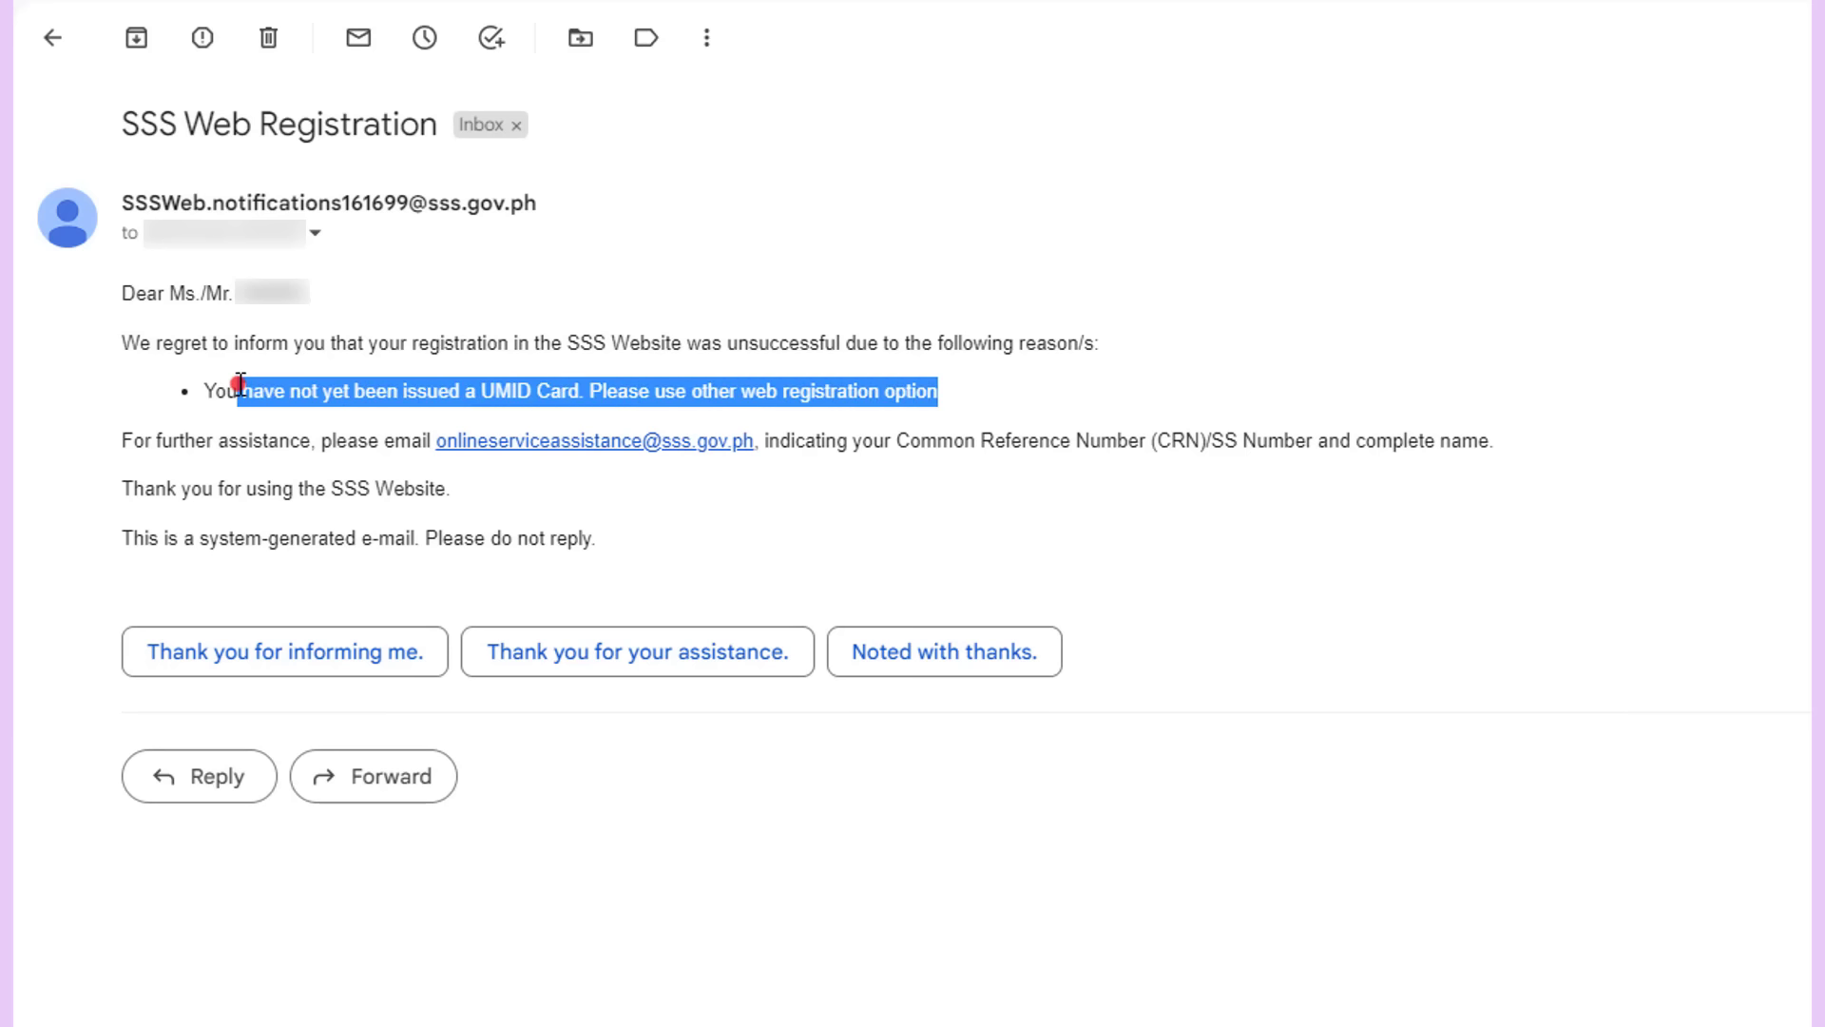
{"action": "left_click", "coordinate": [804, 529]}
{"action": "left_click_drag", "start_coordinate": [858, 440], "coordinate": [549, 435]}
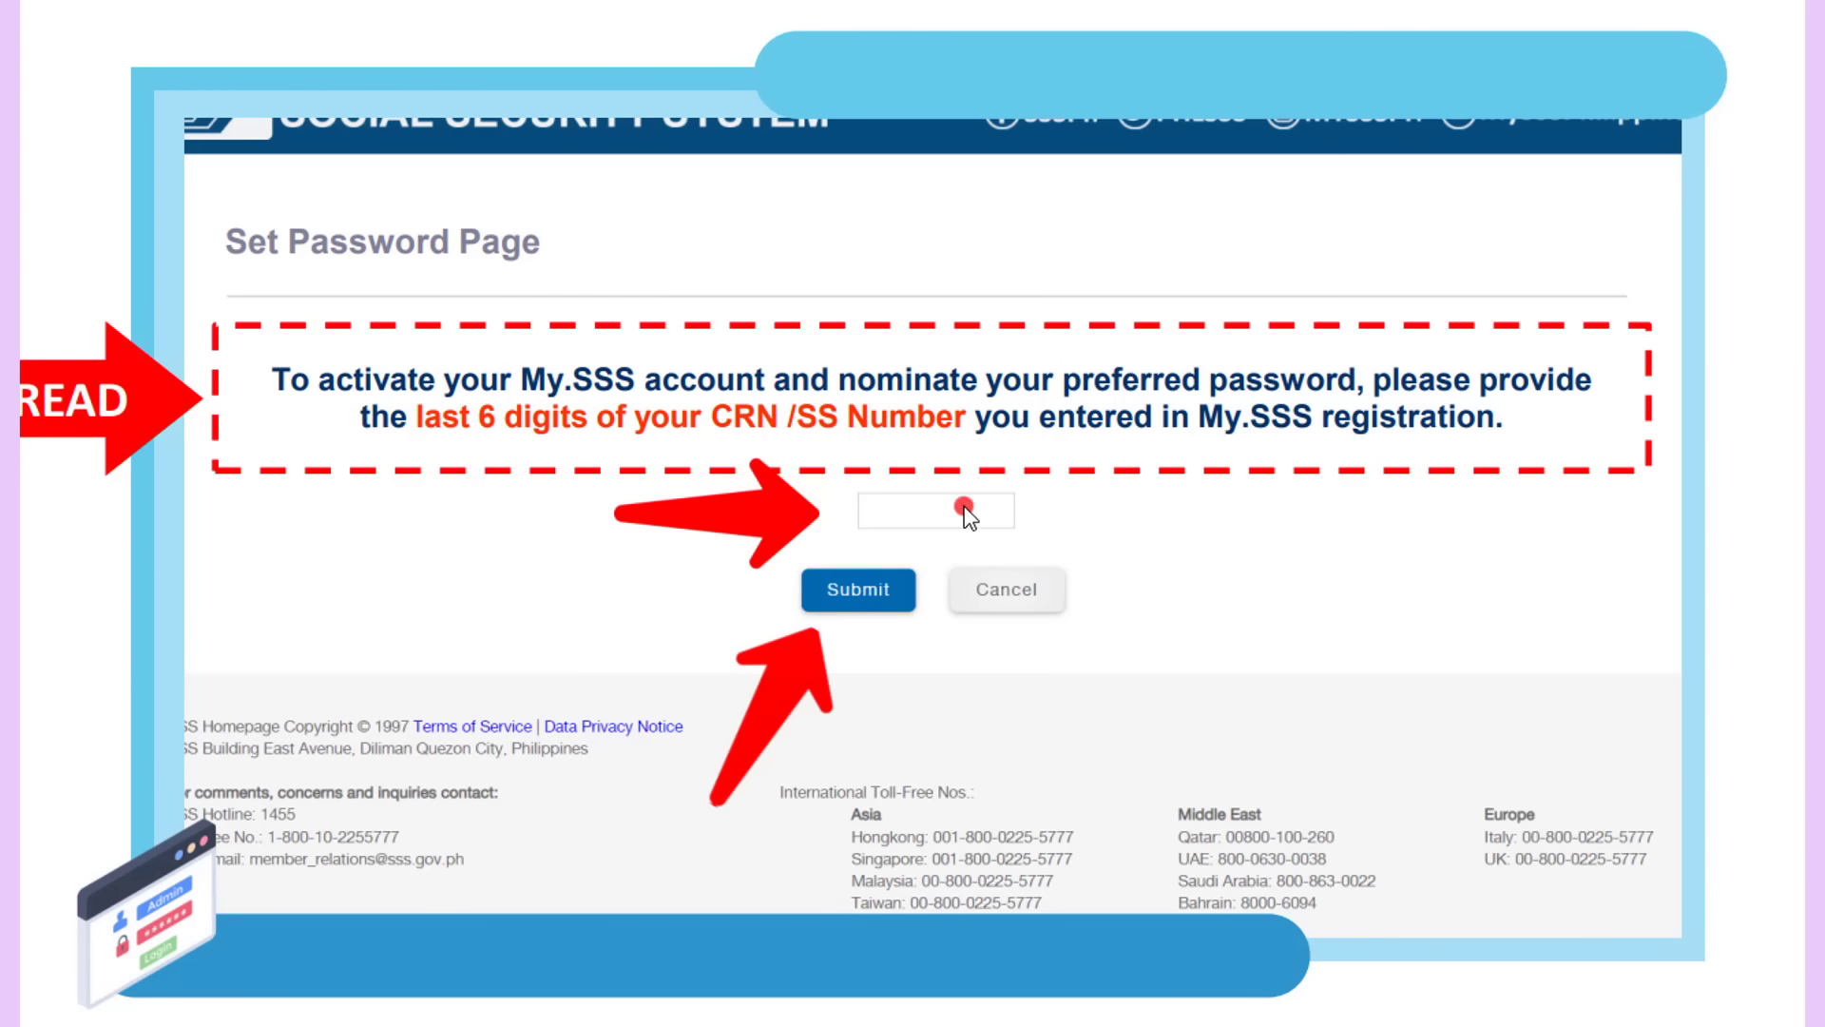
Enter the last six digits of the SS number on the Set Password Page.
{"action": "left_click", "coordinate": [888, 513]}
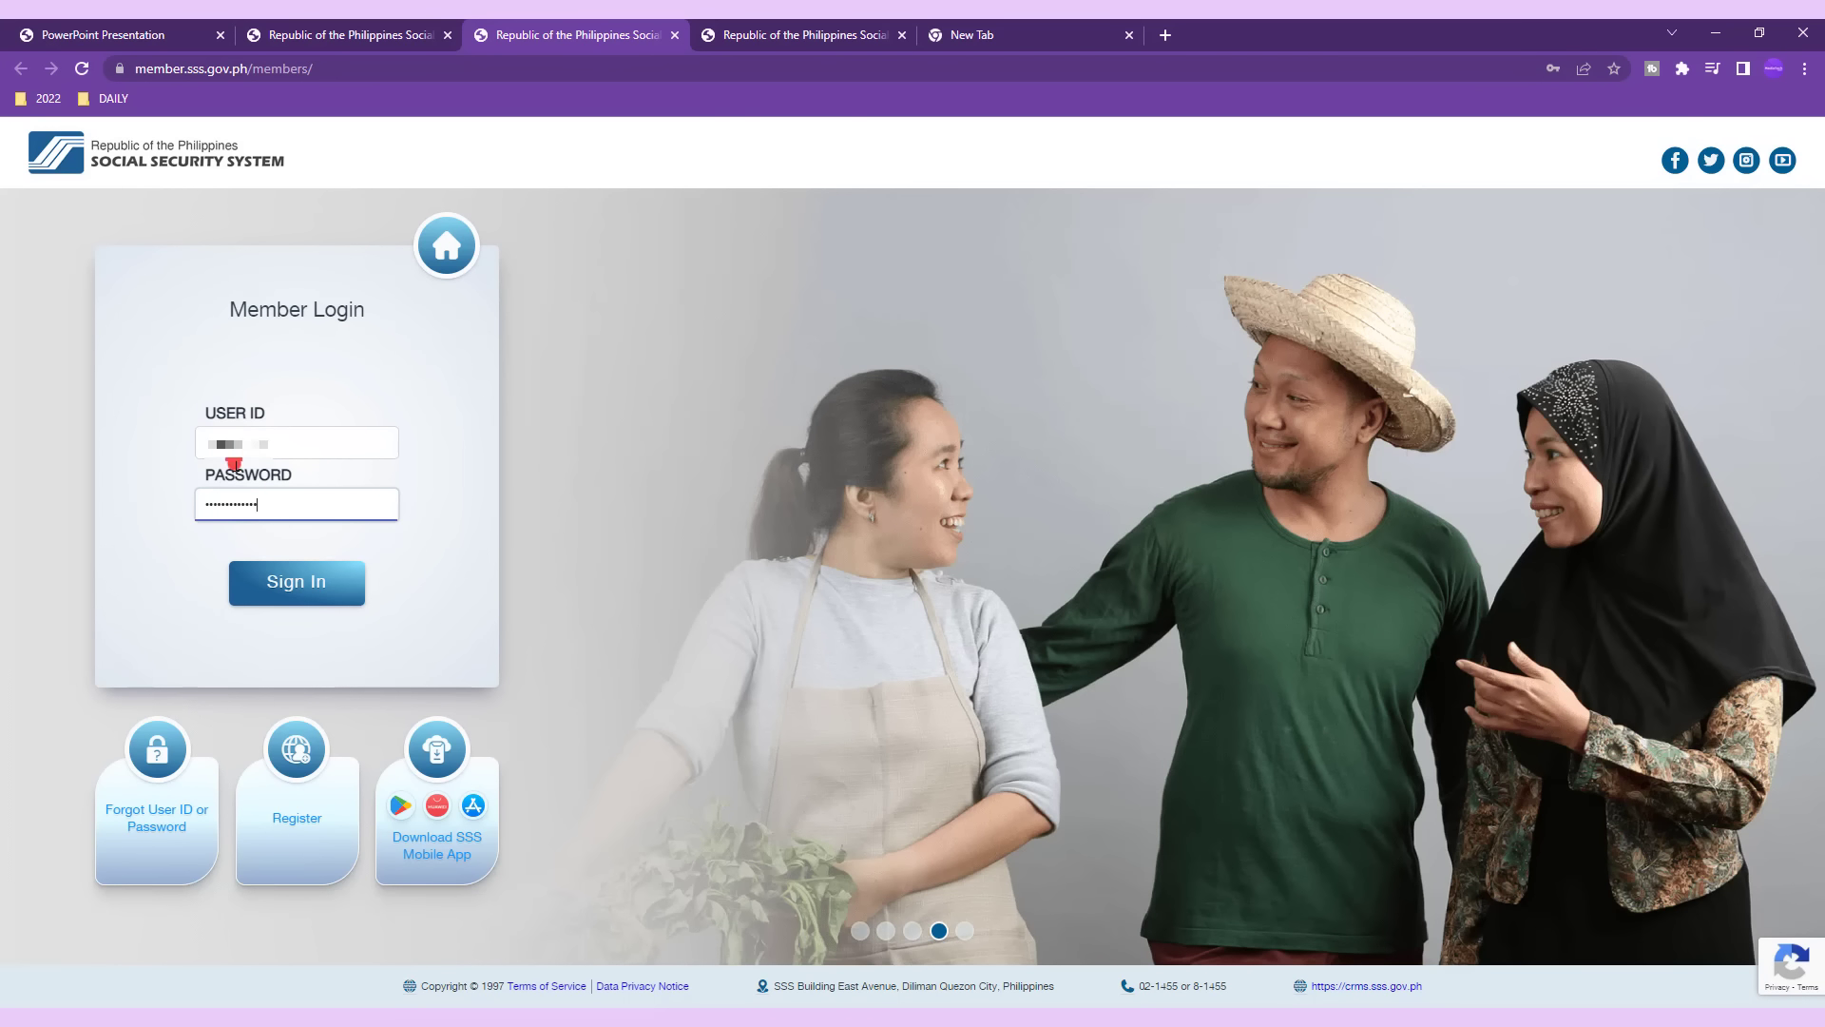
Sign in, answer Maybe next time on the survey consent, and close the 34-unread Notifications pop-up.
{"action": "left_click", "coordinate": [288, 591]}
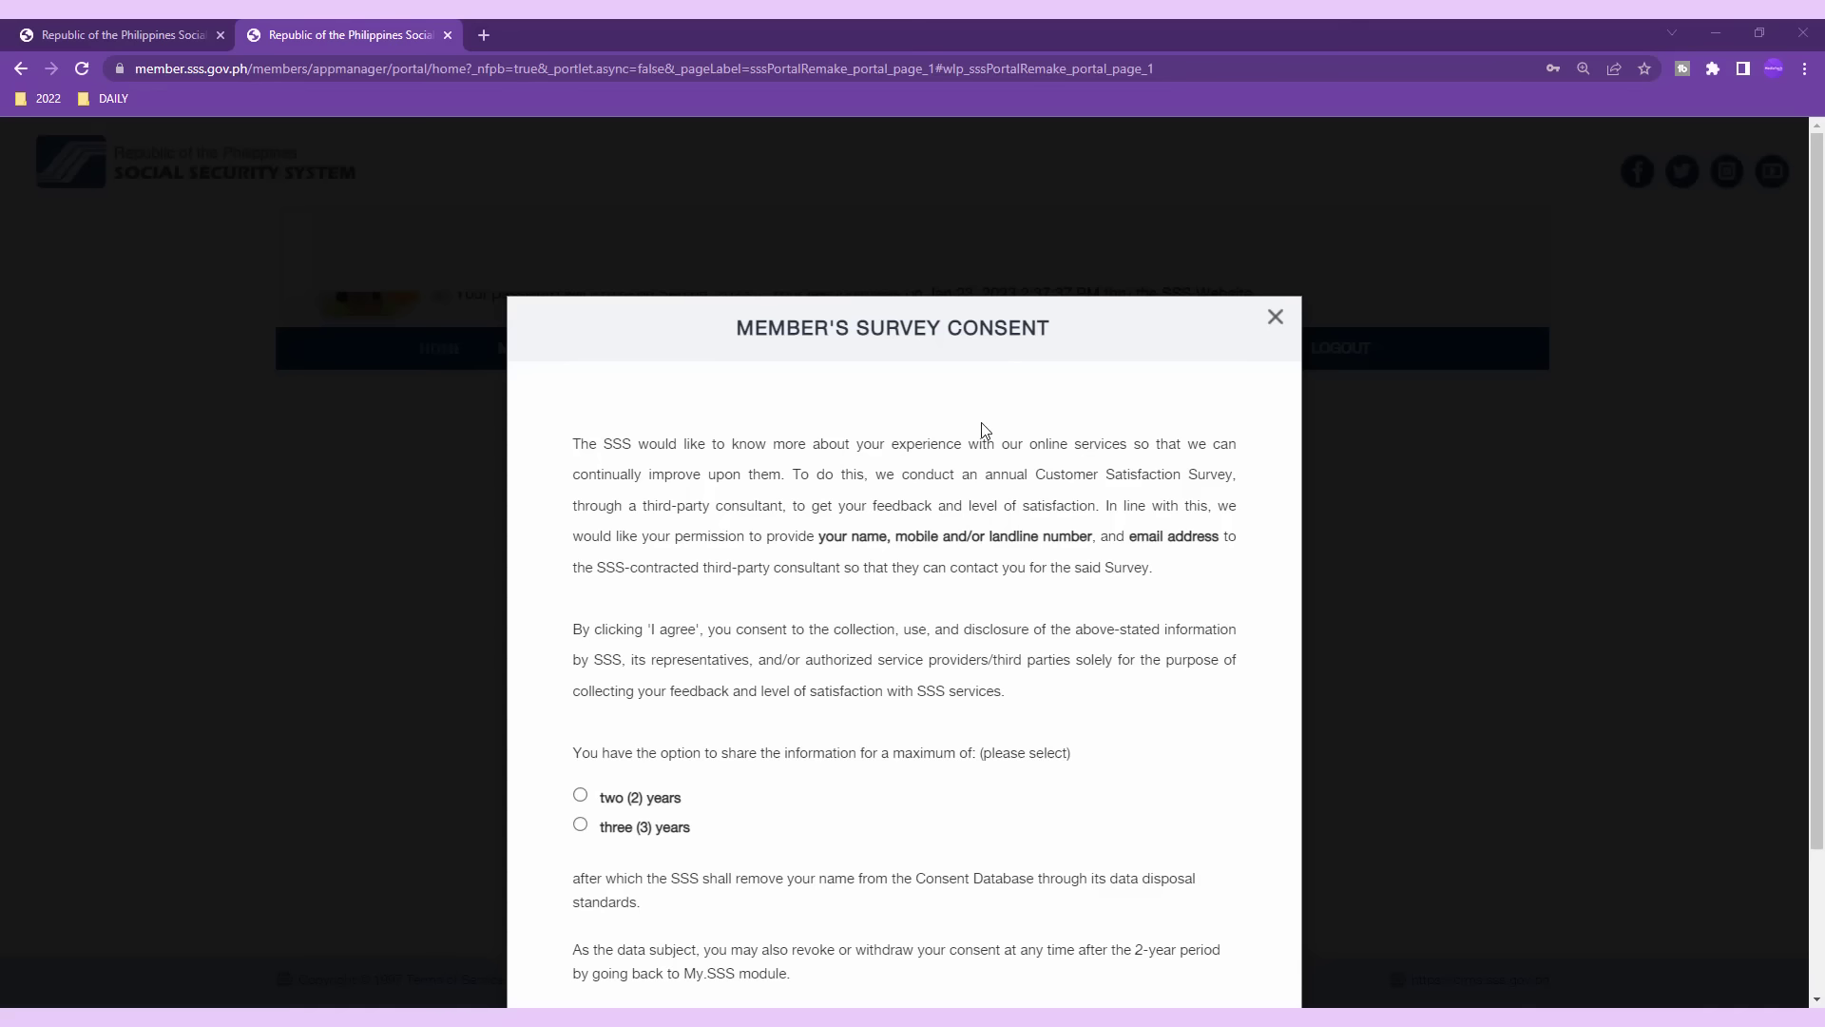
{"action": "scroll", "coordinate": [1013, 567], "scroll_direction": "down", "scroll_amount": 2}
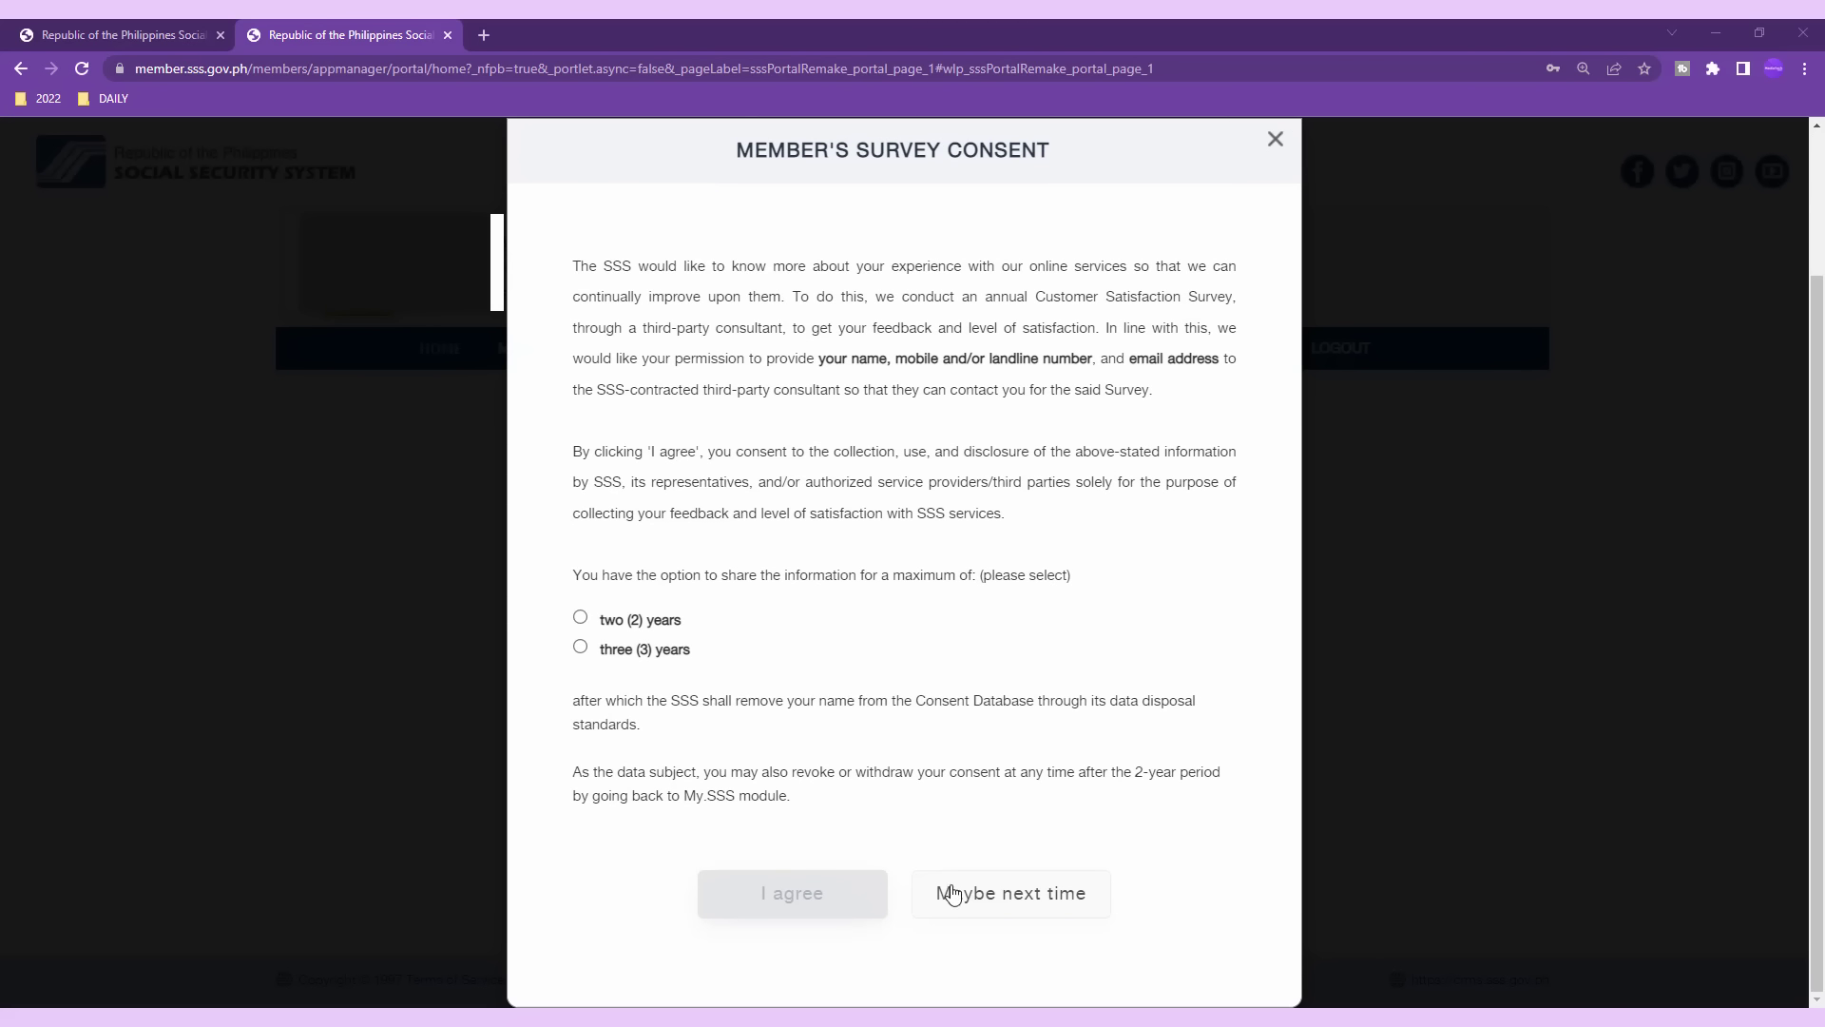
{"action": "left_click", "coordinate": [989, 904]}
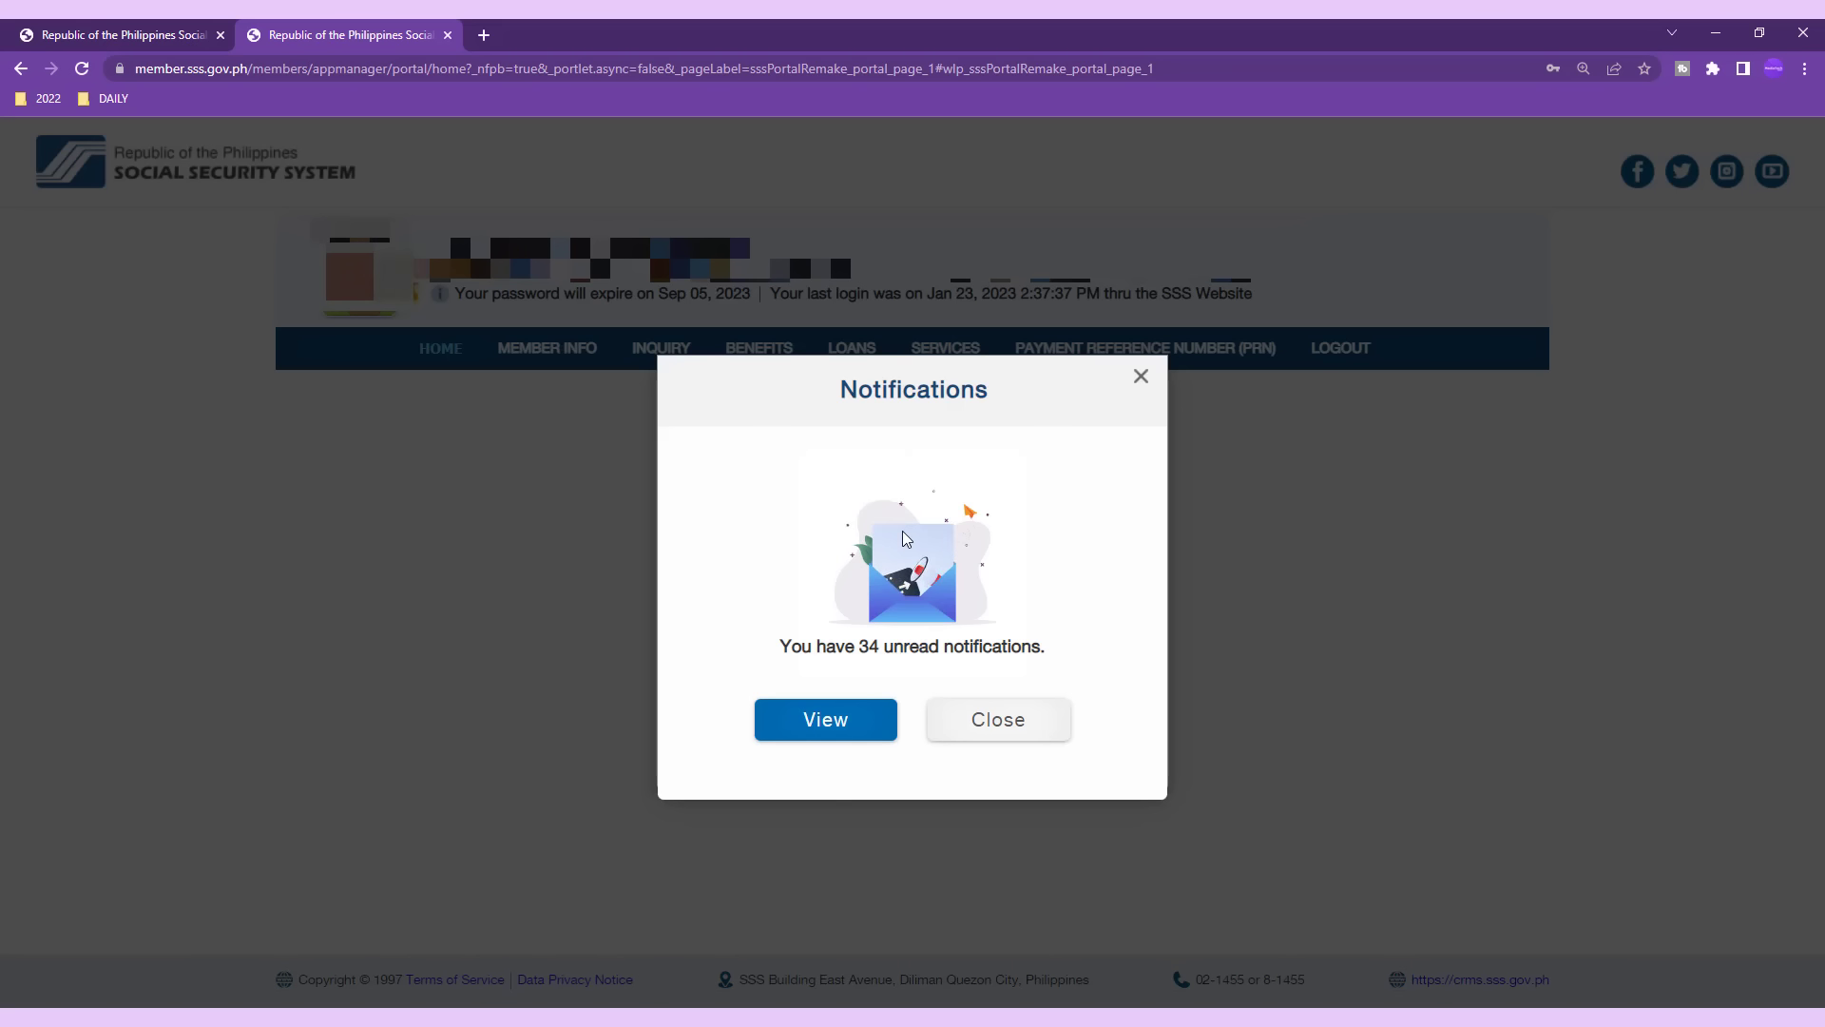
{"action": "left_click", "coordinate": [1003, 720]}
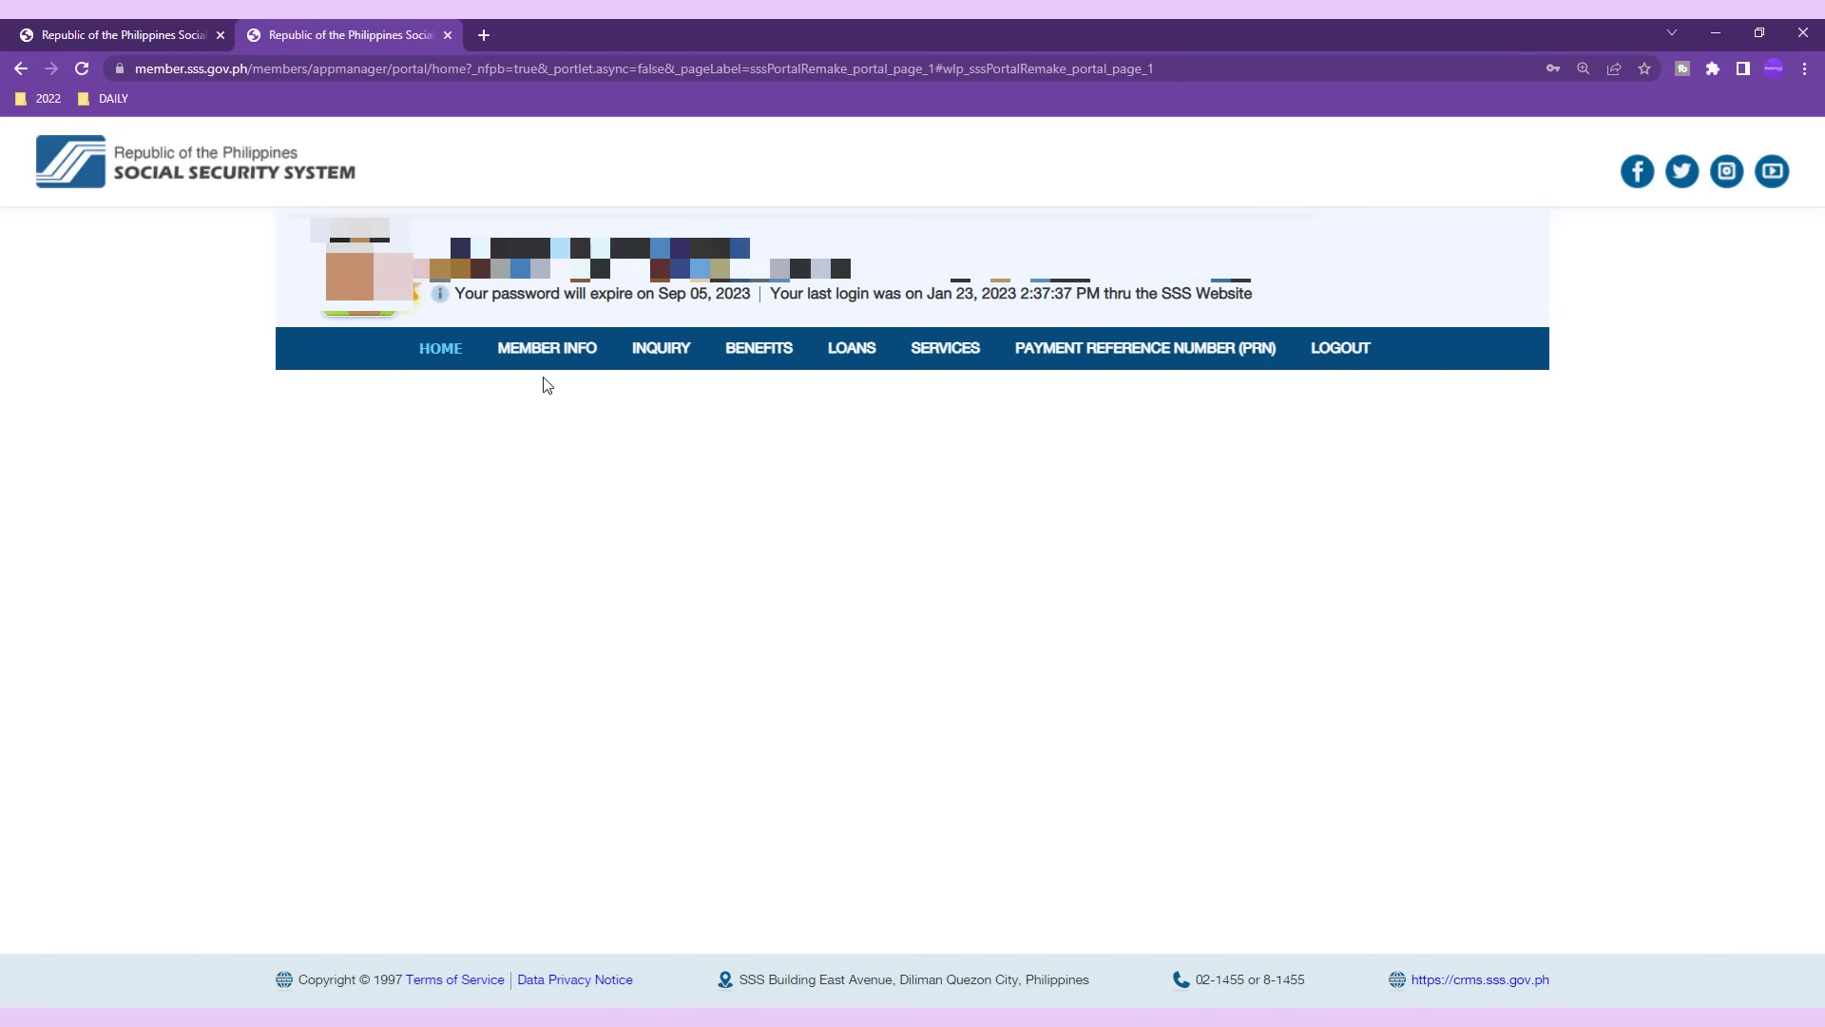
View the member details, then open PRN Payments under Payment Reference Number (PRN) > Contributions.
{"action": "left_click", "coordinate": [551, 367]}
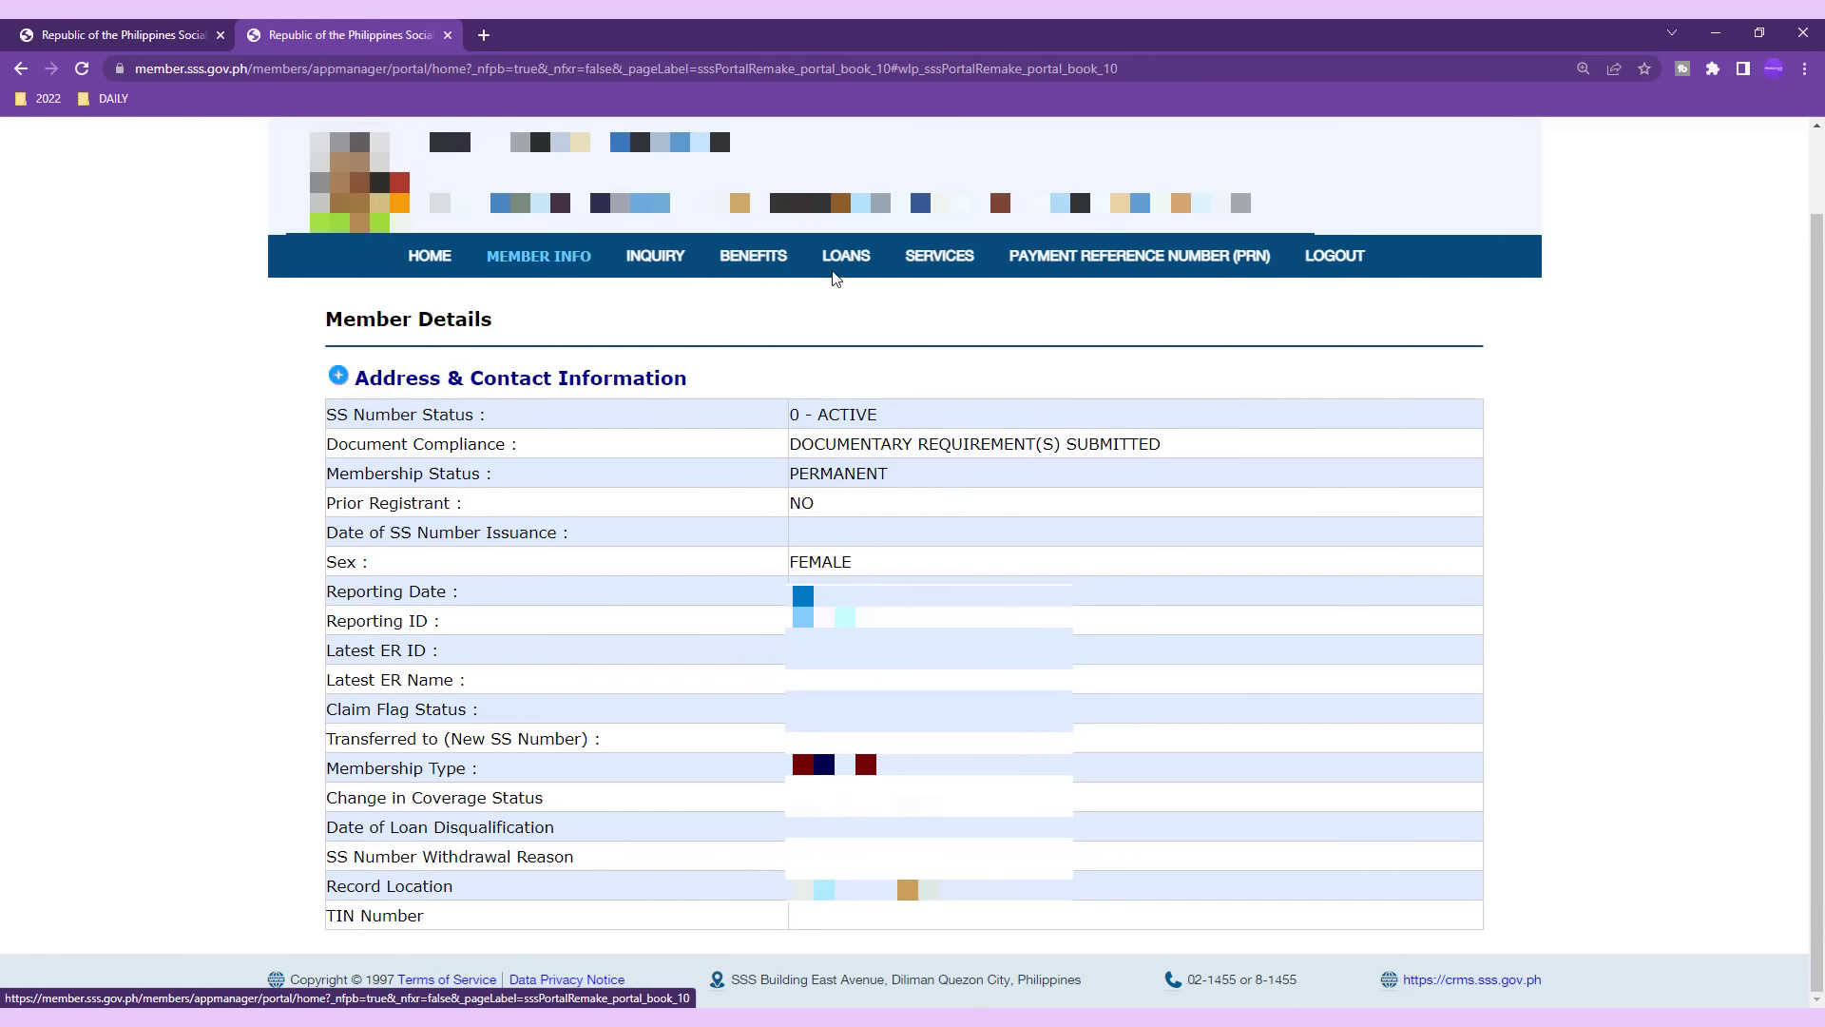
{"action": "mouse_move", "coordinate": [844, 257]}
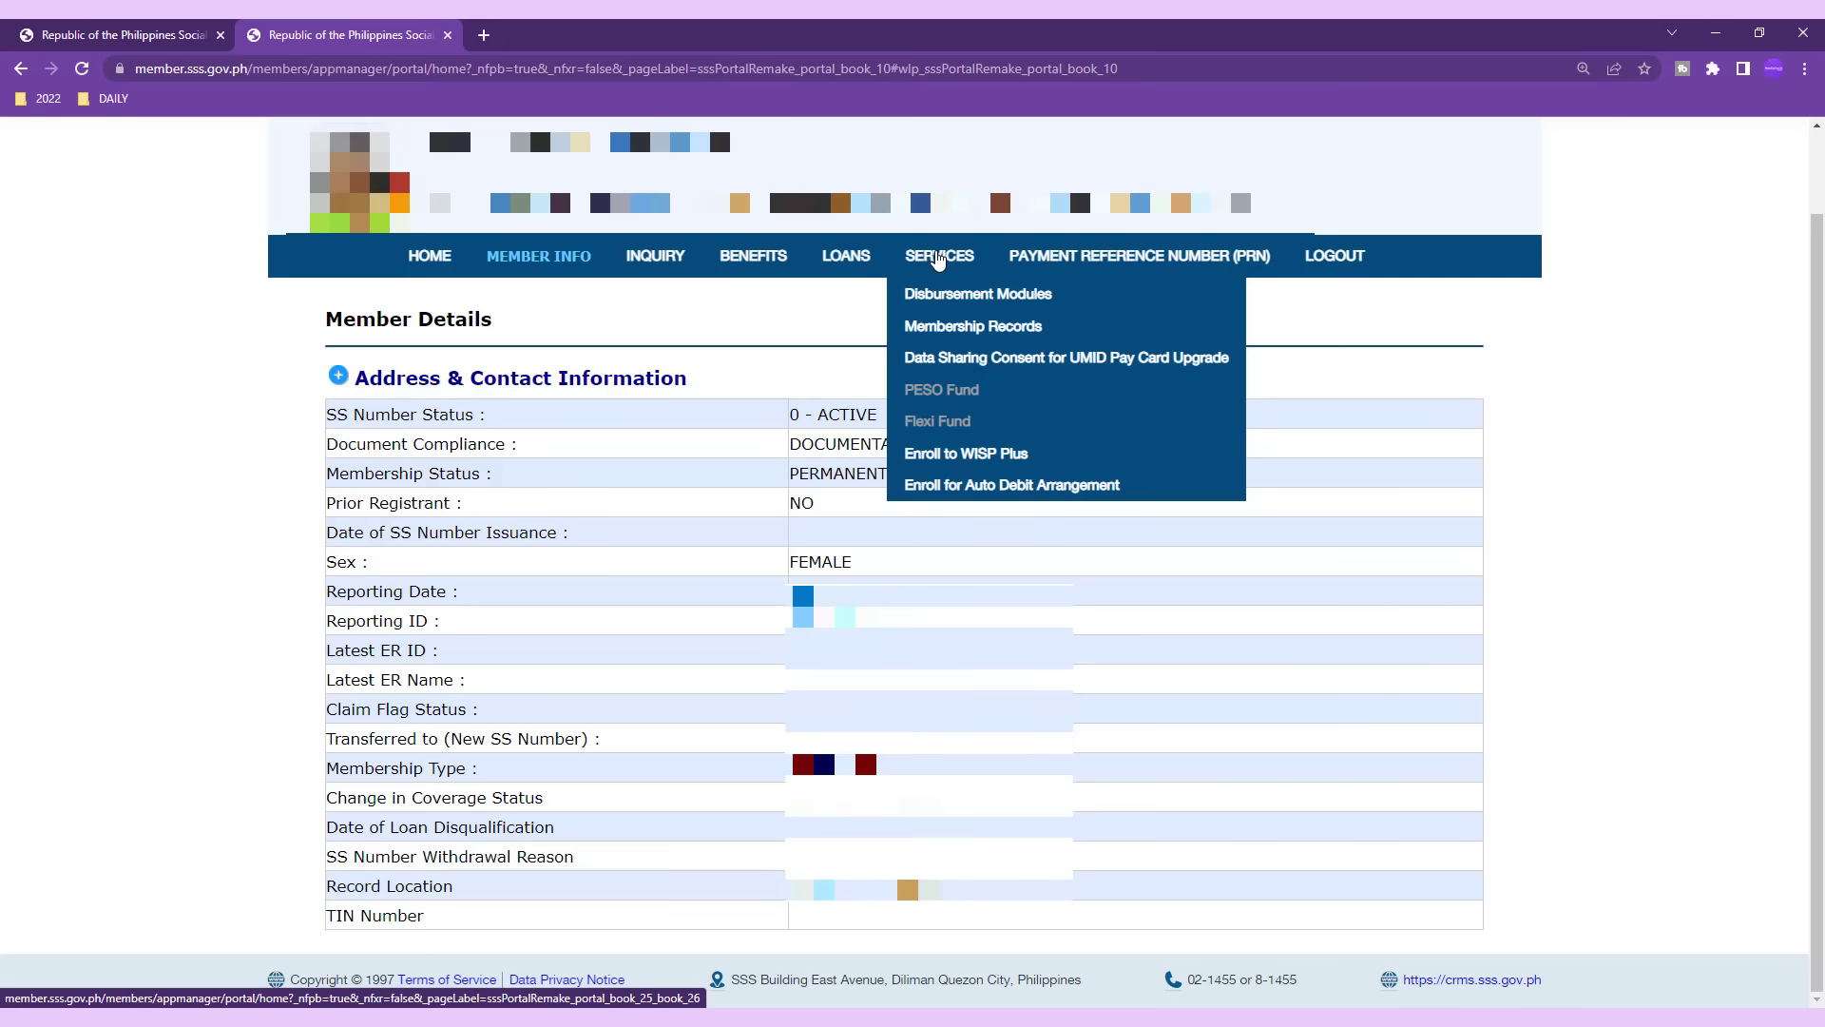
{"action": "mouse_move", "coordinate": [946, 290]}
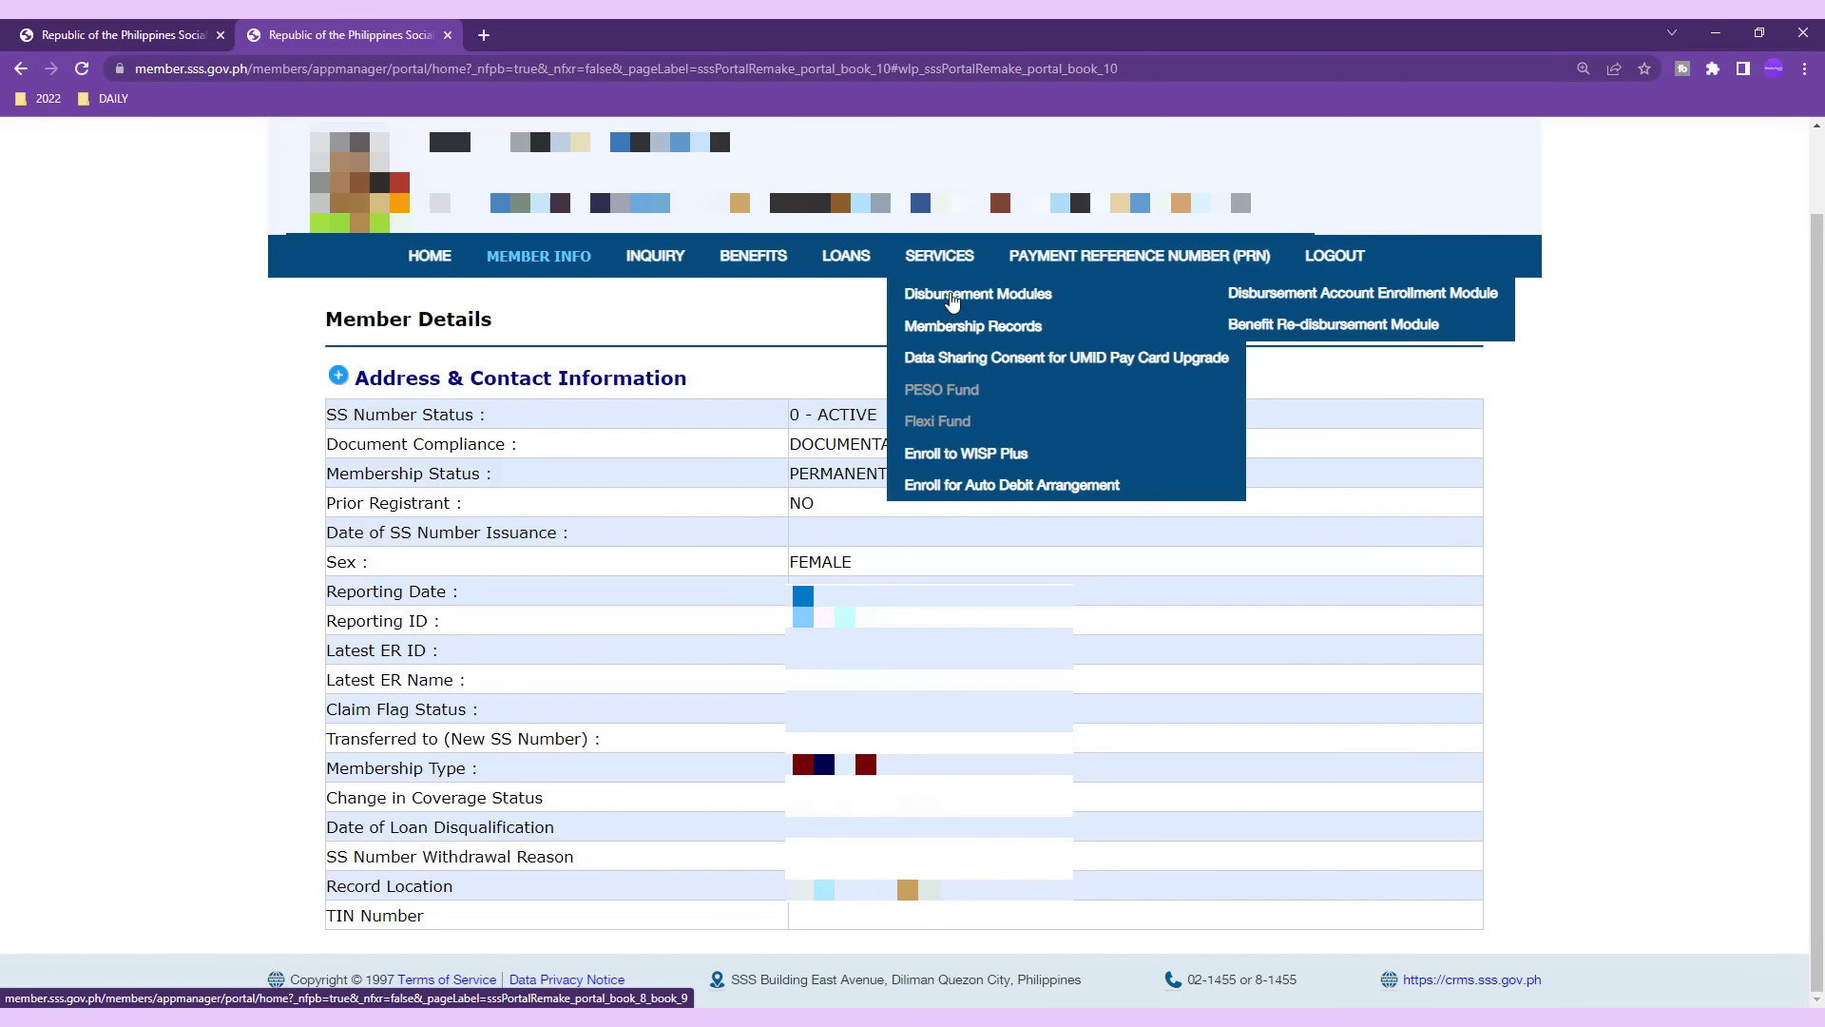
{"action": "mouse_move", "coordinate": [1052, 269]}
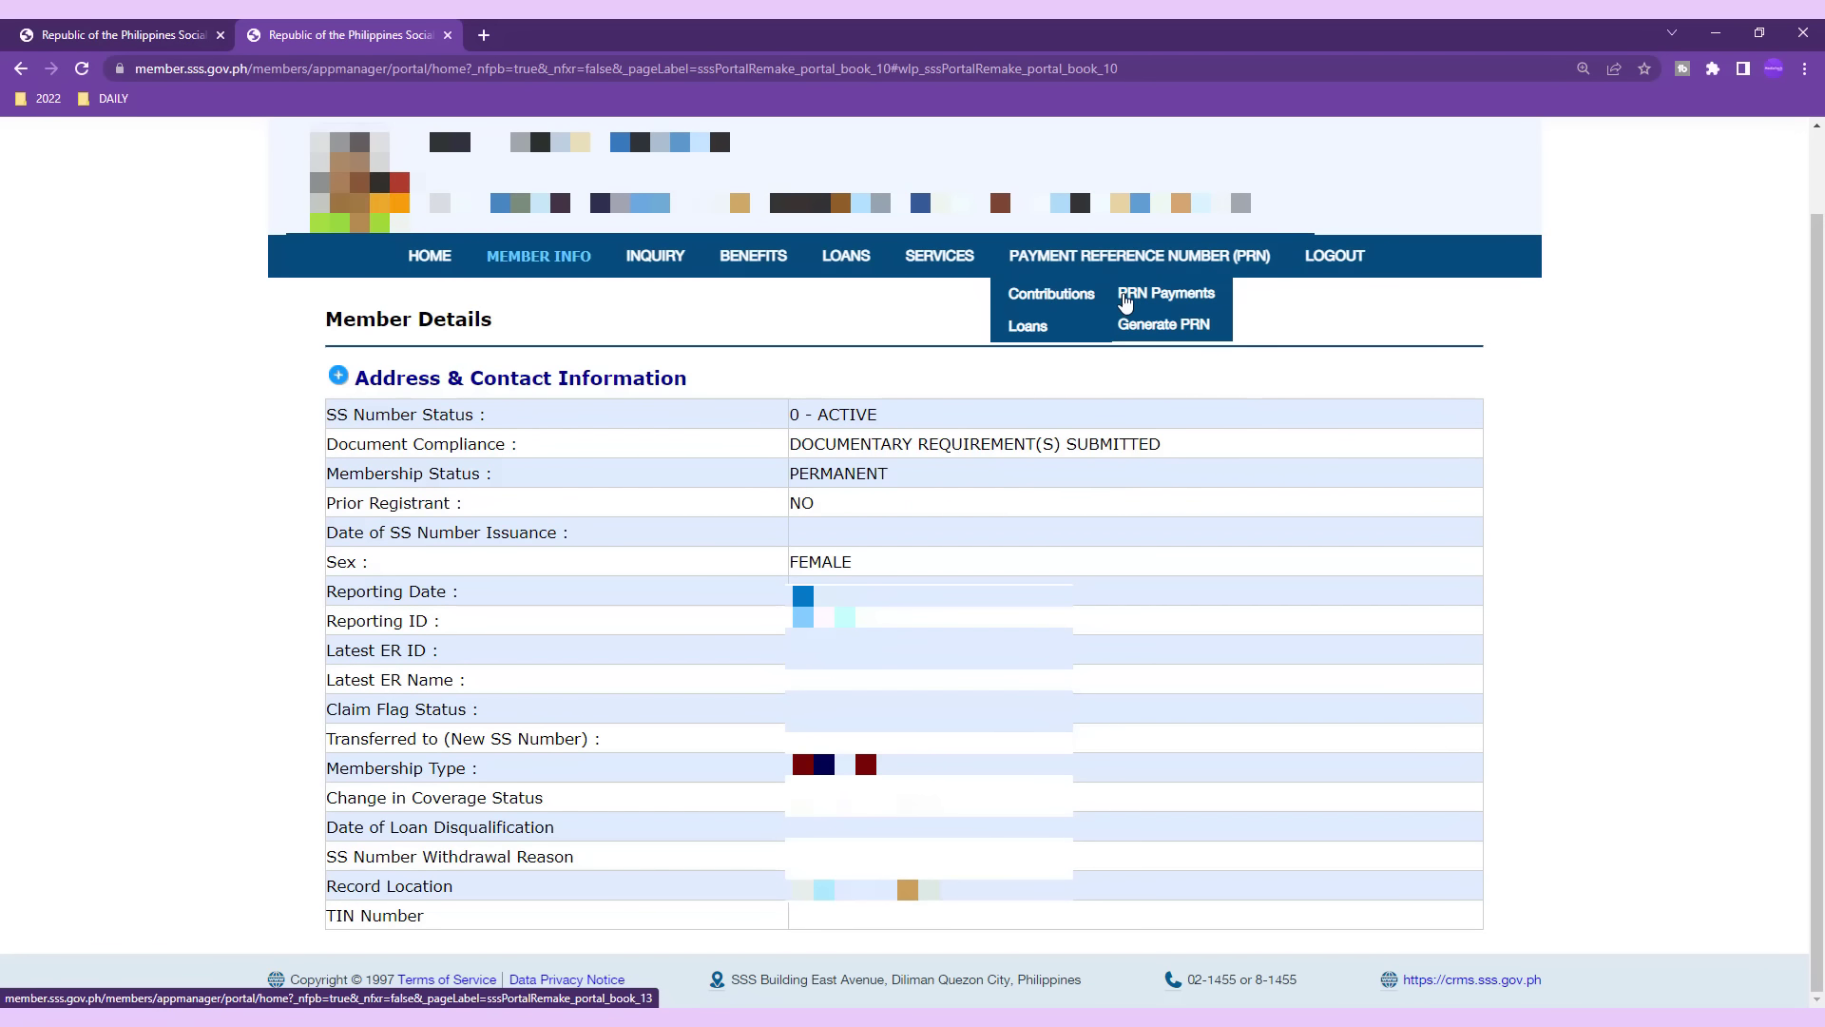
{"action": "left_click", "coordinate": [1150, 320]}
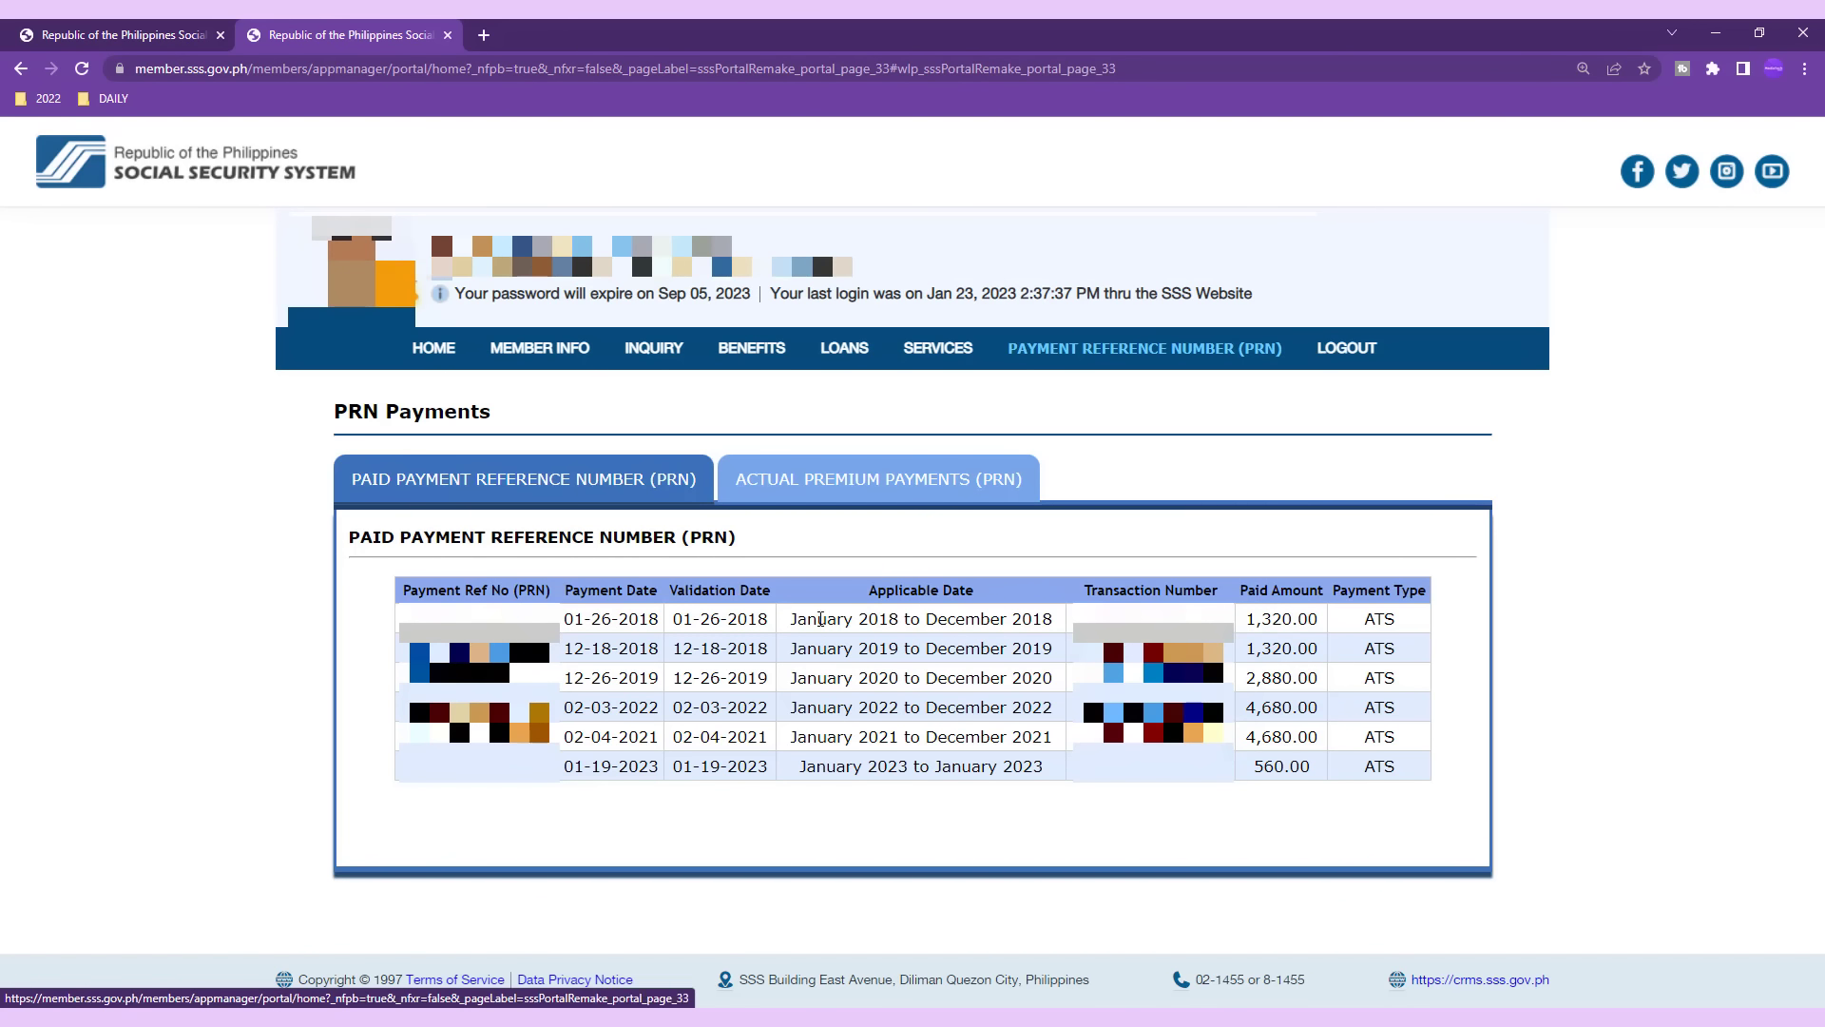
Show the Actual Premium Payments (PRN) tab, then open the SSS homepage's MEMBER portal in a new tab.
{"action": "left_click", "coordinate": [836, 489]}
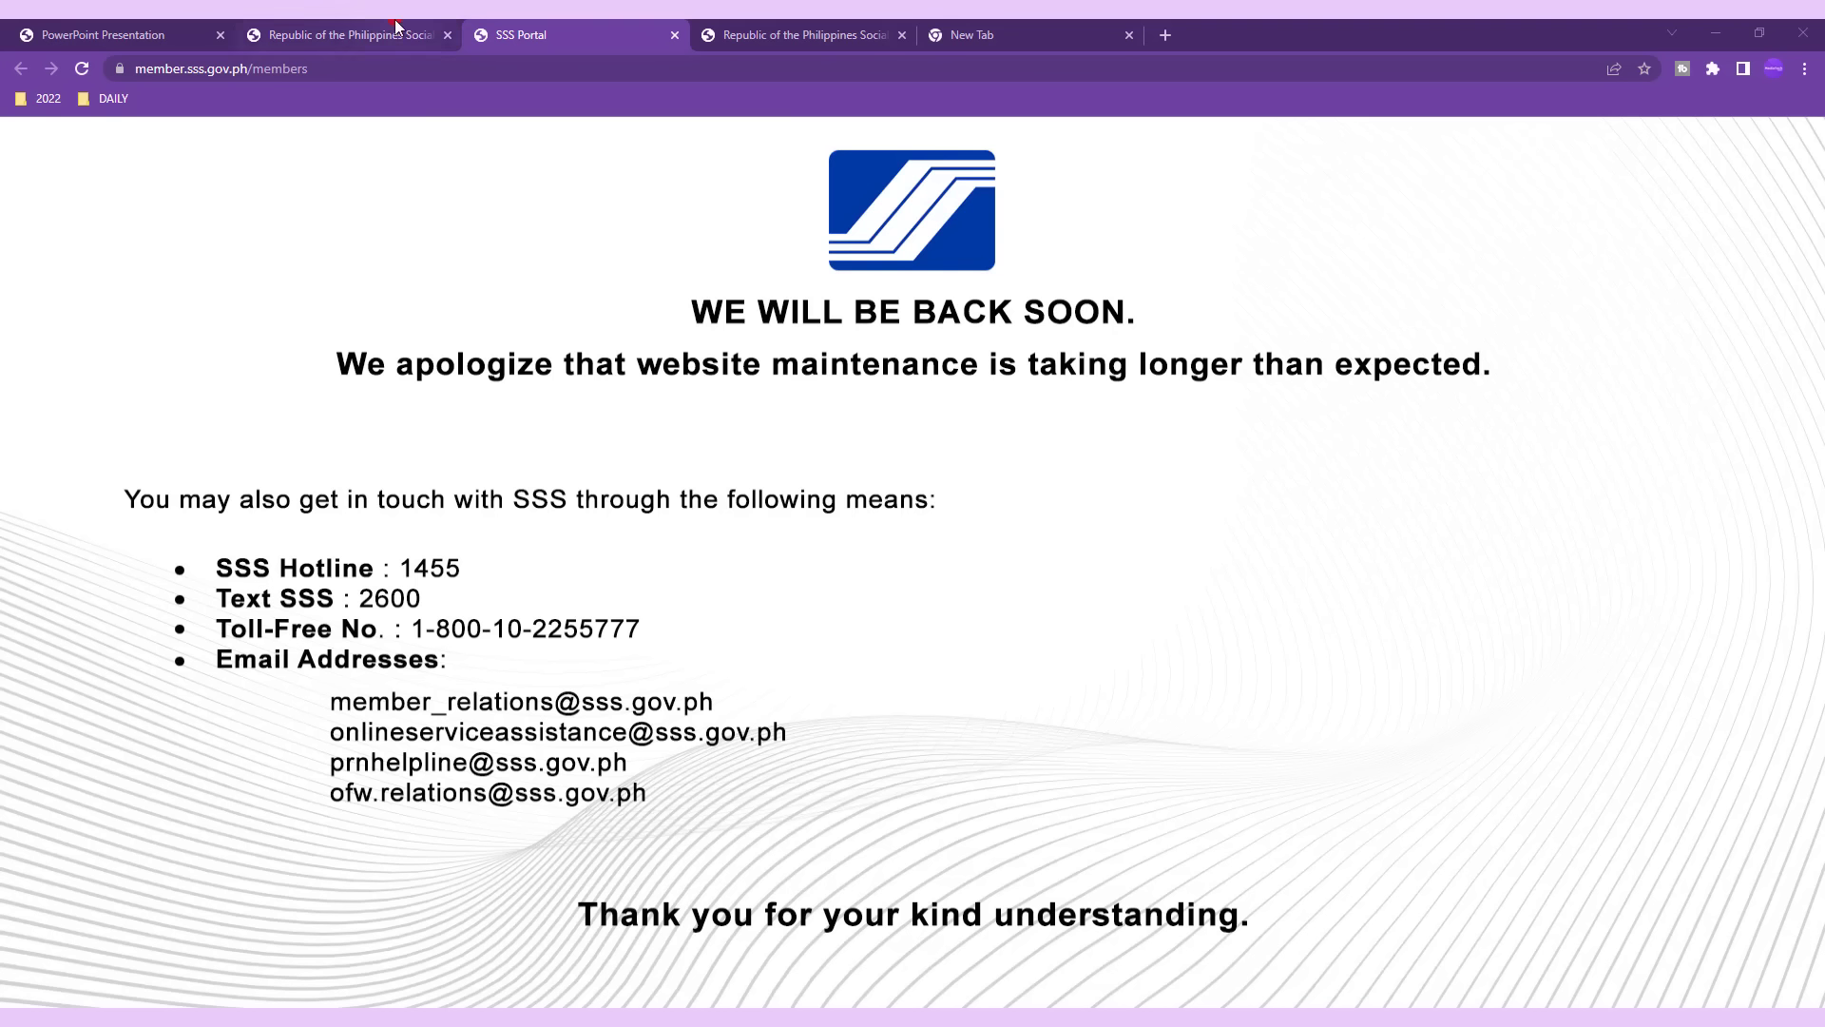
{"action": "left_click", "coordinate": [361, 35]}
{"action": "left_click", "coordinate": [1216, 339]}
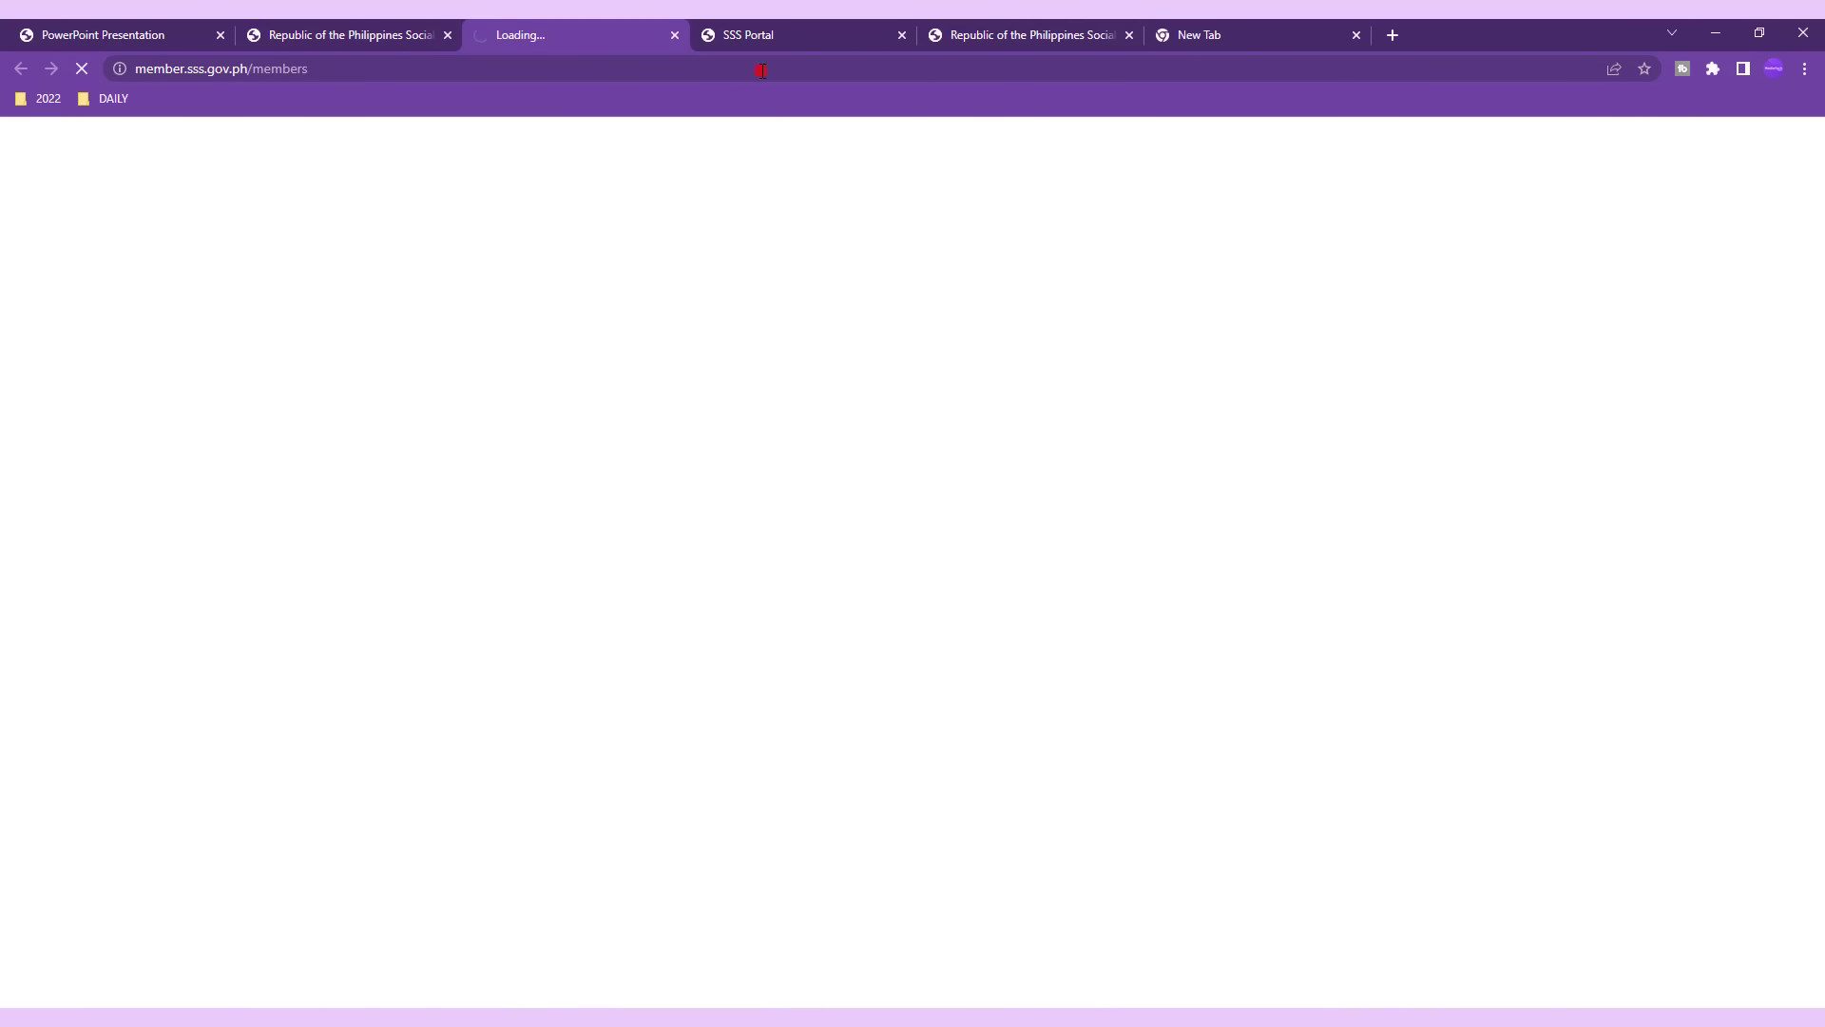